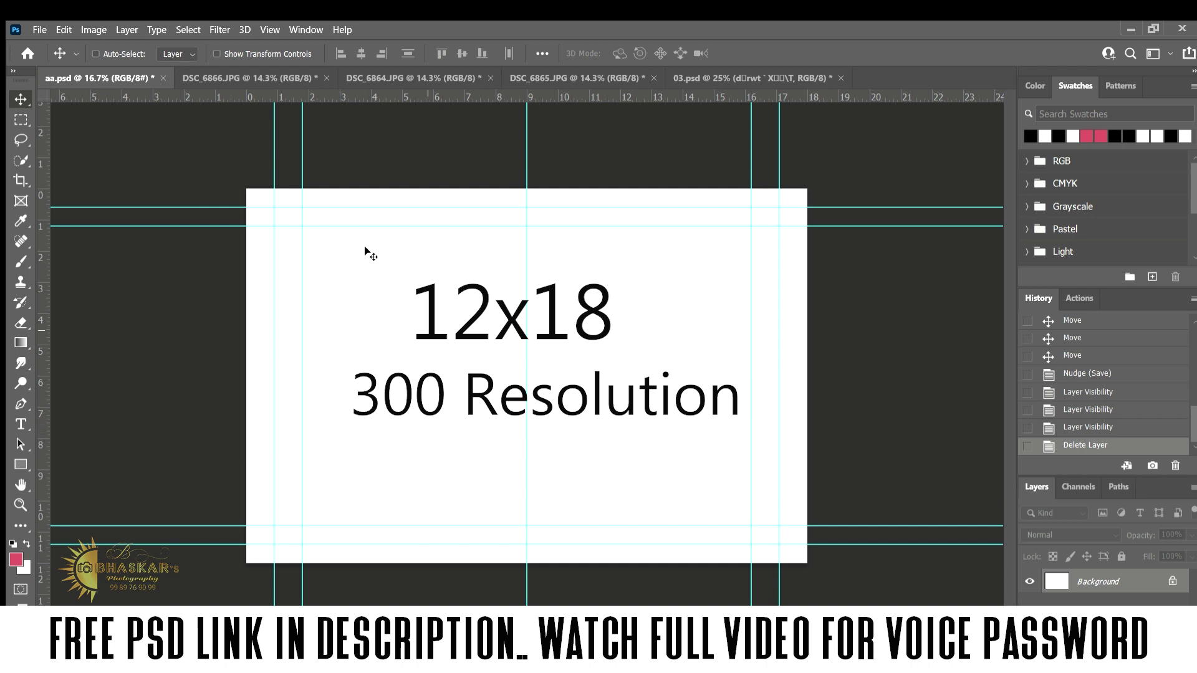
Drag a selected girl into aa.psd, shrink her to about half size and shift her right and down.
left_click(222, 78)
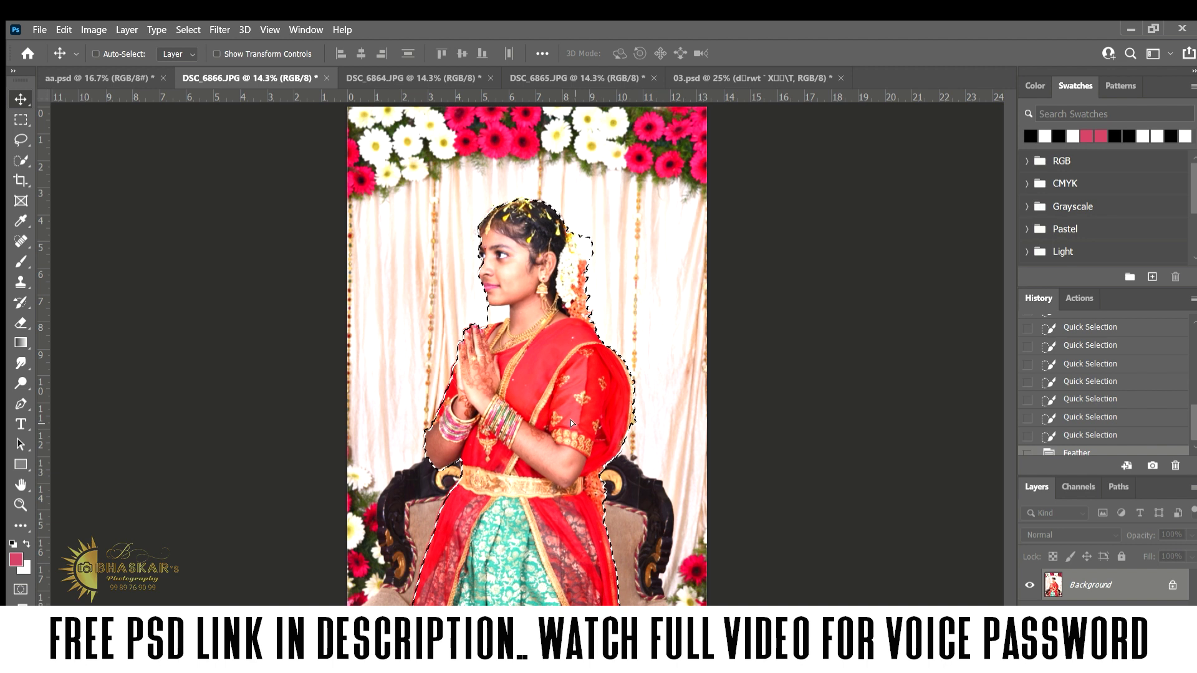
left_click_drag(115, 79, 250, 187)
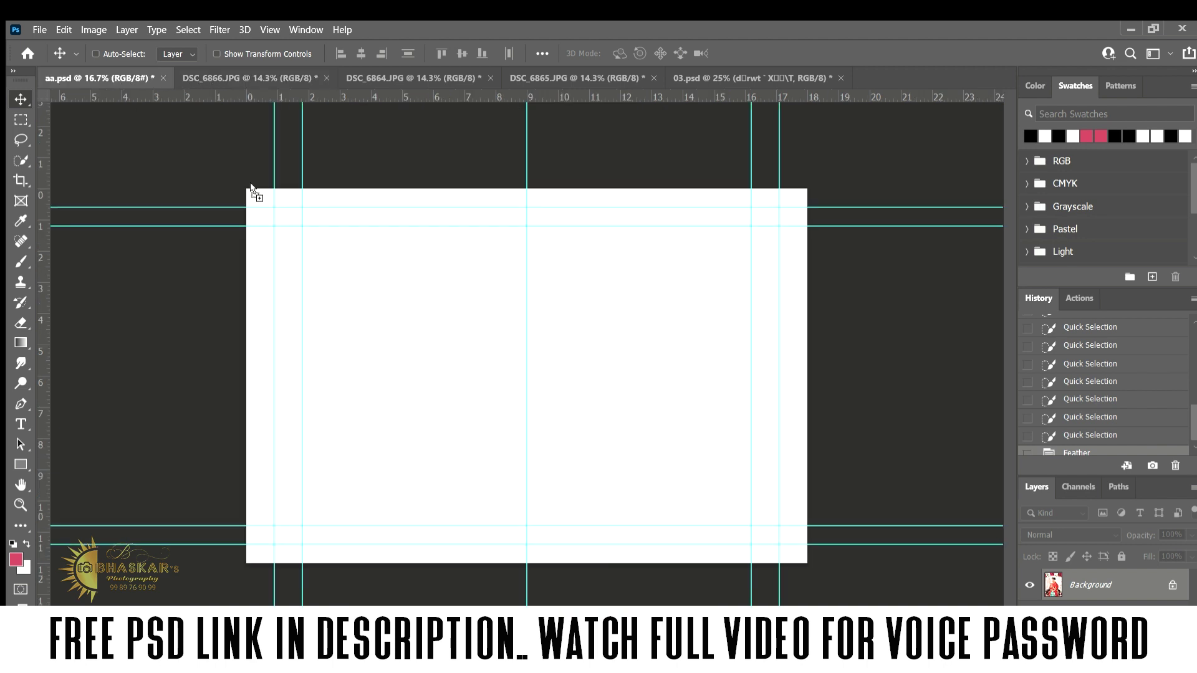
left_click_drag(391, 368, 390, 365)
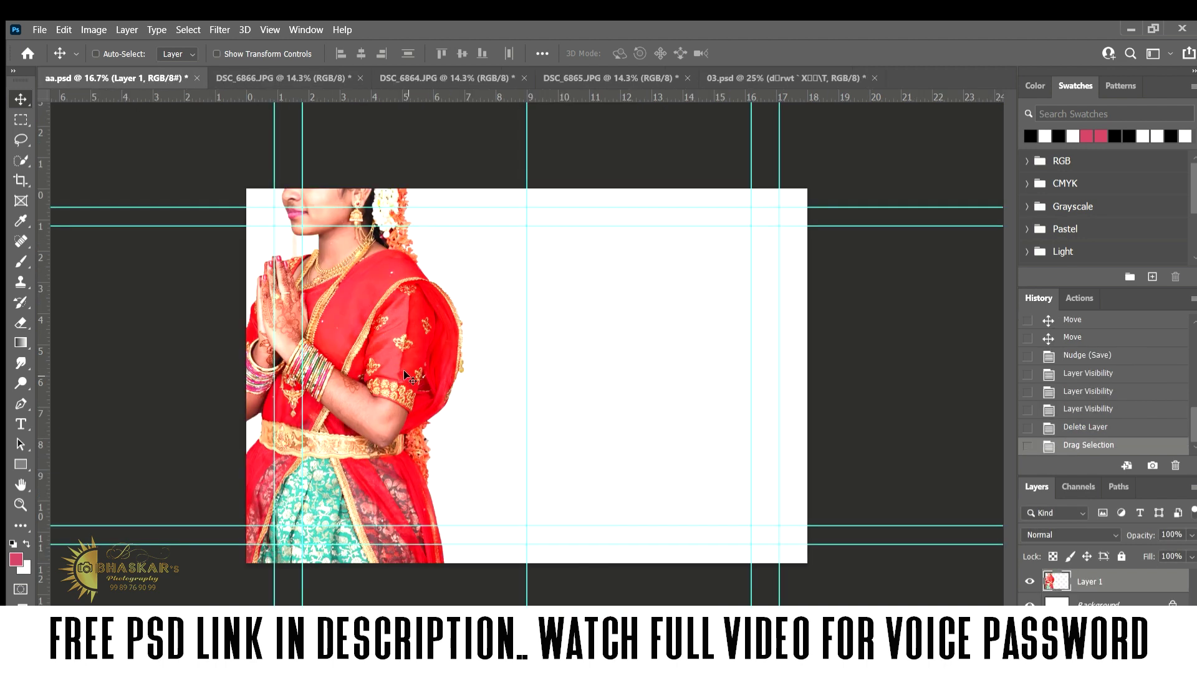
key("ctrl+t")
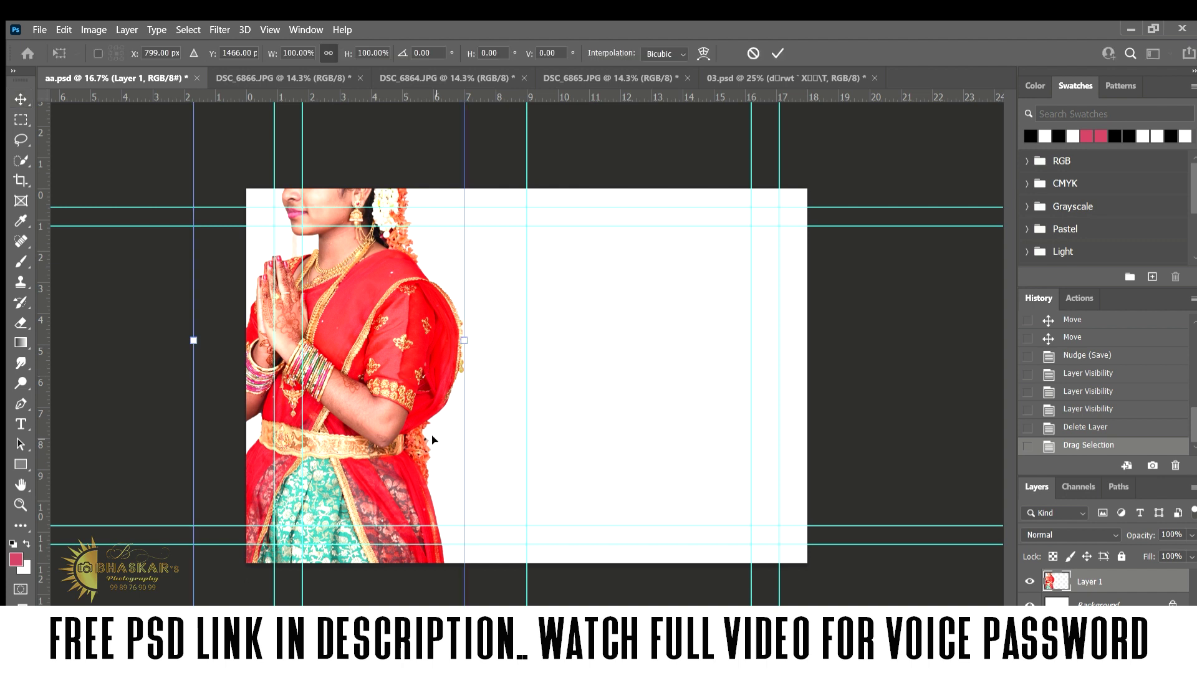
left_click_drag(464, 628, 394, 482)
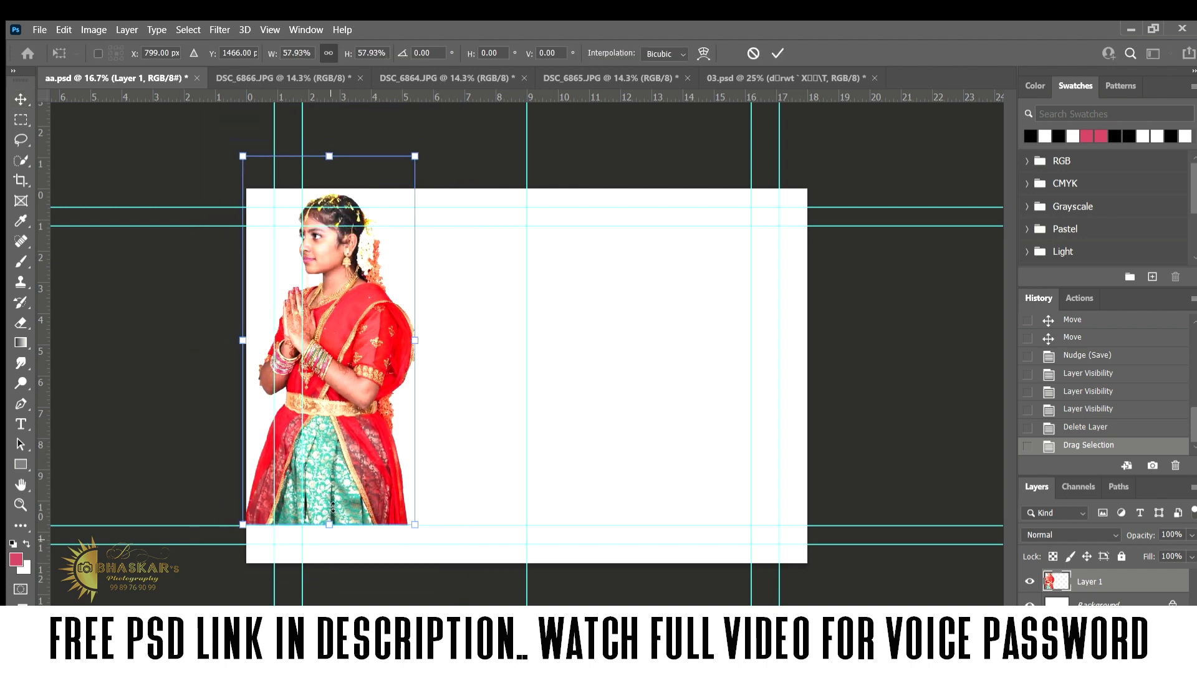
left_click_drag(334, 442, 430, 485)
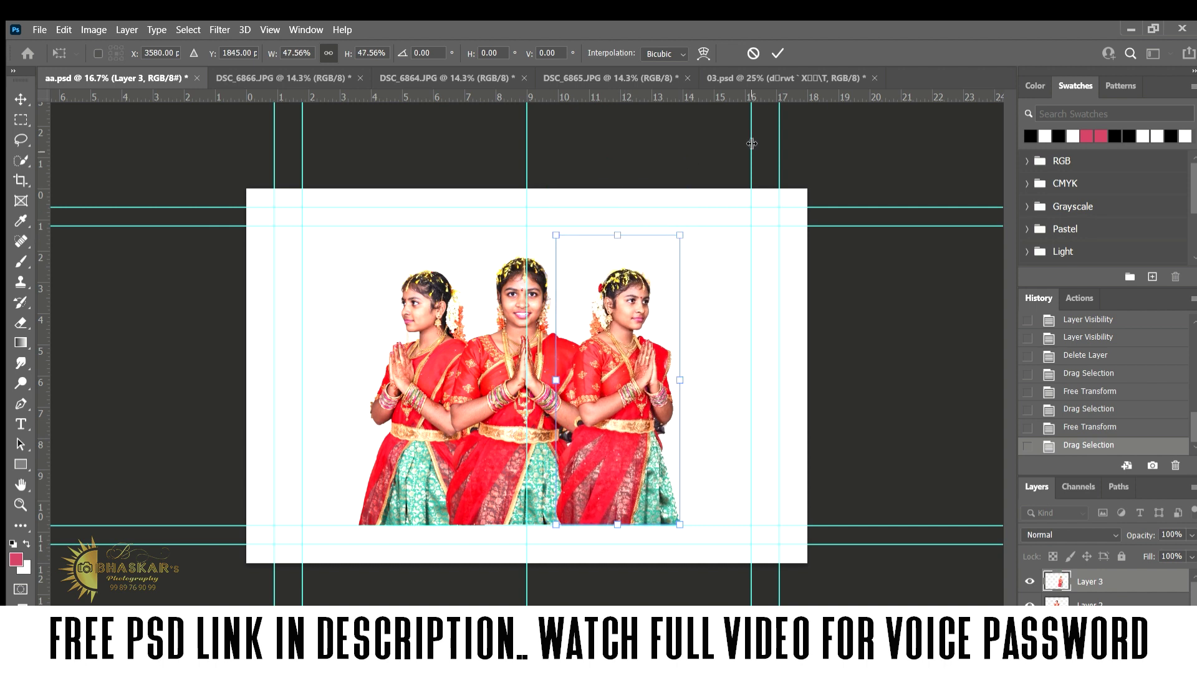
Fix the third girl slightly right, behind the centre girl, and save the composition.
key("Return")
left_click_drag(617, 406, 626, 418)
key("ctrl+bracketleft")
key("ctrl+s")
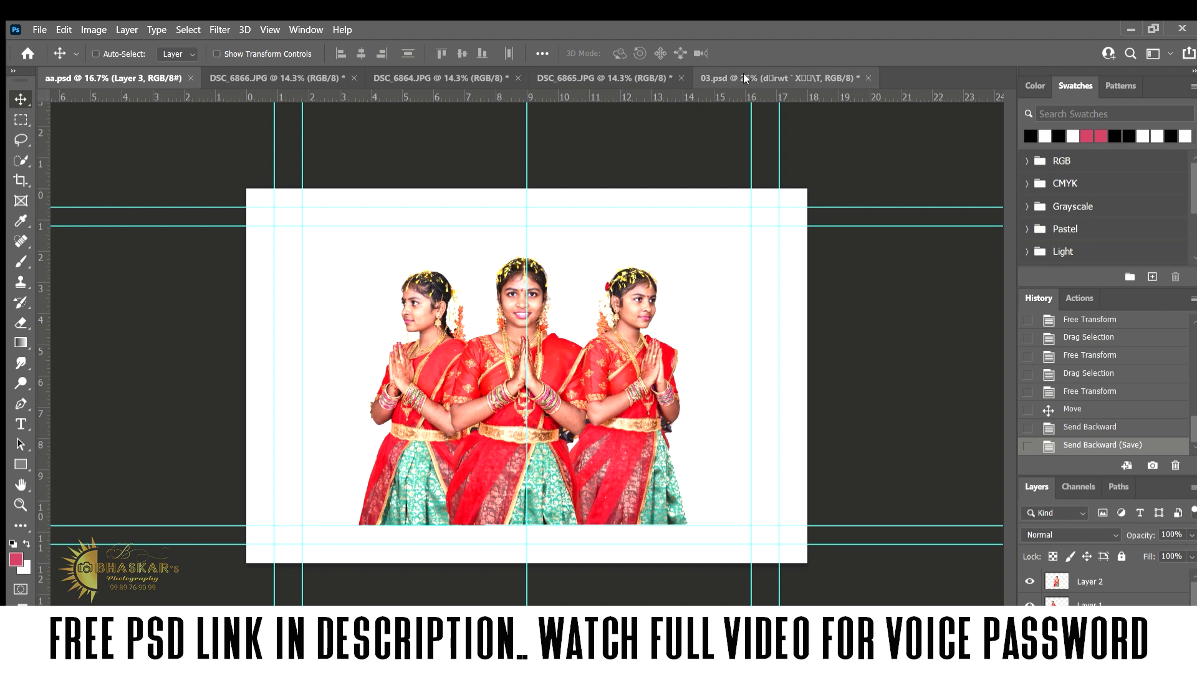
Copy the whole sparkle image, fill the canvas background black, and paste the sparkle in.
left_click(745, 77)
key("ctrl+a")
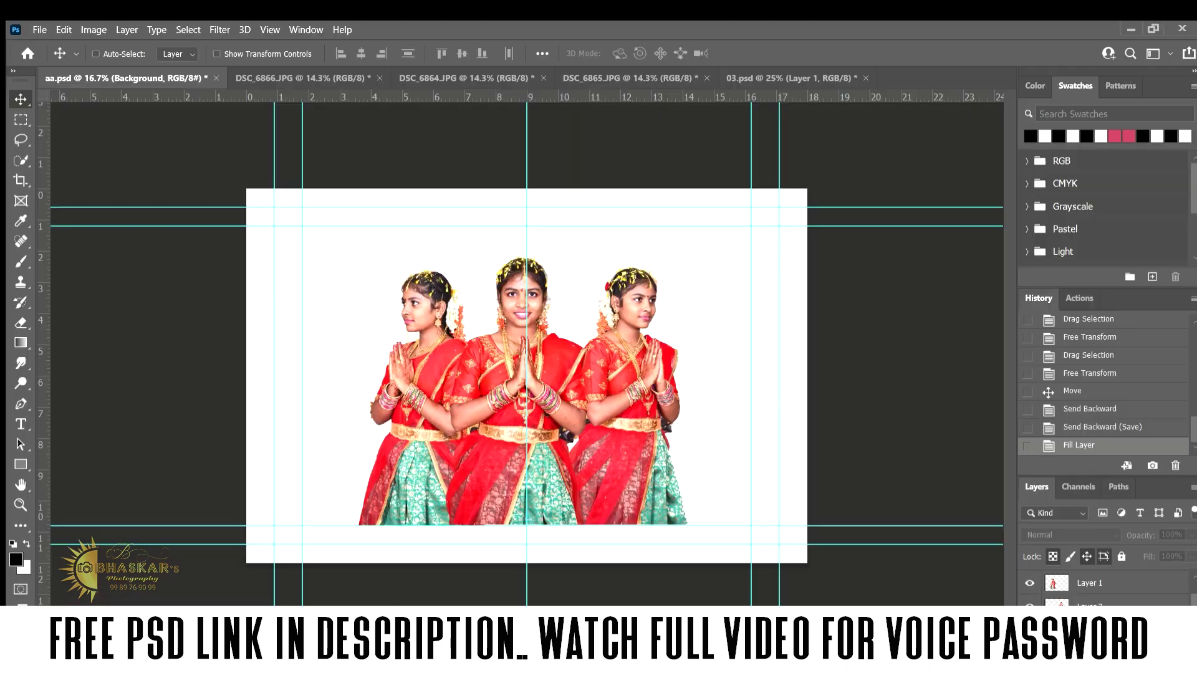
key("alt+BackSpace")
key("ctrl+v")
key("ctrl")
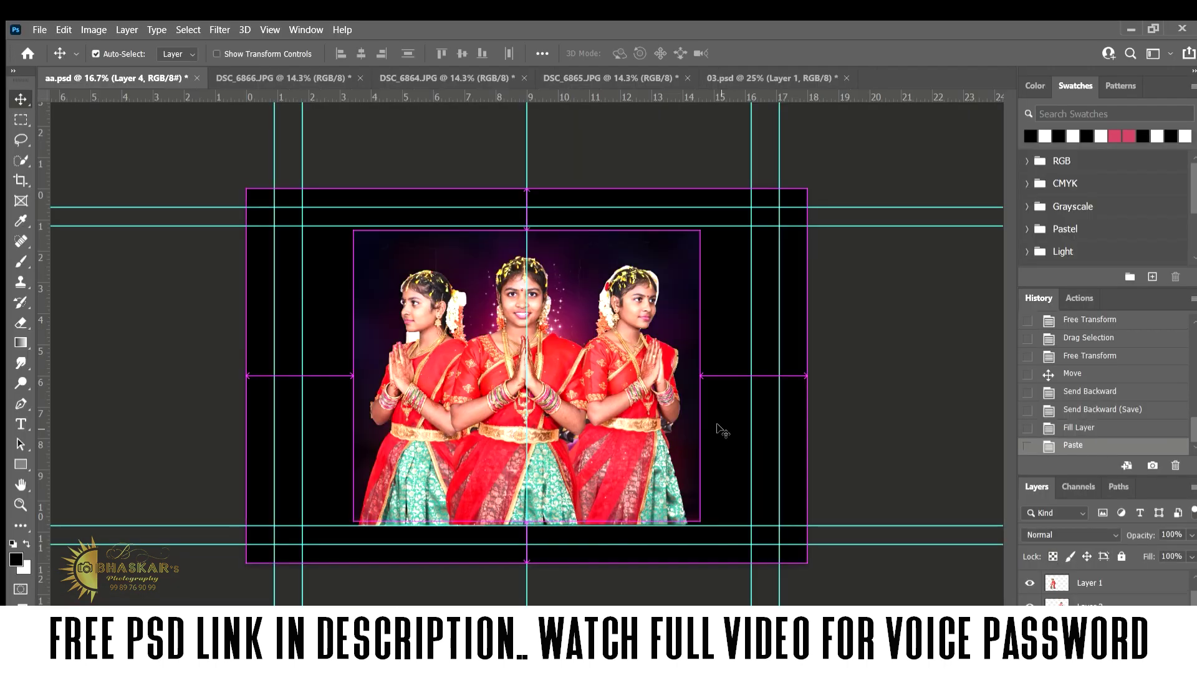
Enlarge the pasted sparkle backdrop to cover the canvas, raised so the glow sits higher.
key("ctrl+t")
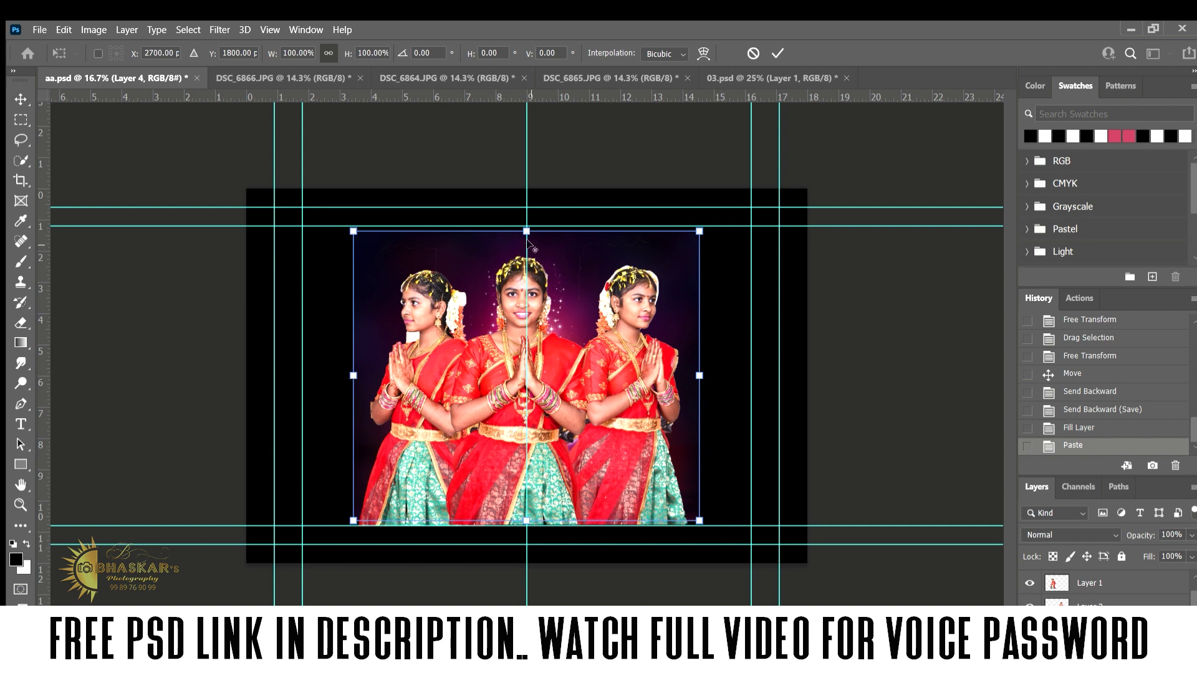
left_click_drag(526, 230, 572, 120)
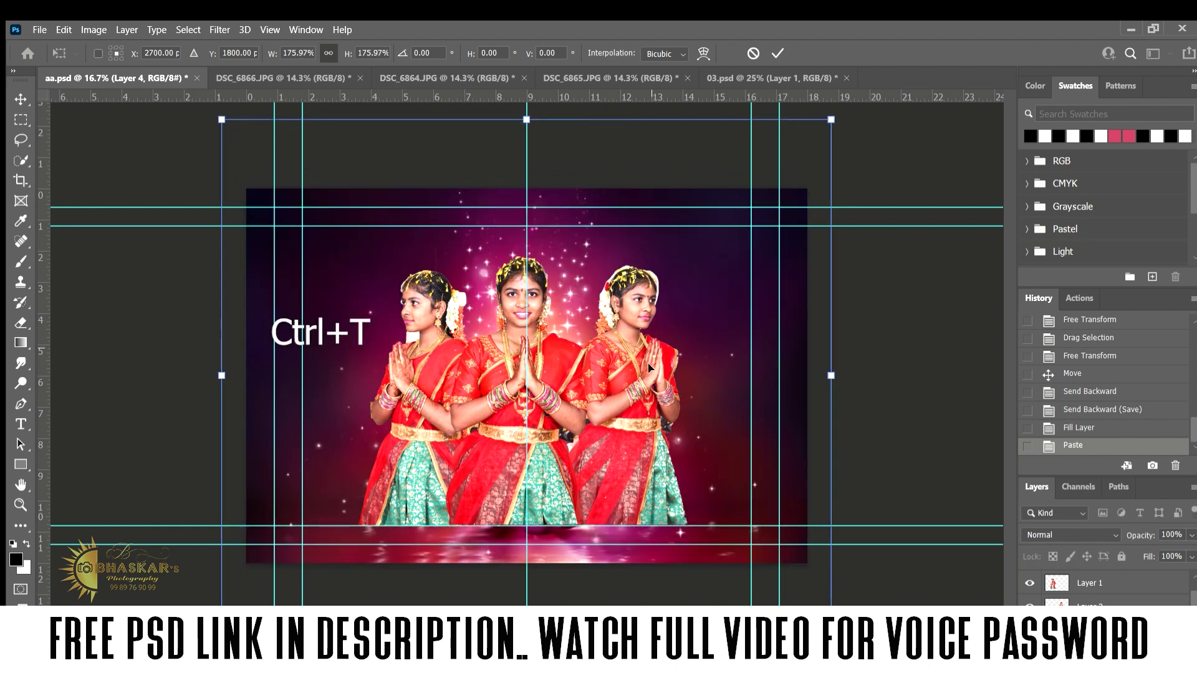
mouse_move(516, 496)
left_mouse_down()
mouse_move(492, 409)
mouse_move(644, 471)
left_mouse_up()
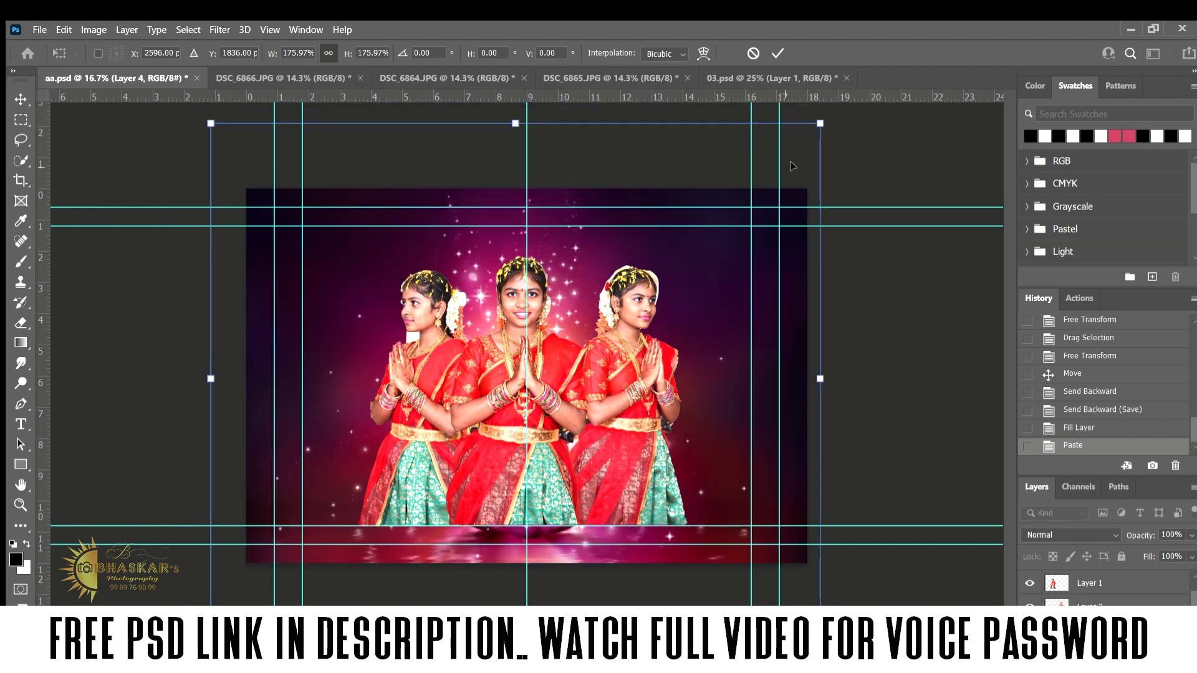
left_click(777, 53)
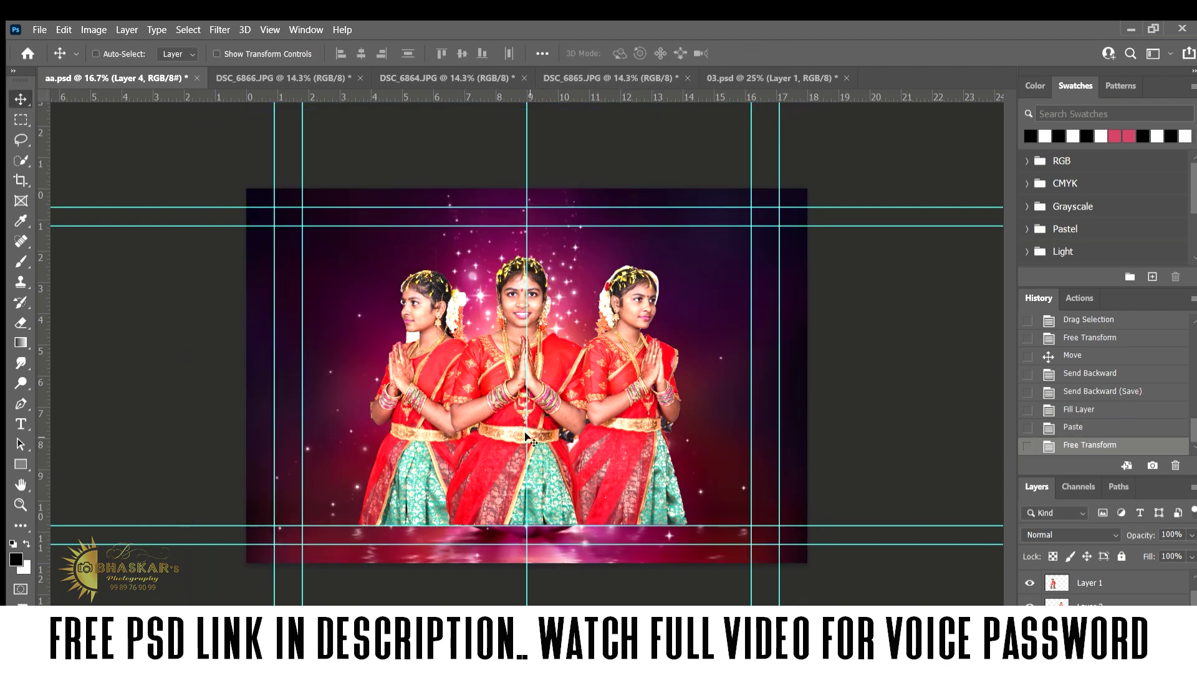
Hide the two side girls and shrink the centre girl to sit over the lotus.
left_click(503, 440, "ctrl")
left_click(1030, 604)
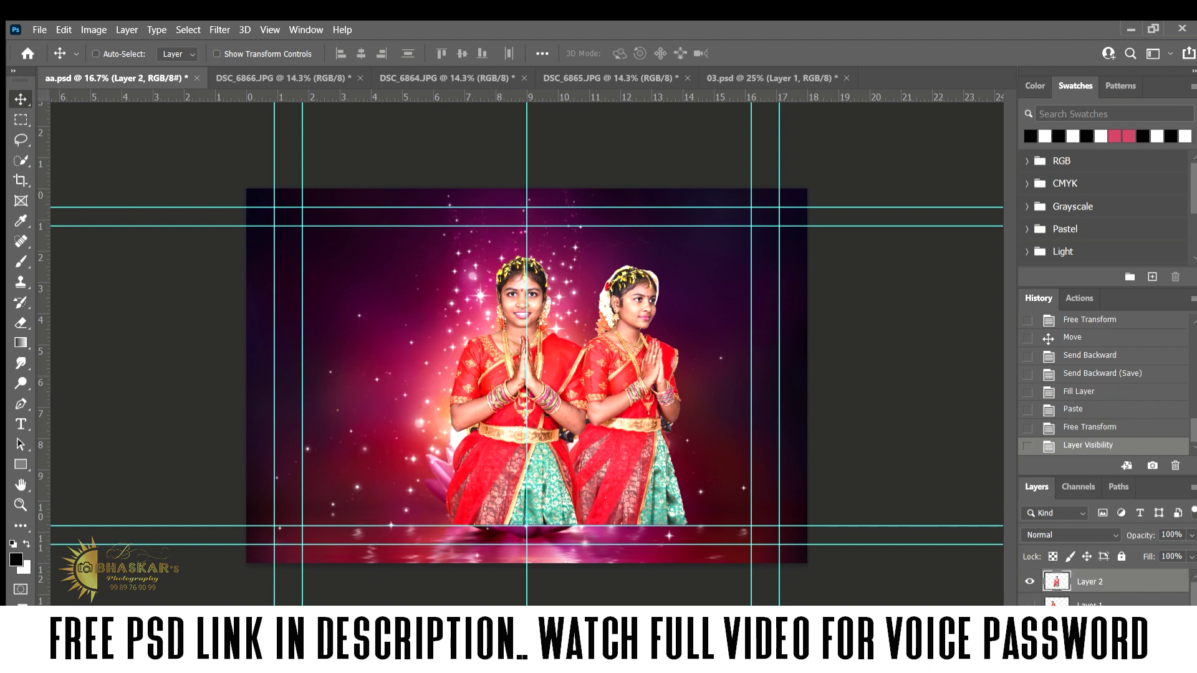
left_click_drag(510, 416, 496, 423)
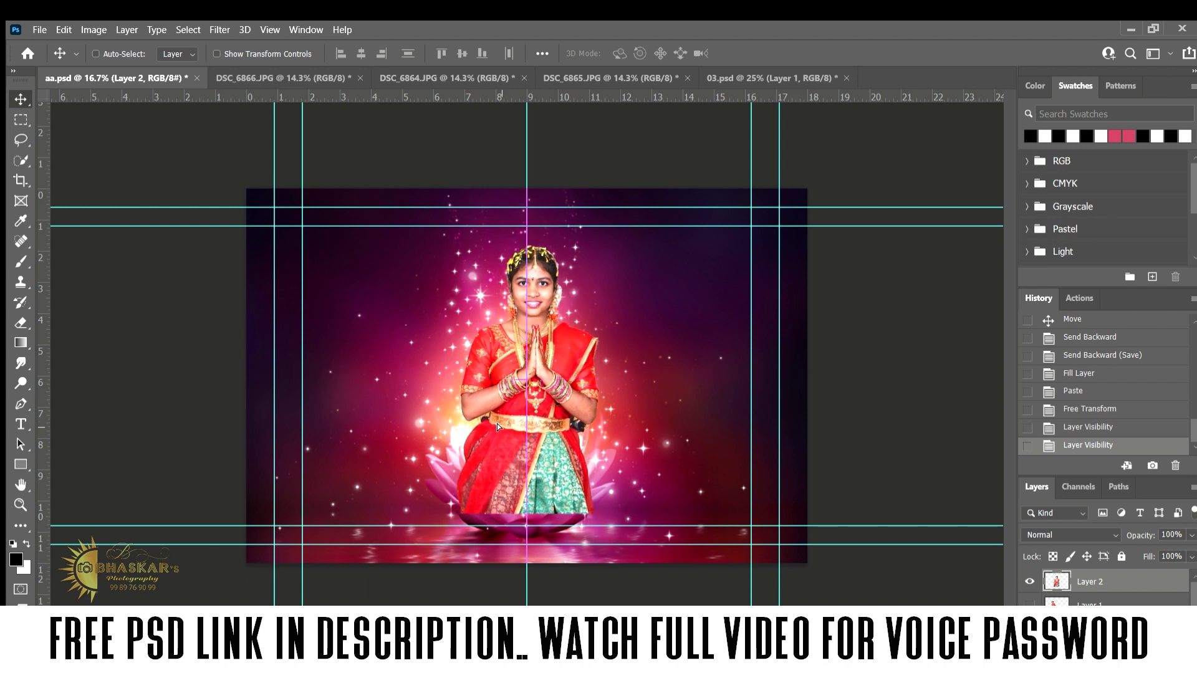
key("ctrl+t")
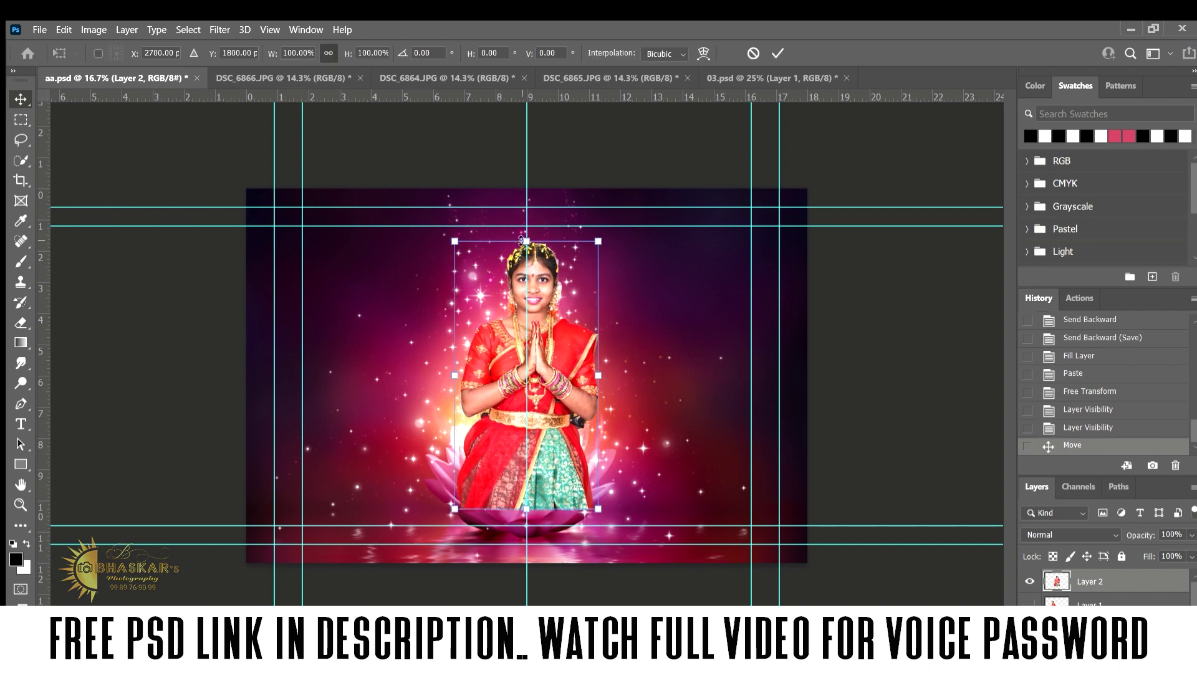
left_click_drag(521, 240, 530, 284)
key("Return")
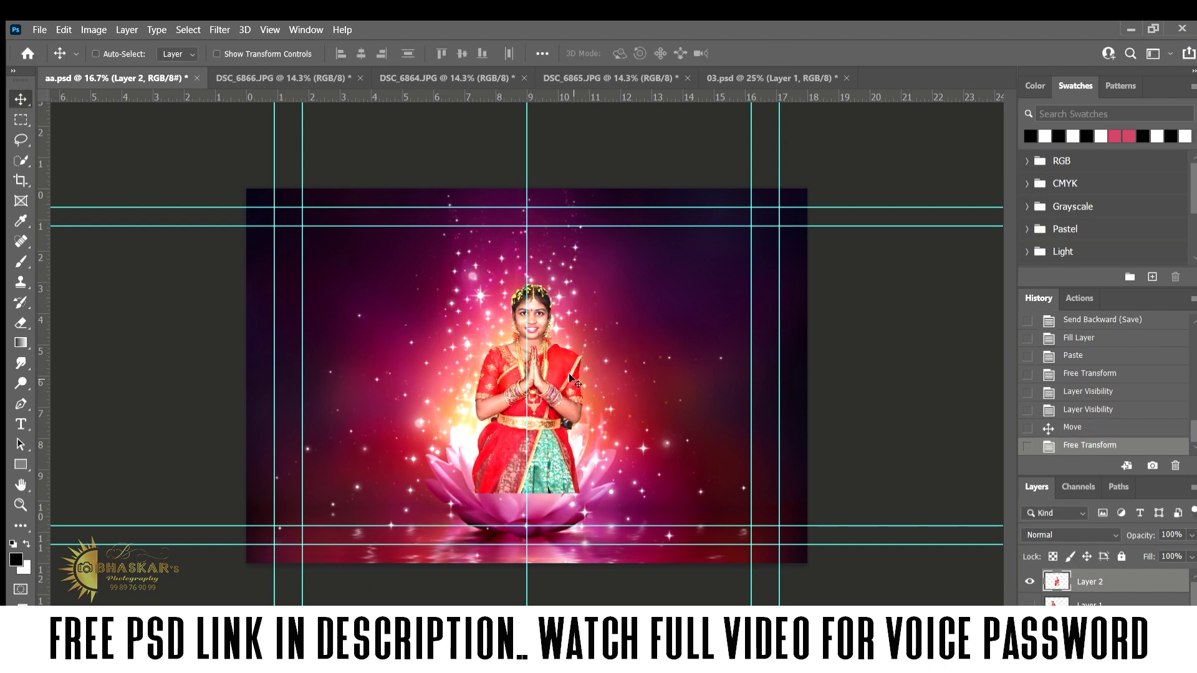
Mask the centre girl and paint away her lower skirt edge into the glowing lotus.
left_click(1088, 624)
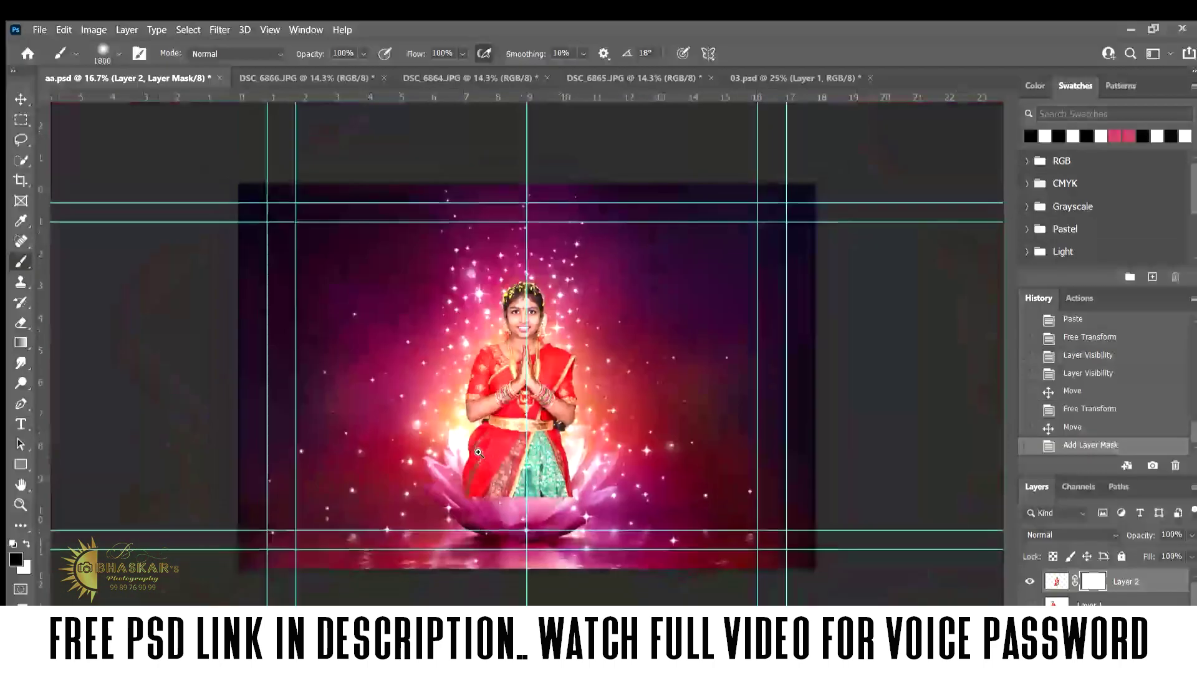
scroll(479, 452, "up", 3)
scroll(478, 452, "down", 3)
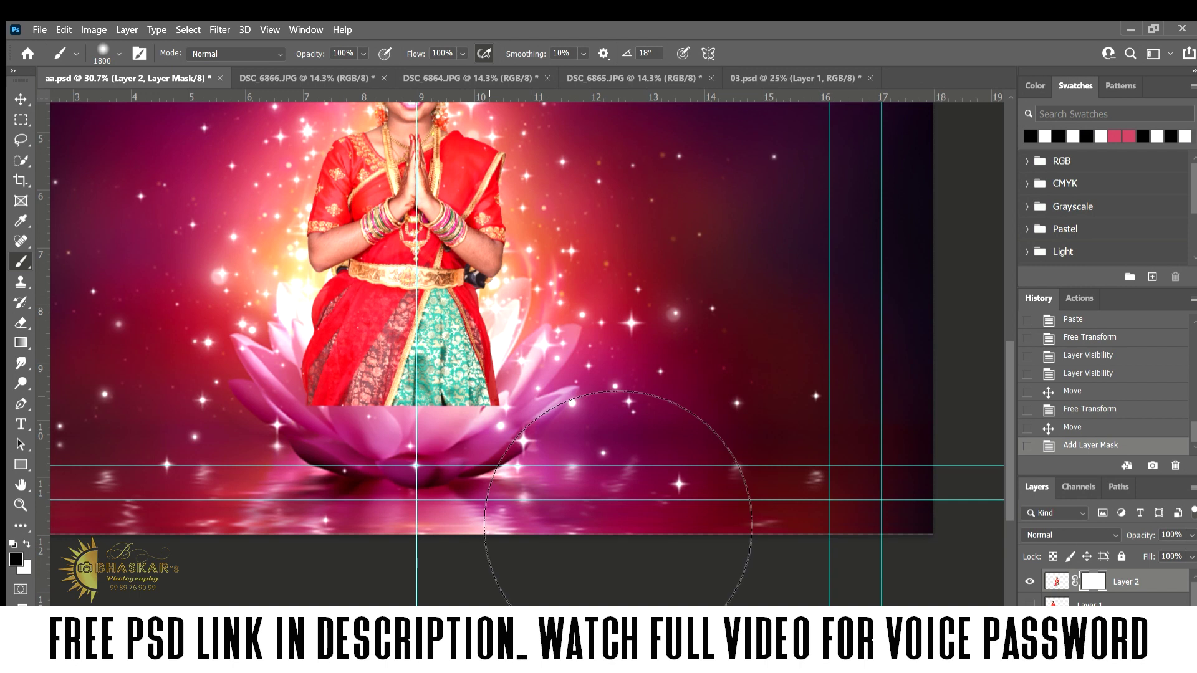
key("bracketleft")
key("bracketleft")
key("bracketleft")
key("bracketleft")
key("bracketleft")
key("bracketleft")
mouse_move(349, 430)
left_mouse_down()
mouse_move(312, 380)
mouse_move(341, 379)
mouse_move(361, 399)
mouse_move(375, 368)
mouse_move(392, 410)
mouse_move(449, 405)
mouse_move(480, 374)
left_mouse_up()
mouse_move(437, 337)
left_mouse_down()
mouse_move(412, 397)
mouse_move(374, 360)
mouse_move(403, 393)
mouse_move(360, 382)
mouse_move(507, 361)
mouse_move(504, 426)
left_mouse_up()
left_click_drag(330, 362, 331, 340)
left_click_drag(327, 297, 328, 273)
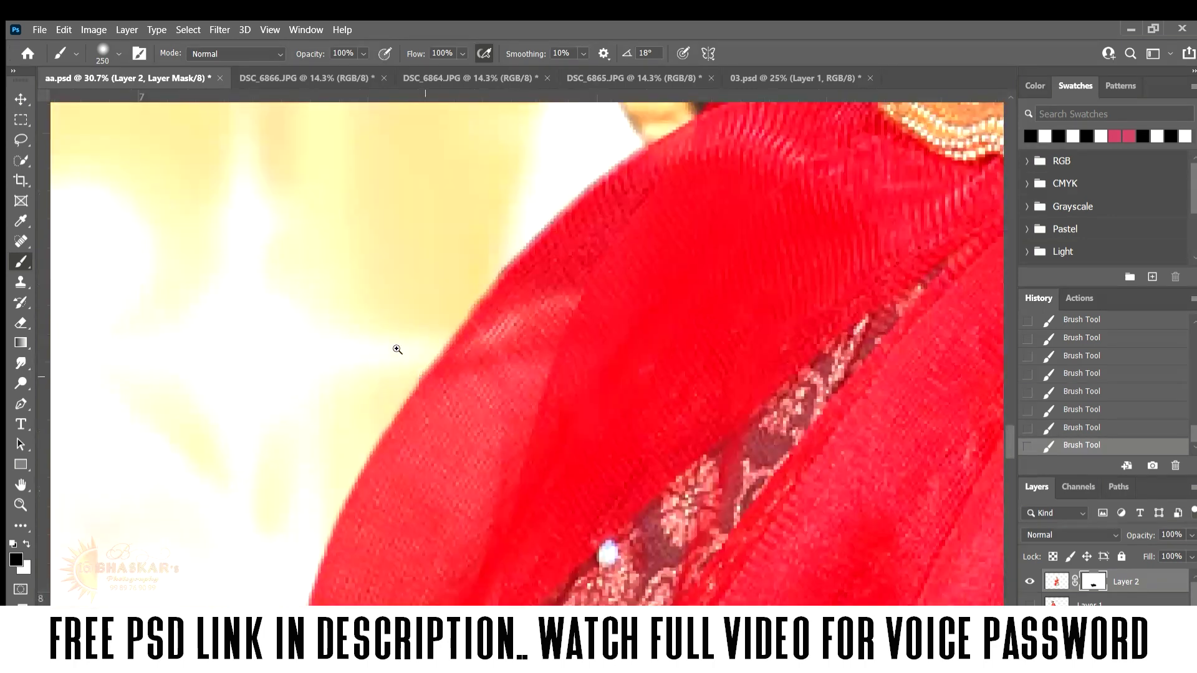
left_click_drag(318, 336, 435, 475)
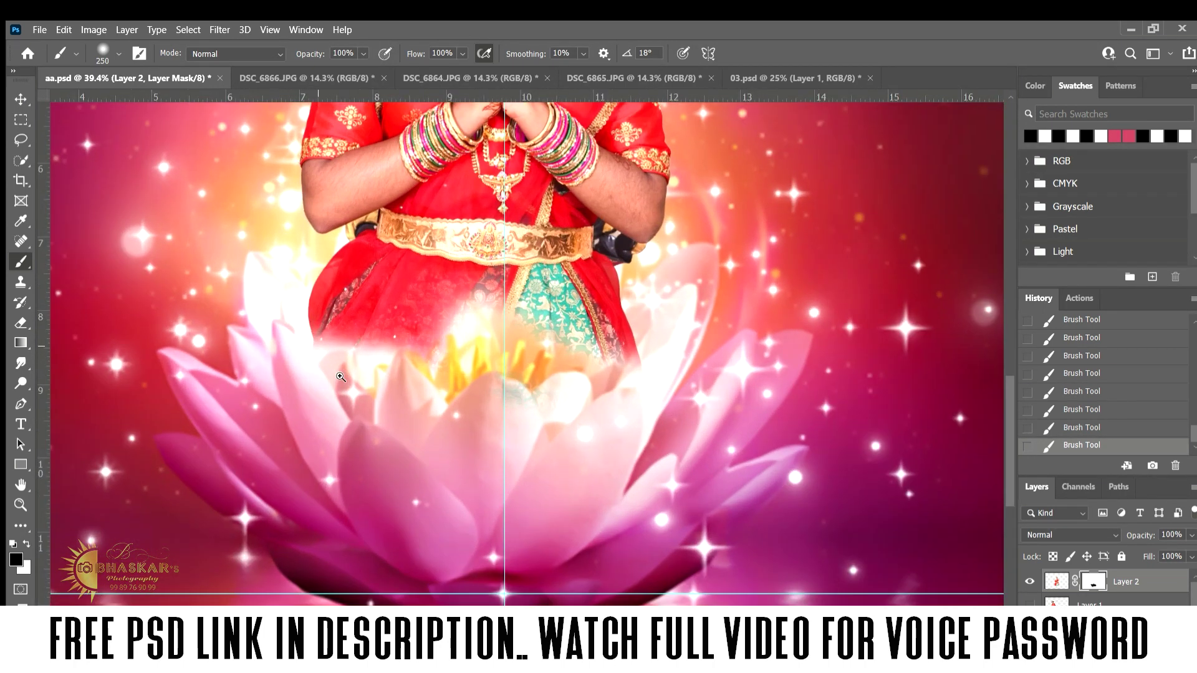
Refine the mask with a smaller brush, restoring dress fabric above the lotus and blending the hem.
key("x")
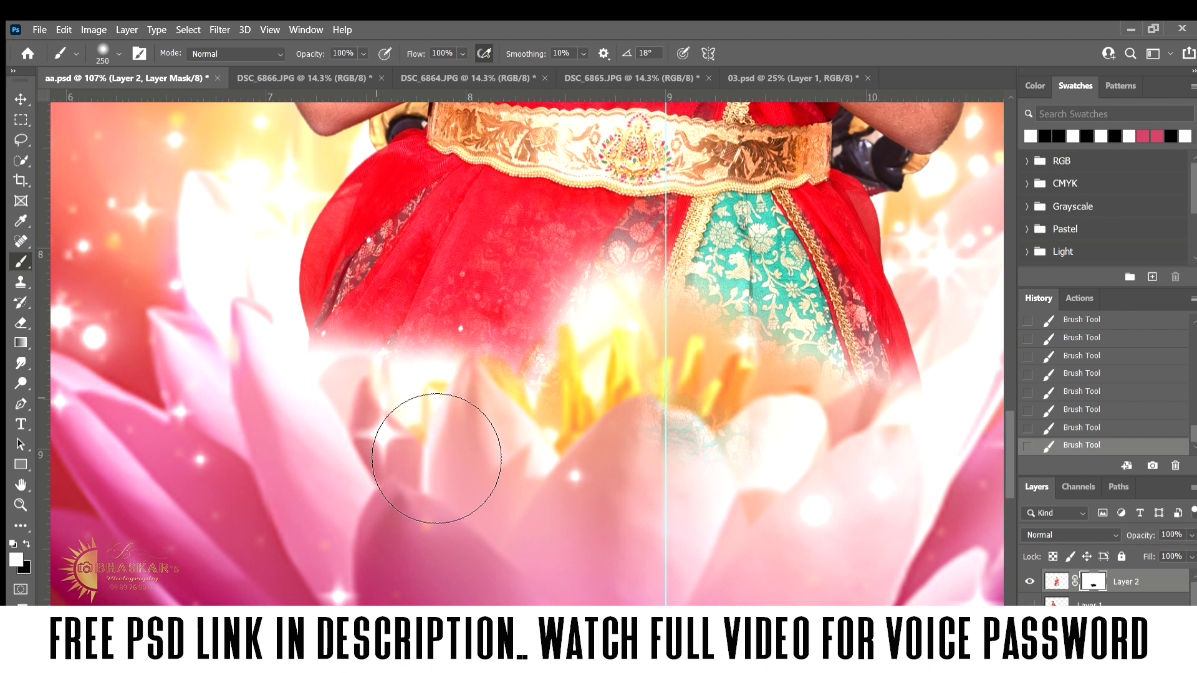
key("bracketleft")
key("bracketleft")
key("bracketleft")
key("bracketleft")
key("bracketleft")
key("bracketleft")
key("bracketleft")
key("bracketleft")
left_click(342, 340)
mouse_move(354, 375)
left_mouse_down()
mouse_move(402, 480)
mouse_move(424, 477)
mouse_move(449, 343)
mouse_move(392, 412)
mouse_move(363, 387)
mouse_move(395, 356)
mouse_move(523, 382)
mouse_move(588, 443)
mouse_move(668, 393)
mouse_move(517, 371)
mouse_move(655, 293)
mouse_move(673, 261)
mouse_move(747, 358)
mouse_move(680, 393)
mouse_move(727, 427)
mouse_move(815, 387)
mouse_move(855, 426)
mouse_move(885, 349)
mouse_move(870, 366)
left_mouse_up()
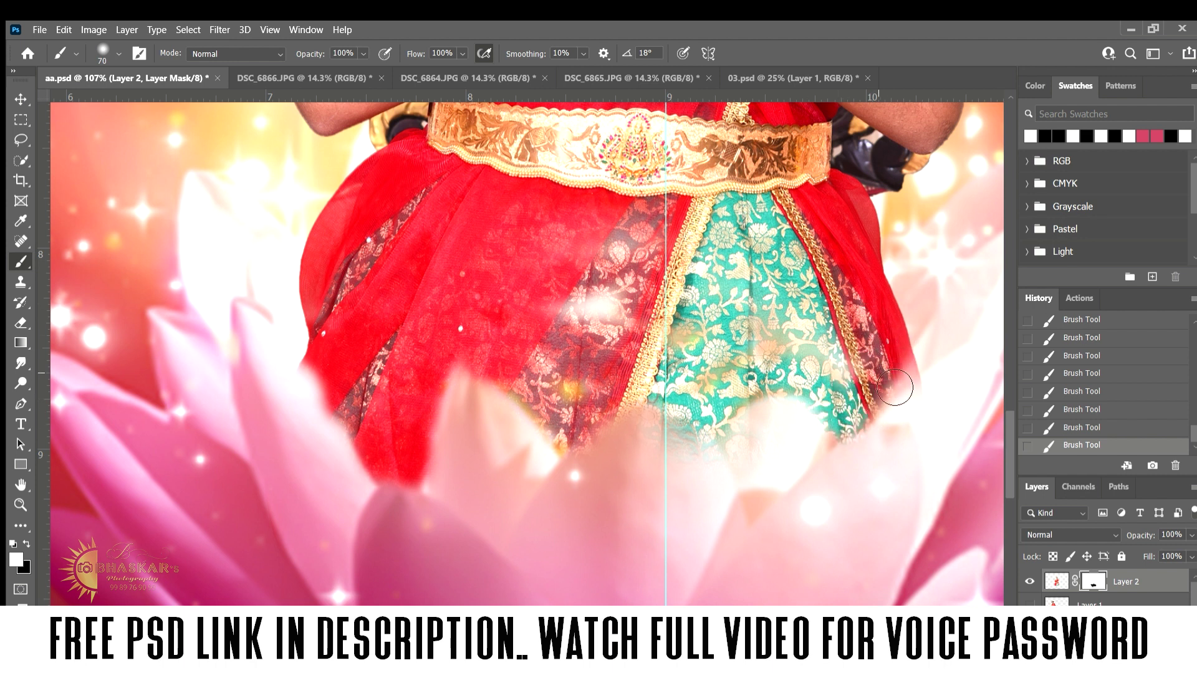
key("x")
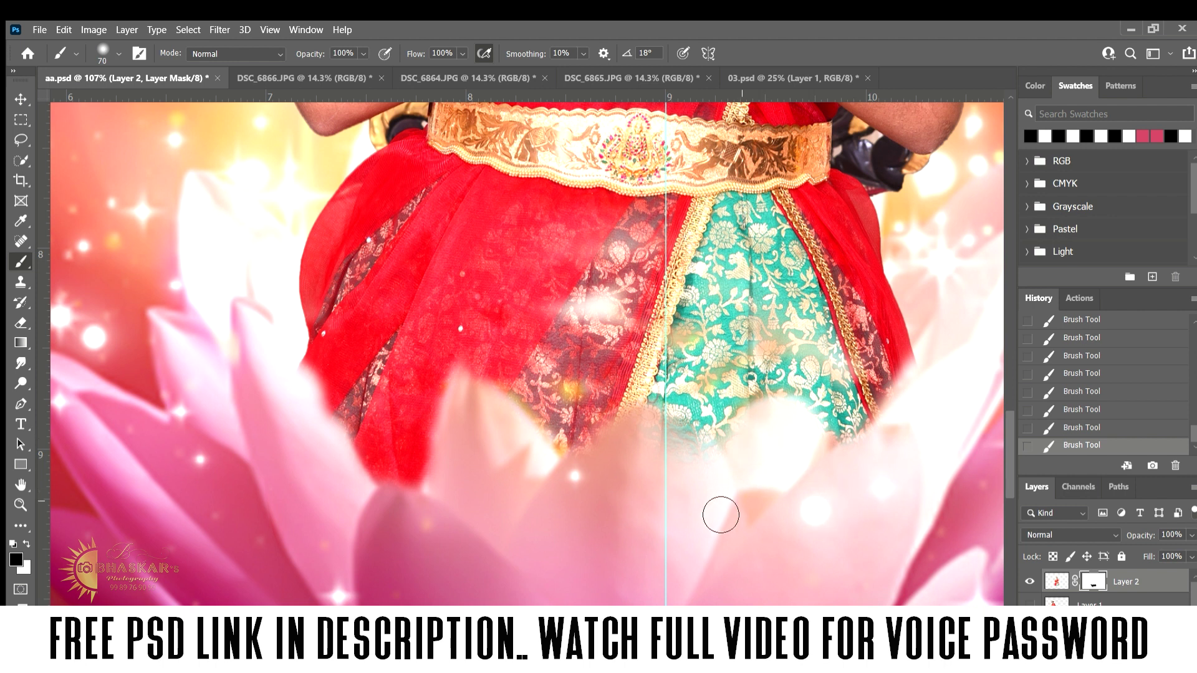
mouse_move(723, 473)
left_mouse_down()
mouse_move(668, 422)
mouse_move(604, 495)
mouse_move(533, 447)
left_mouse_up()
key("x")
left_click_drag(779, 324, 407, 293)
key("ctrl+0")
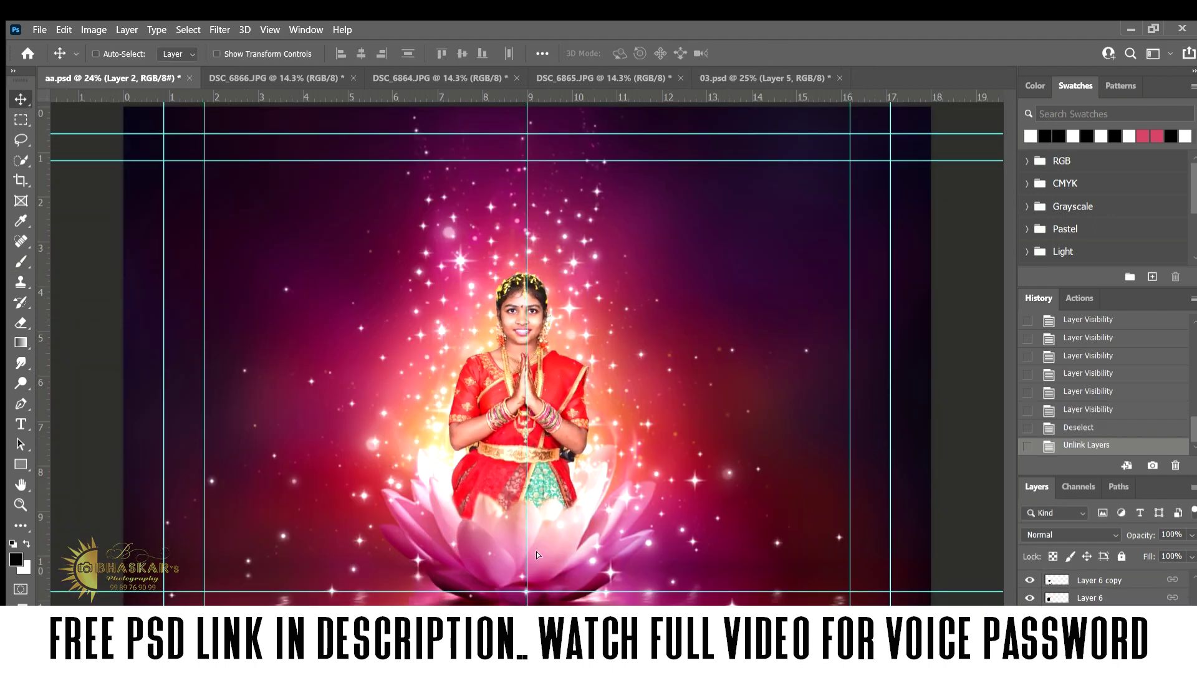
Enlarge the lotus to nearly double size and set it just under the centre girl.
left_click_drag(535, 549, 493, 517)
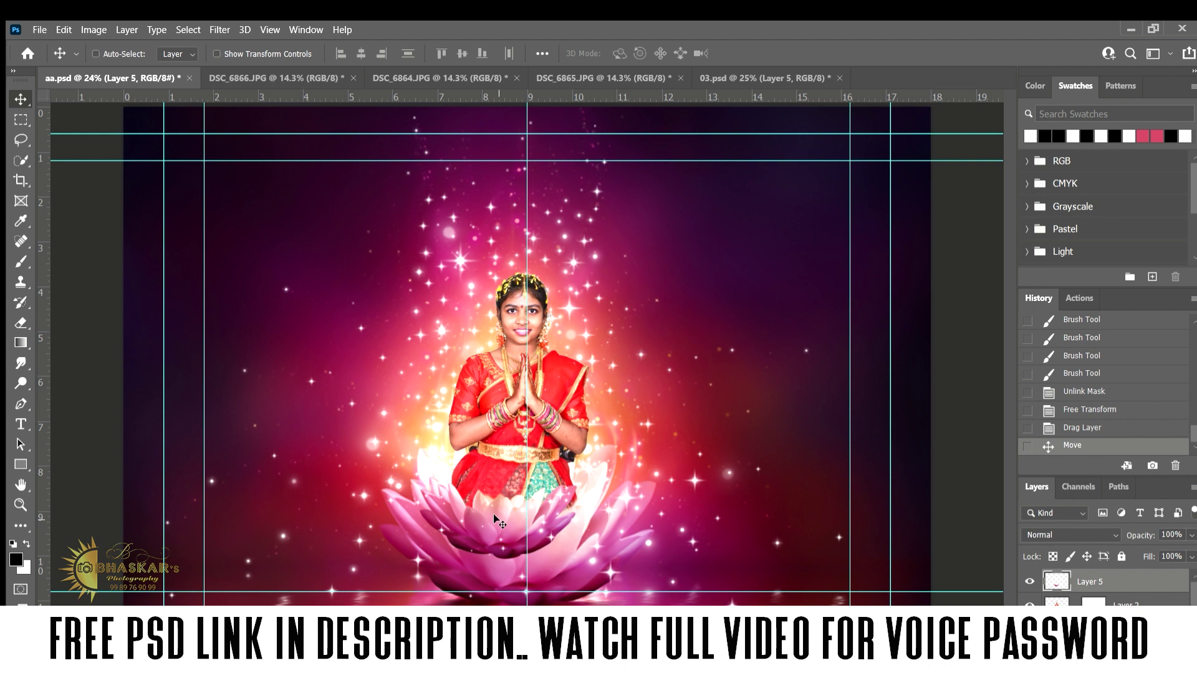
key("ctrl")
key("ctrl+t")
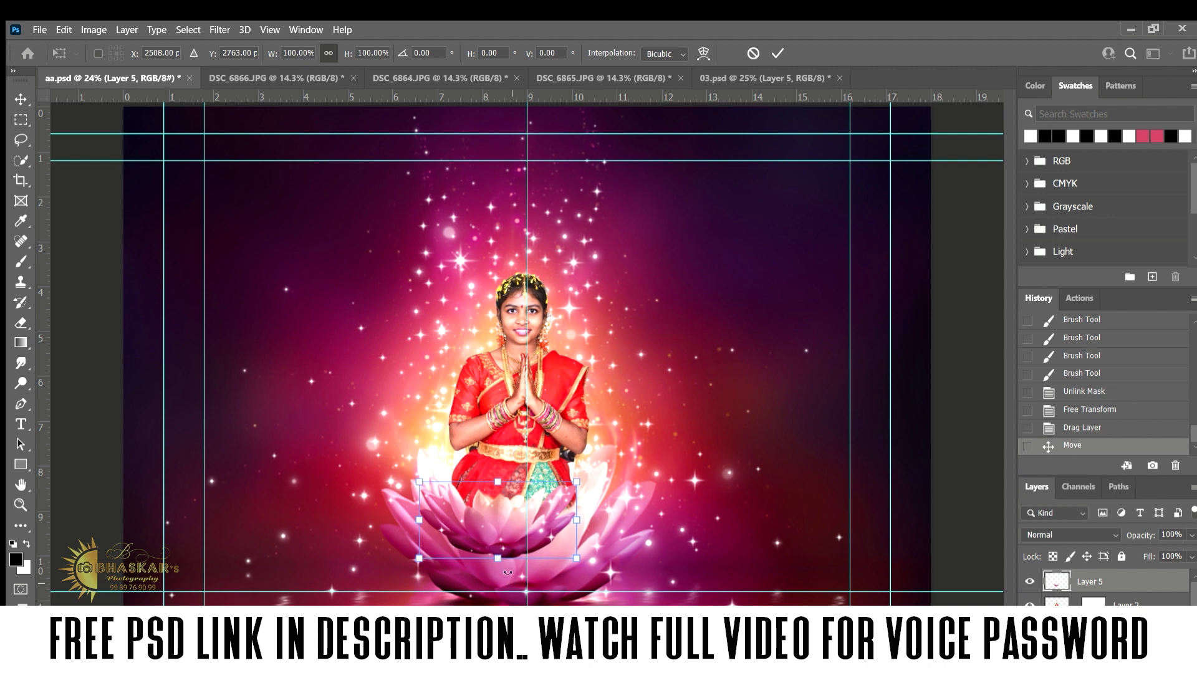
left_click_drag(498, 557, 535, 598)
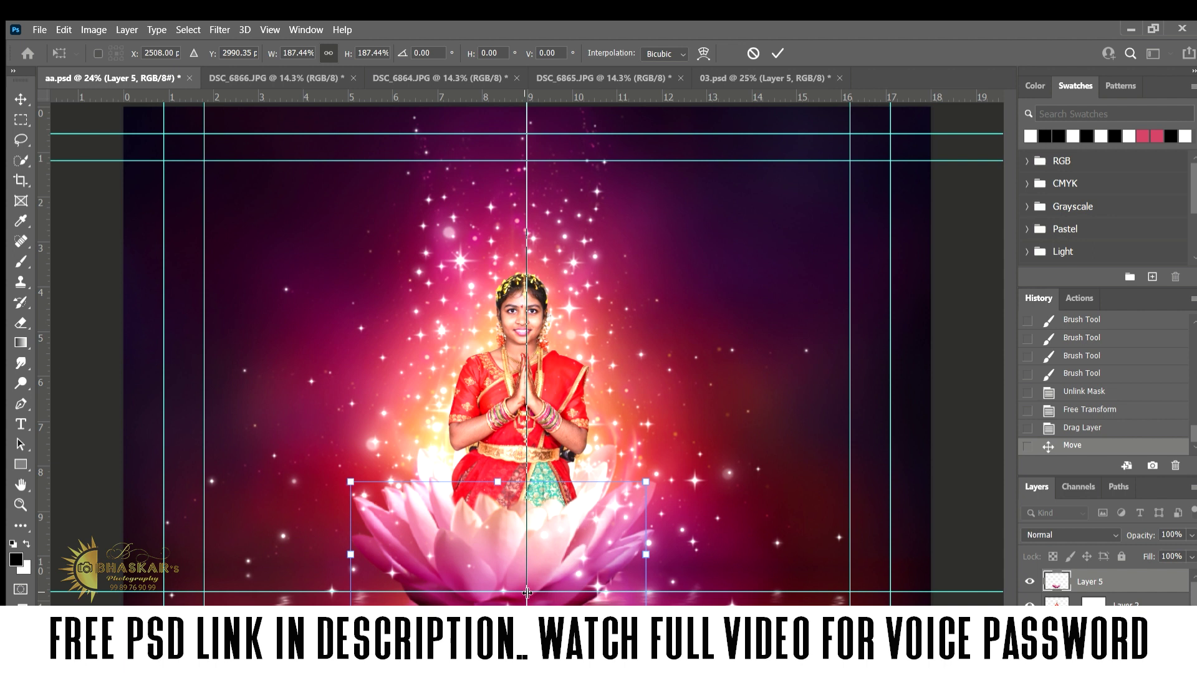
left_click_drag(556, 554, 575, 544)
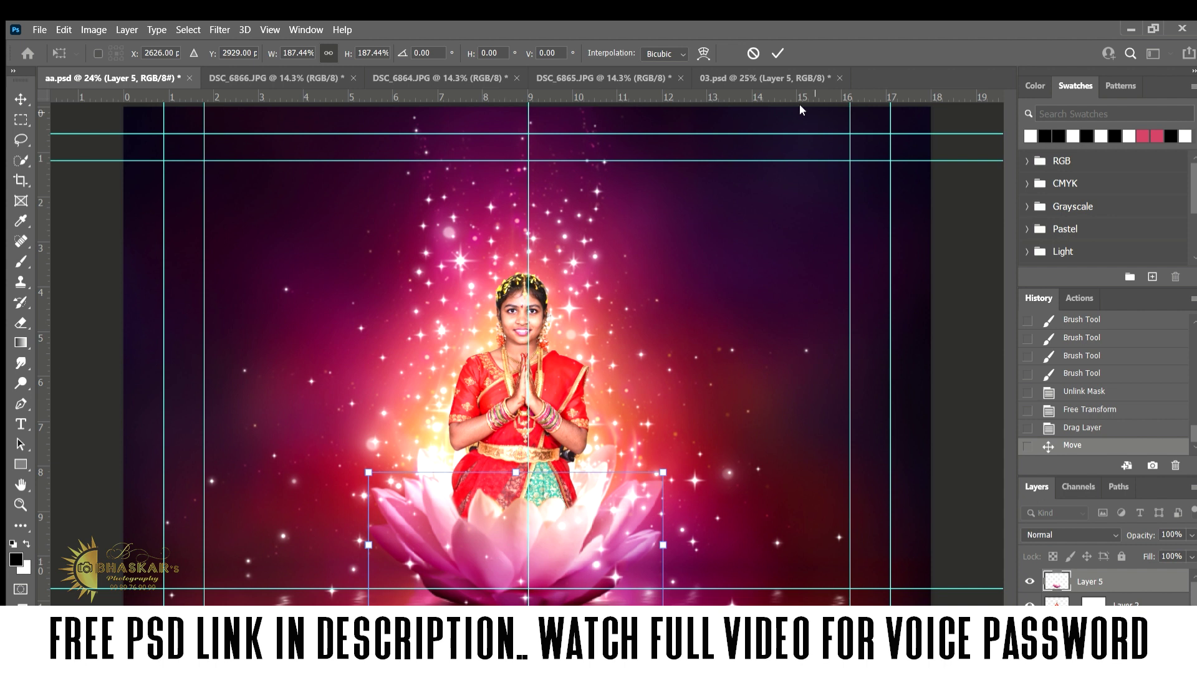
left_click(773, 51)
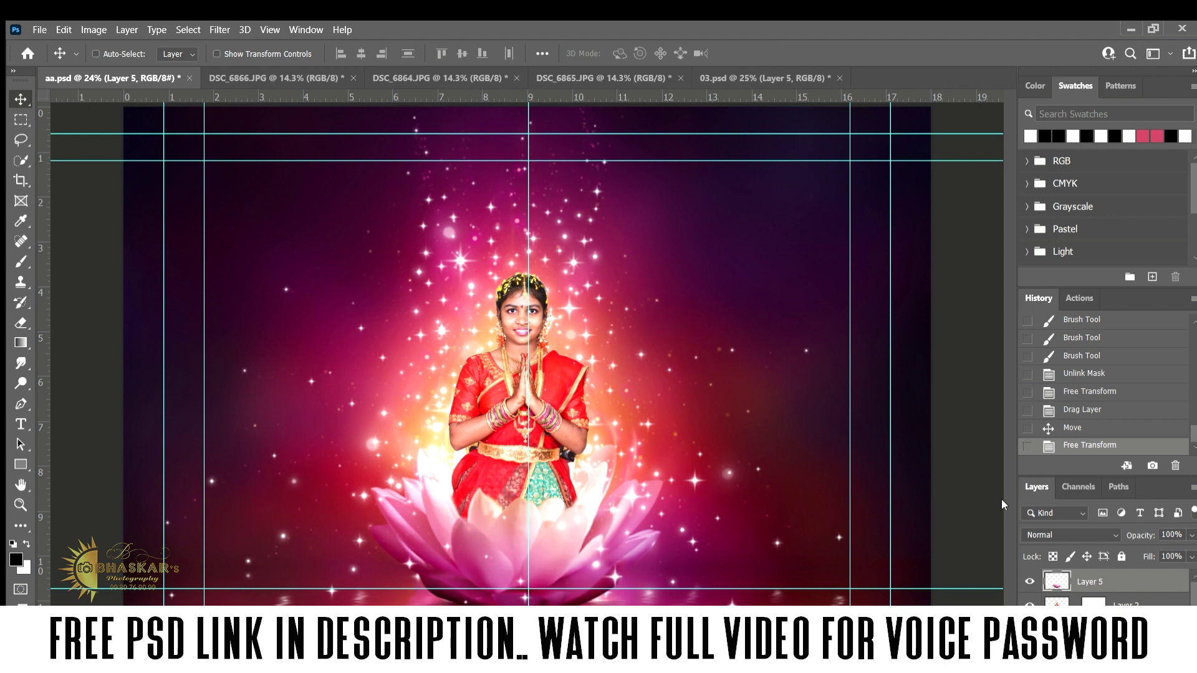
Show both side girls and shrink the right girl to about three quarters in place.
left_click(1030, 629)
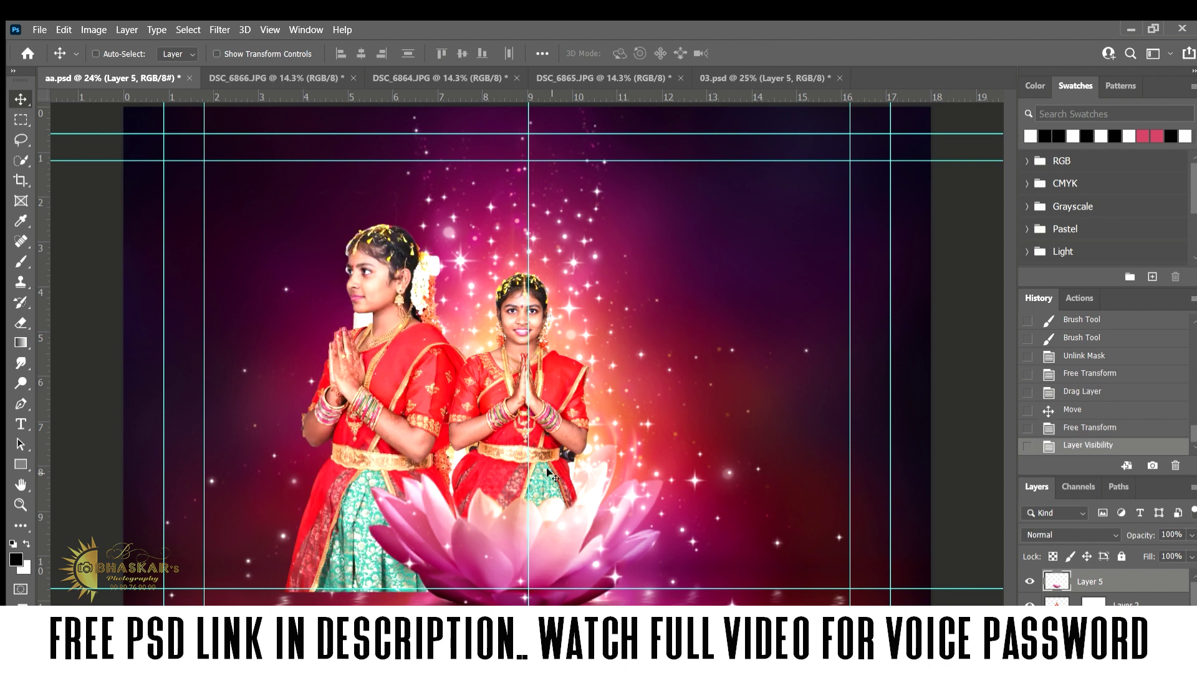
left_click(1030, 629)
key("ctrl+t")
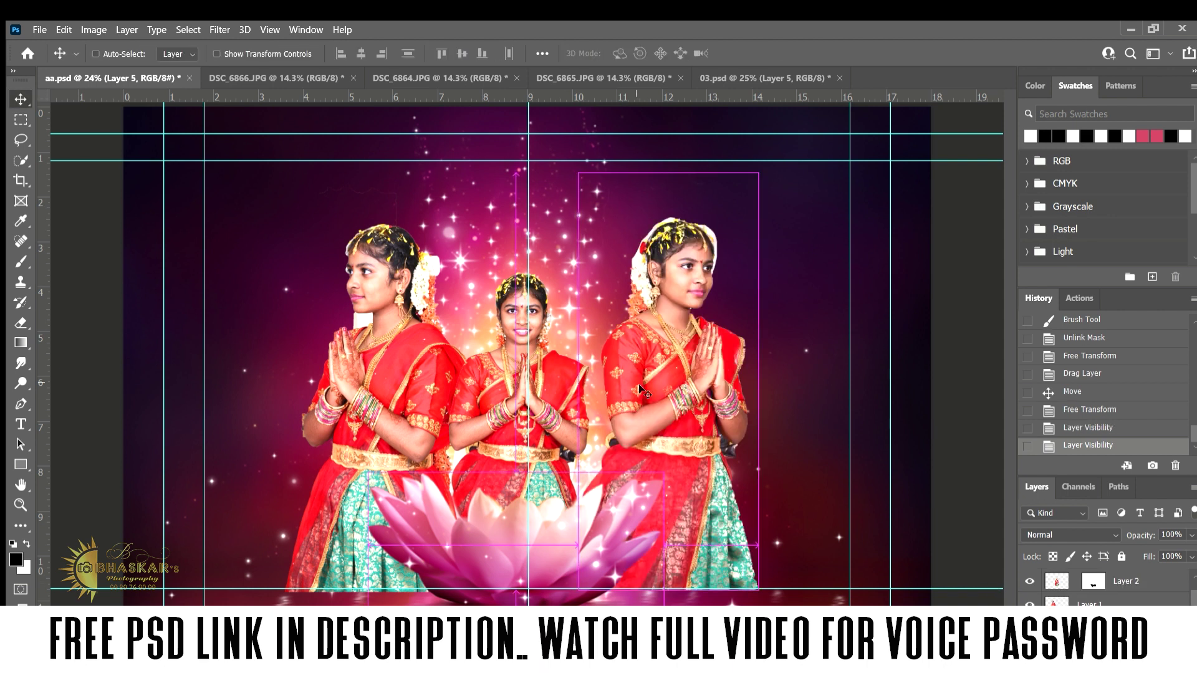
left_click_drag(668, 172, 667, 280)
left_click_drag(667, 374, 645, 353)
key("Return")
left_click(1109, 581)
Place a lotus copy under the right girl, behind the main lotus.
left_click_drag(530, 583, 692, 589)
key("ctrl+t")
key("Return")
key("ctrl+bracketleft")
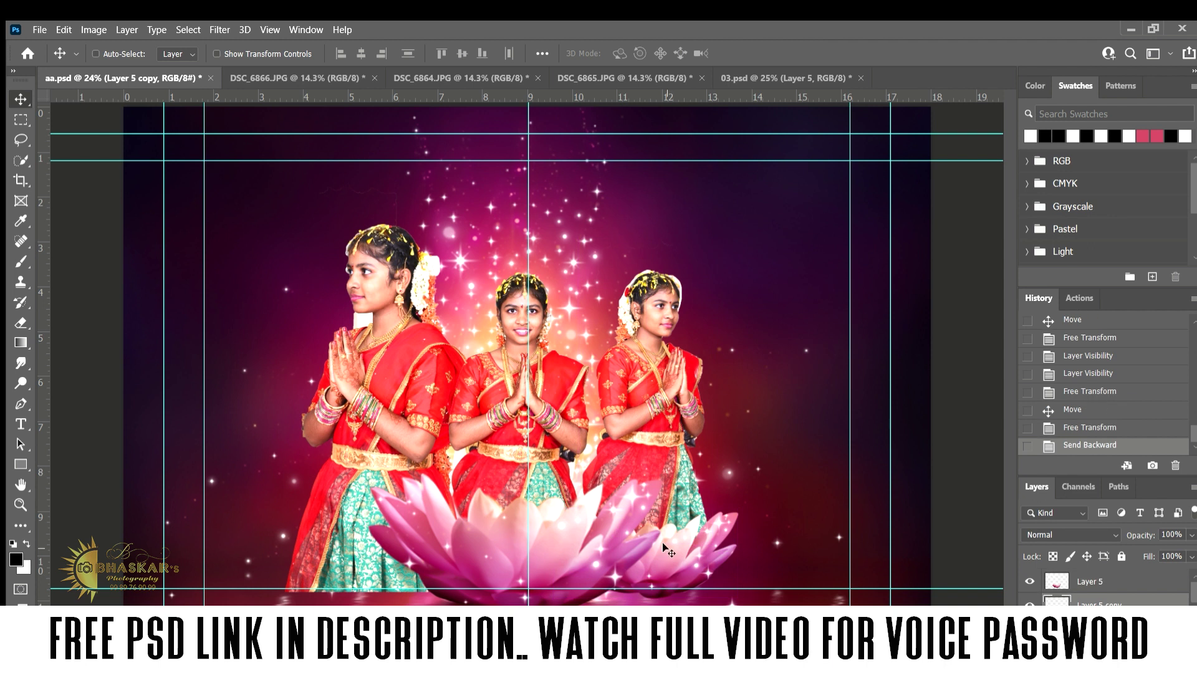
Shrink and place the left girl to match the right one, save, and duplicate the left lotus.
left_click(374, 374, "ctrl")
left_click_drag(374, 374, 399, 387)
key("ctrl+t")
left_click_drag(284, 137, 334, 244)
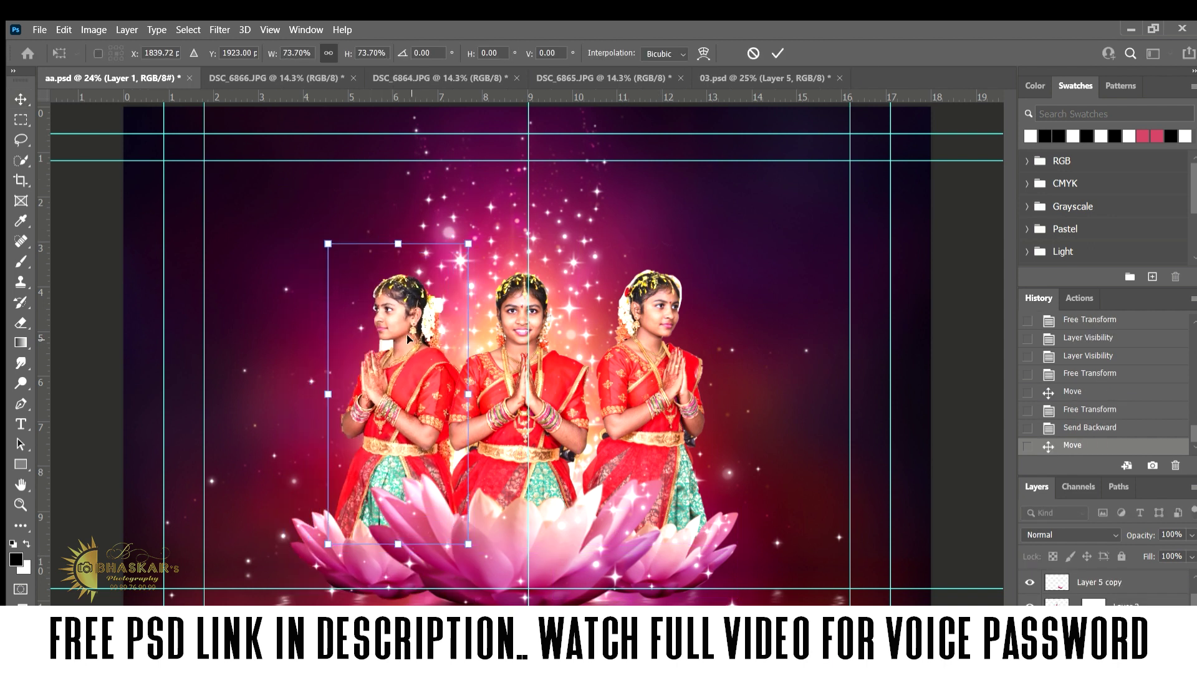
key("Return")
key("shift+Left")
key("shift+Left")
key("shift+Left")
key("ctrl+s")
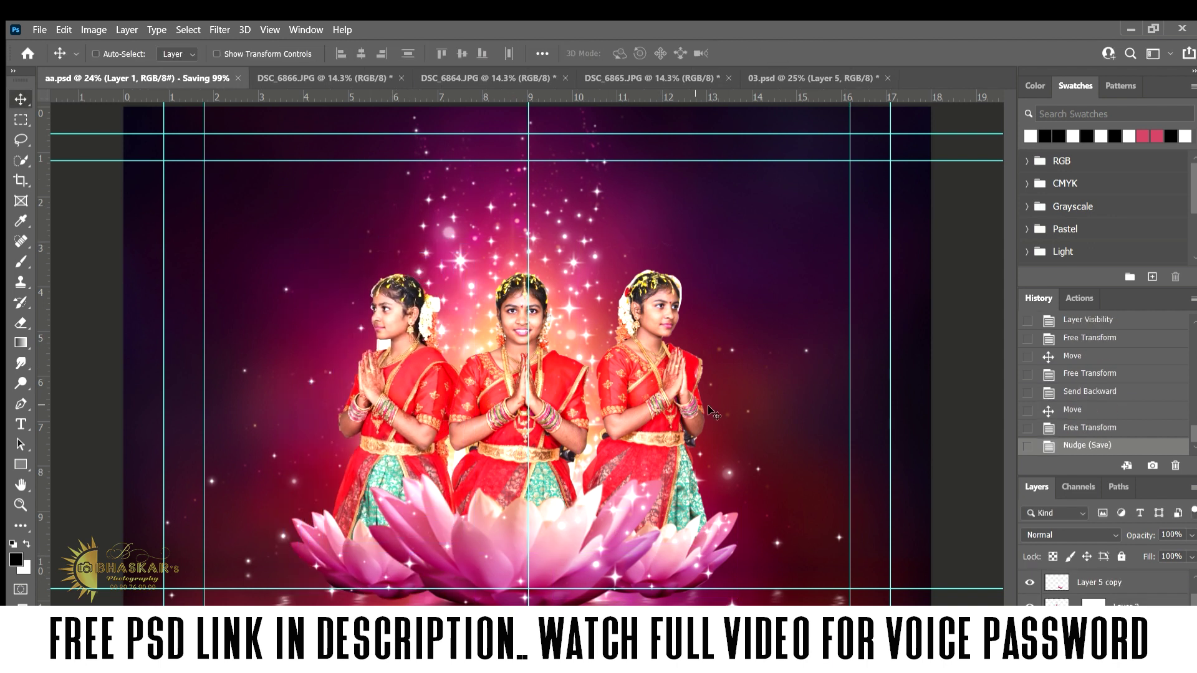
left_click(349, 554, "ctrl")
key("ctrl+j")
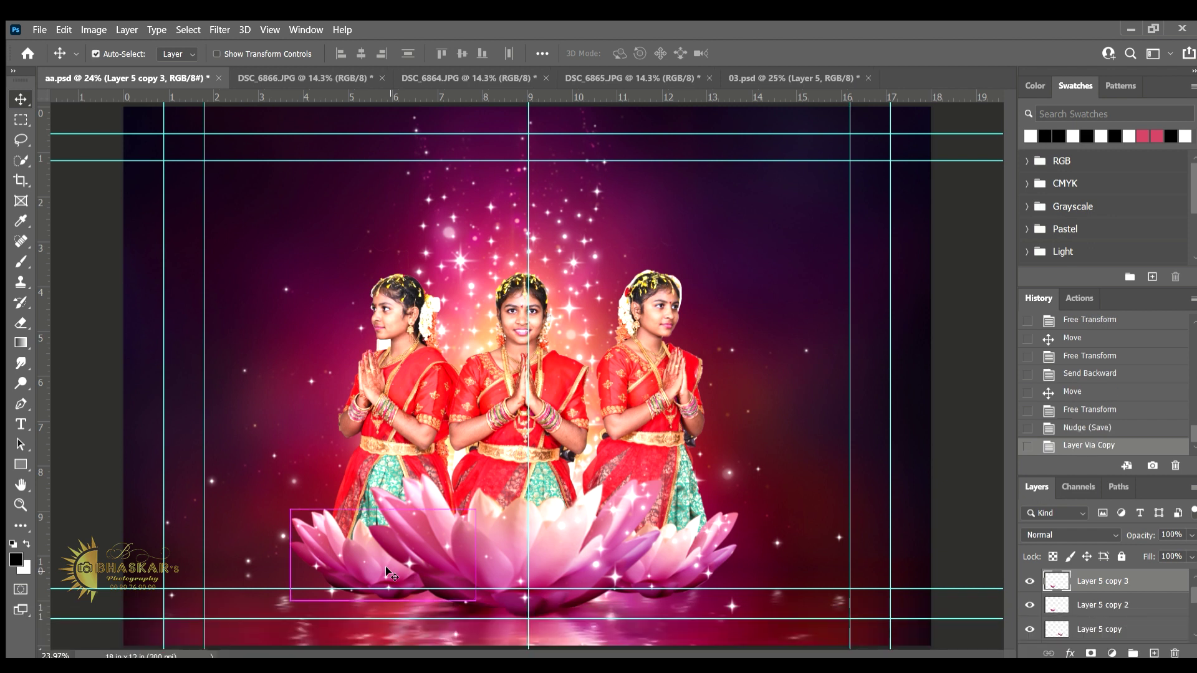
Flip the left lotus copy into a reflection at vertical position 3420, behind it at 40% opacity.
key("ctrl+t")
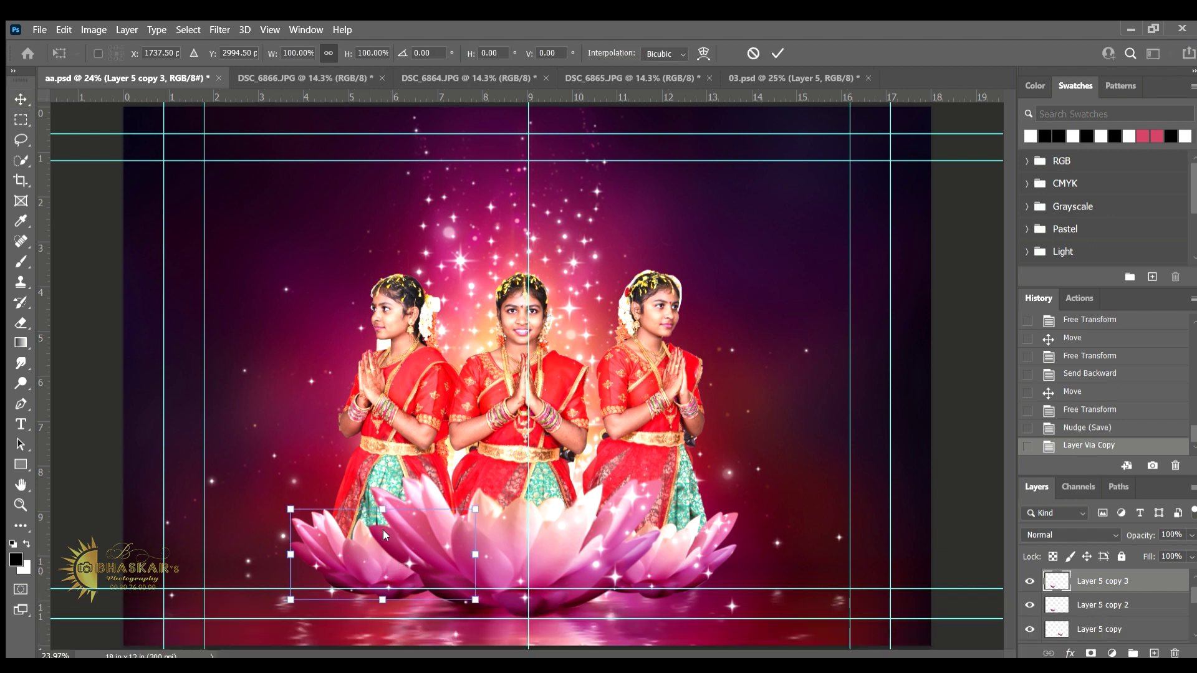
right_click(387, 540)
left_click(386, 544)
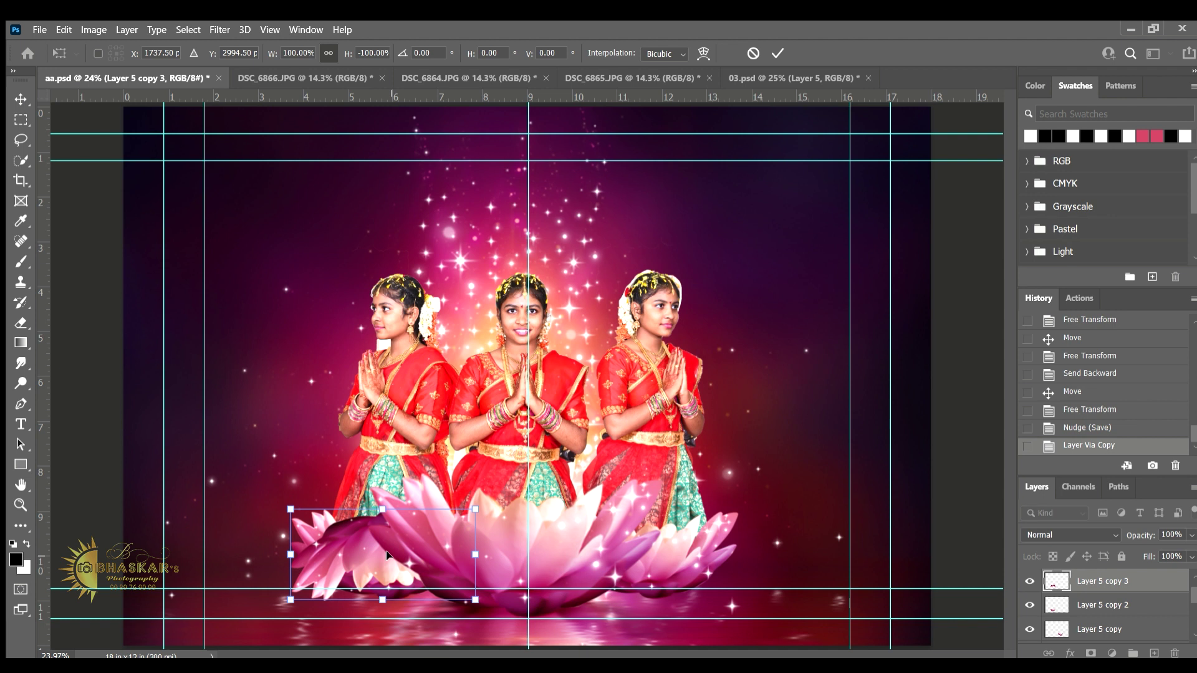
left_click_drag(364, 548, 363, 614)
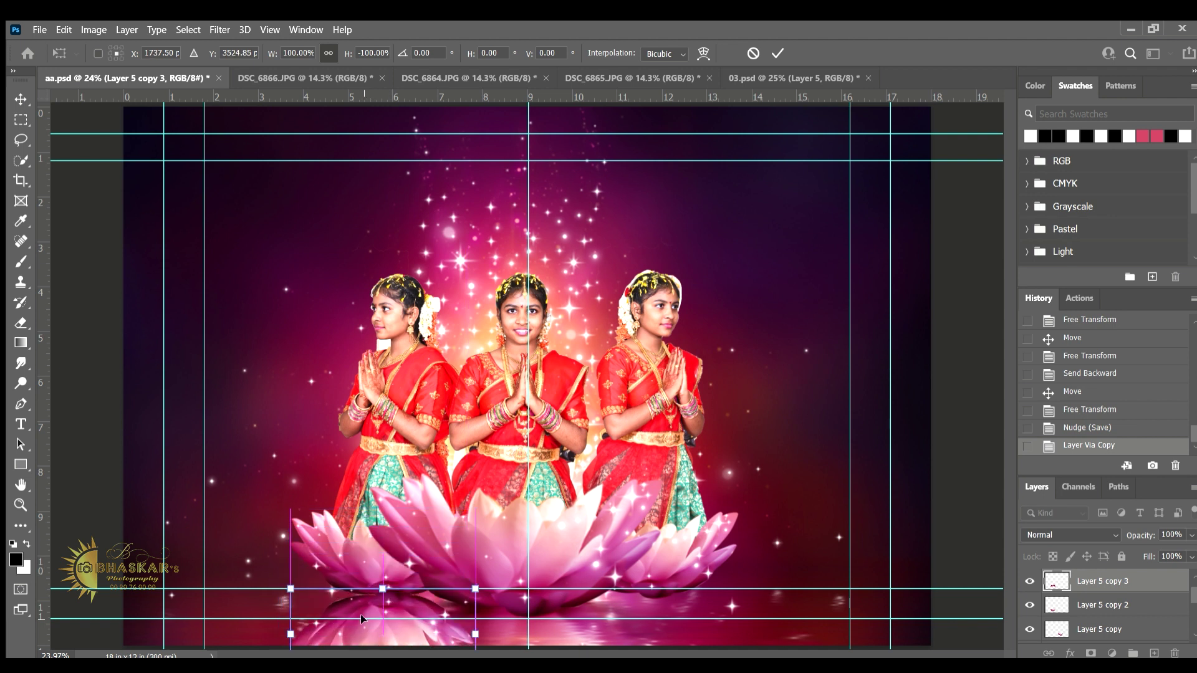
double_click(237, 52)
type("3420")
key("Tab")
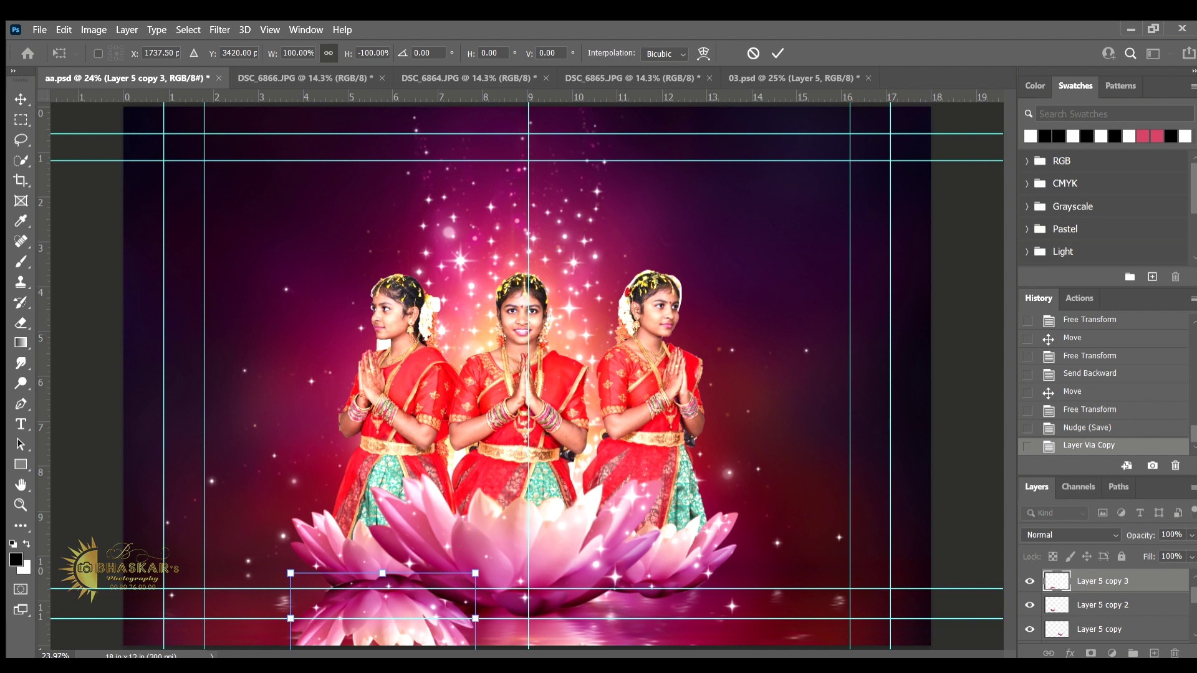
key("Return")
key("ctrl+bracketleft")
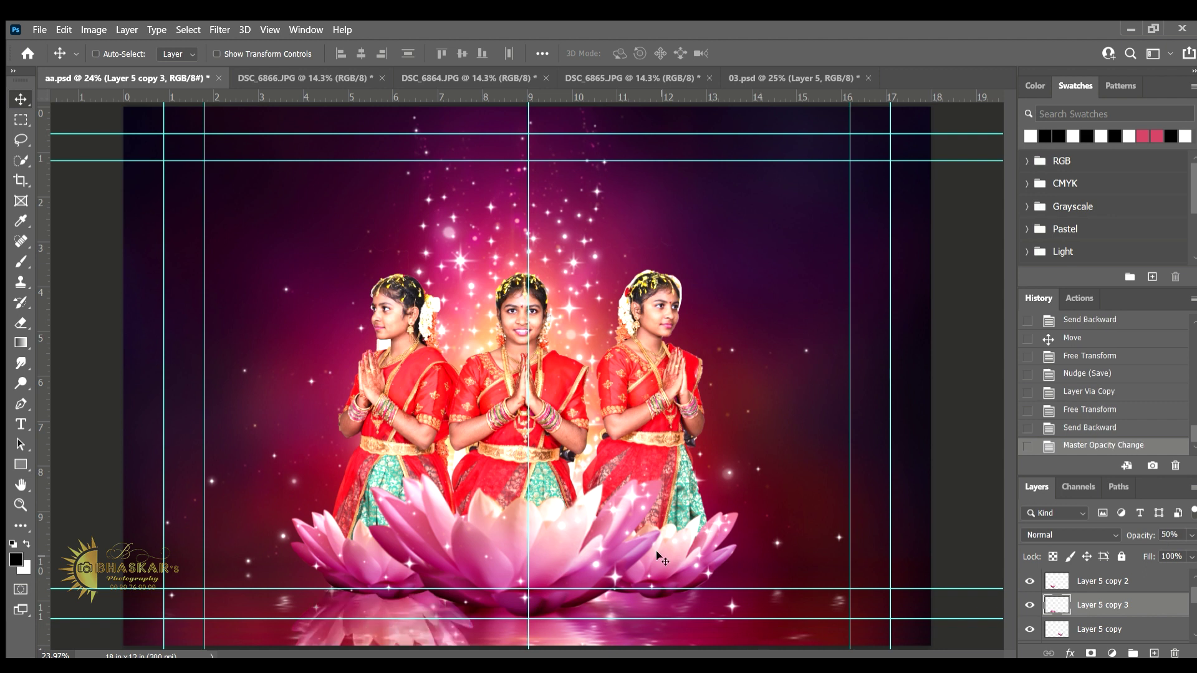
key("4")
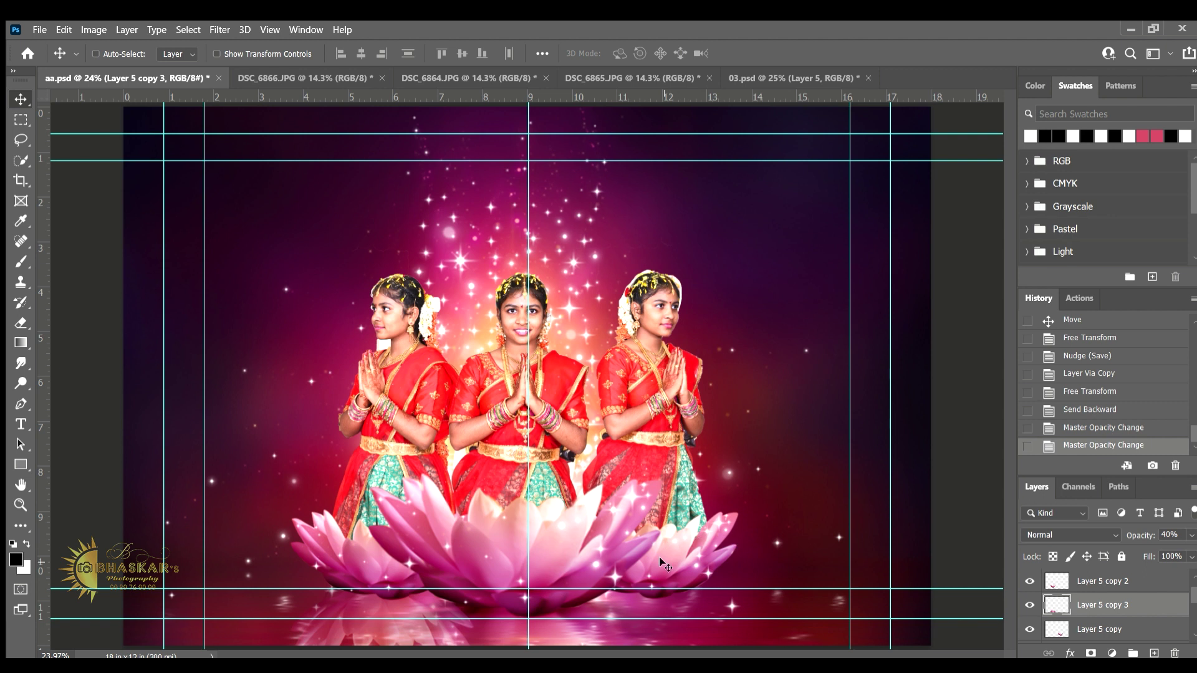
Make a flipped reflection of the right lotus below it, sent behind at 40% opacity.
key("alt+bracketleft")
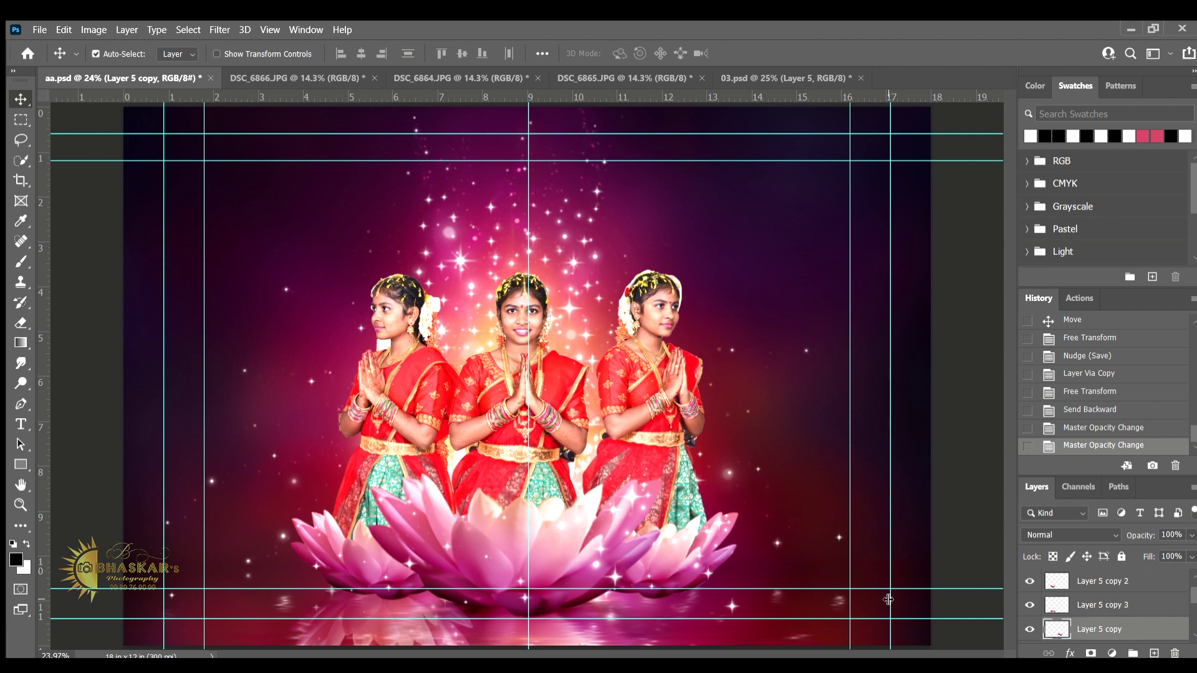
key("ctrl+j")
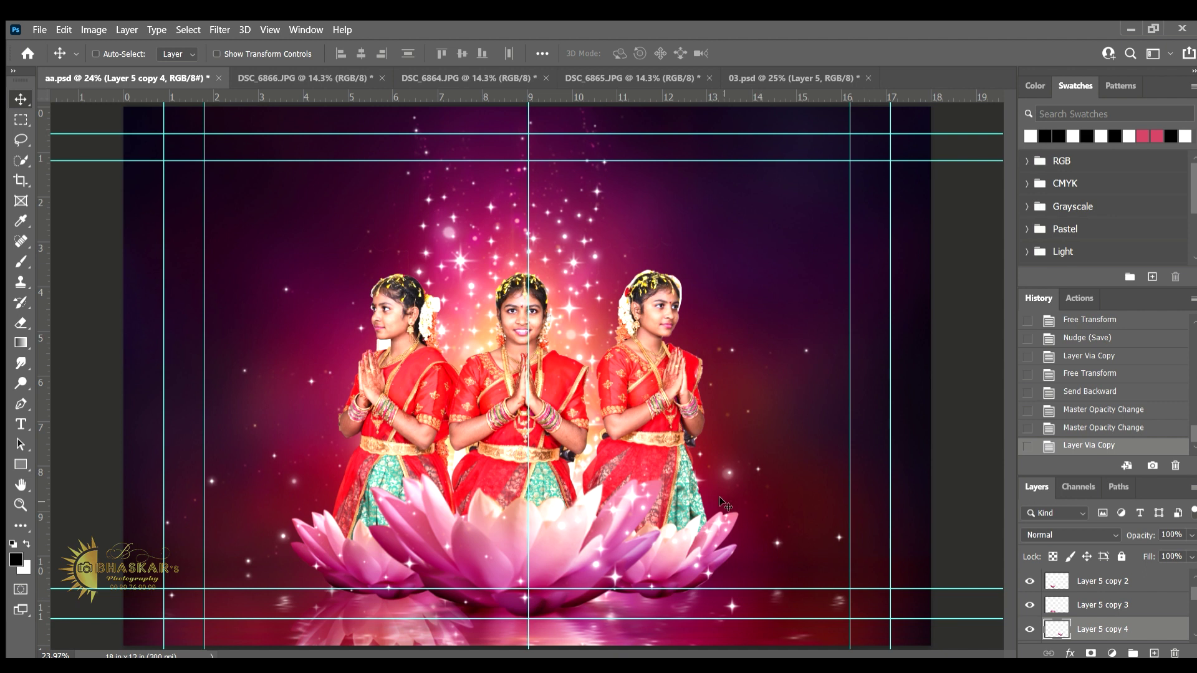
key("ctrl+t")
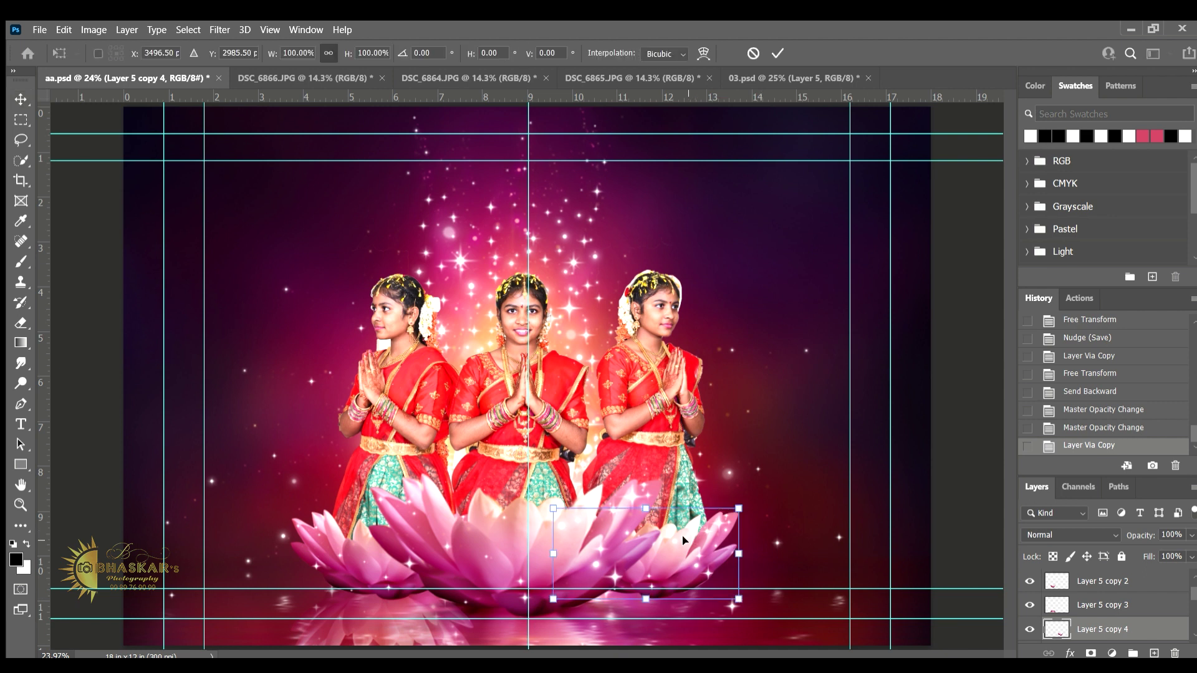
right_click(717, 526)
left_click(697, 540)
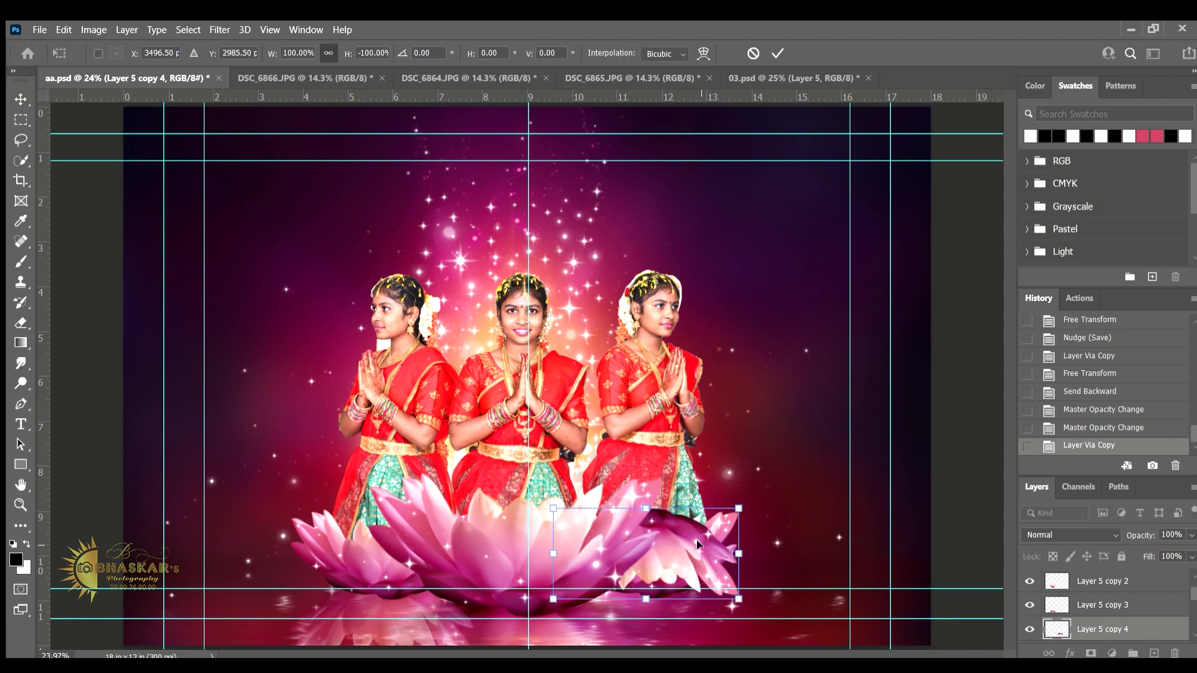
left_click_drag(686, 546, 686, 617)
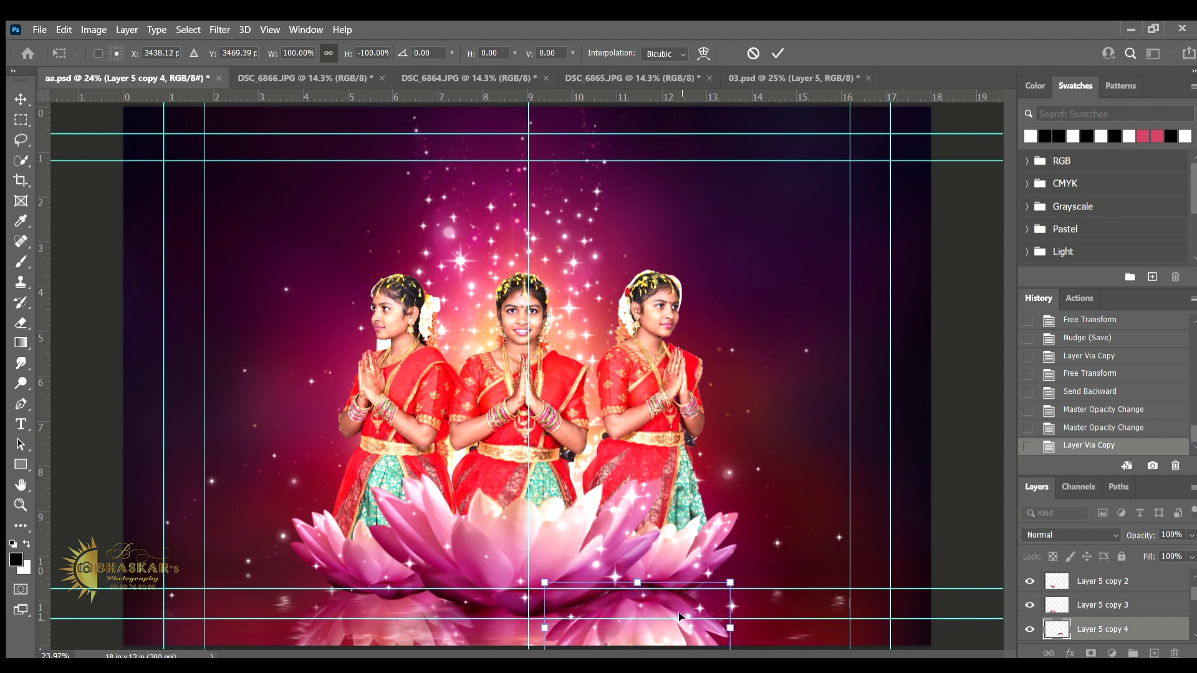
key("Return")
key("ctrl+bracketleft")
key("4")
Add a centre lotus copy sent two layers back at 40% opacity in Overlay blend.
key("ctrl+j")
key("ctrl+t")
key("Return")
key("ctrl+bracketleft")
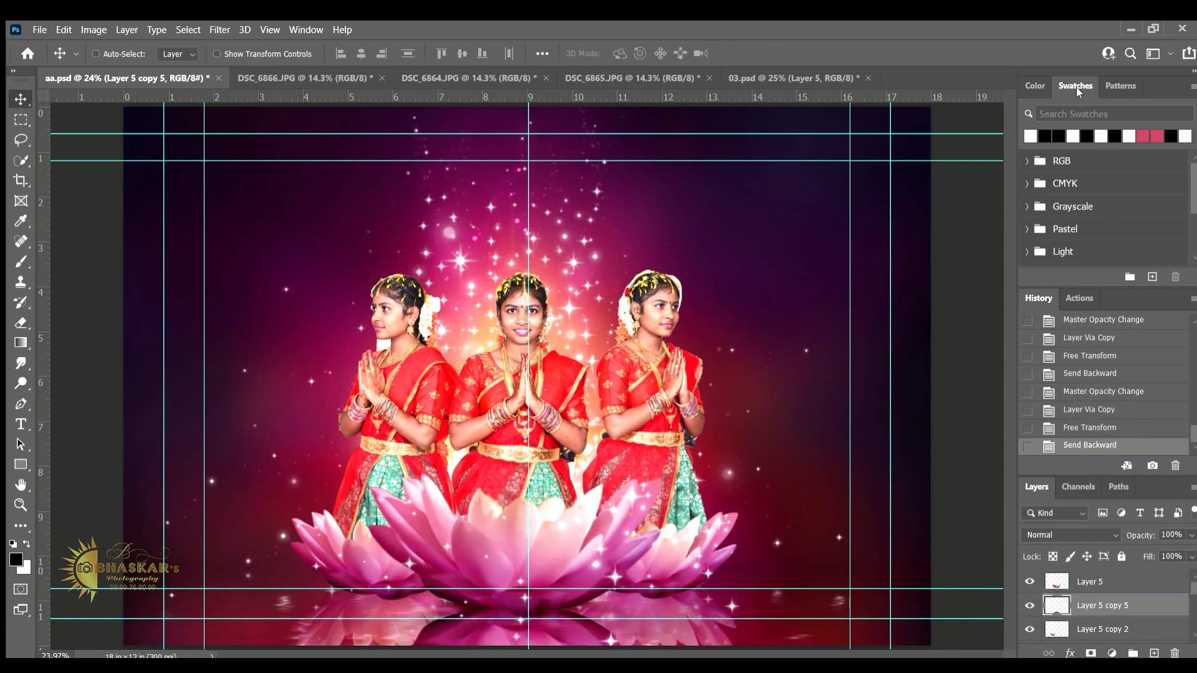
key("ctrl+bracketleft")
key("4")
key("shift+plus")
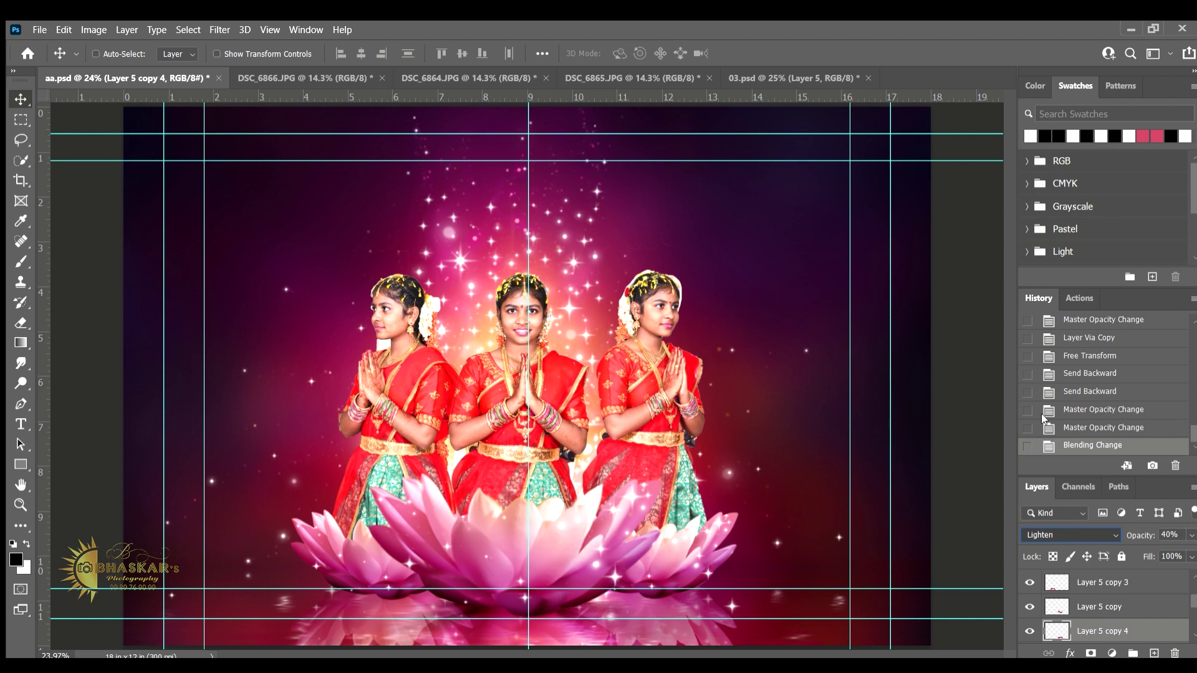
key("shift+plus")
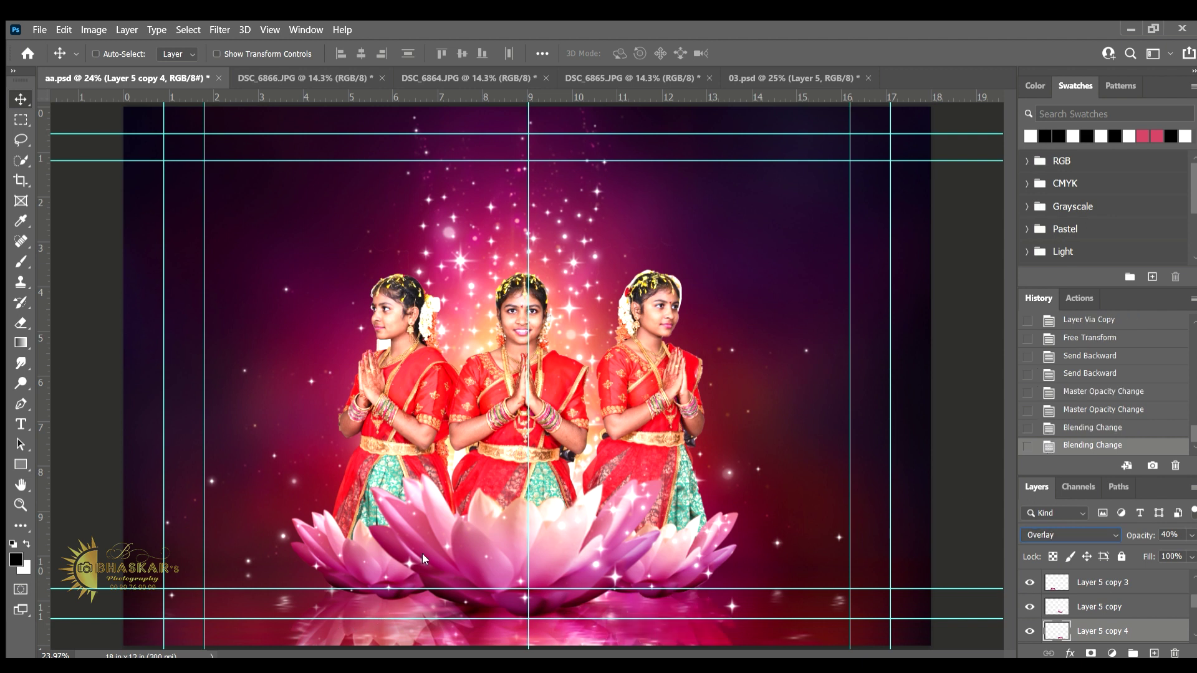
Set the left reflection layer's blend mode to Overlay and save the composite.
key("alt+bracketright")
key("alt+bracketright")
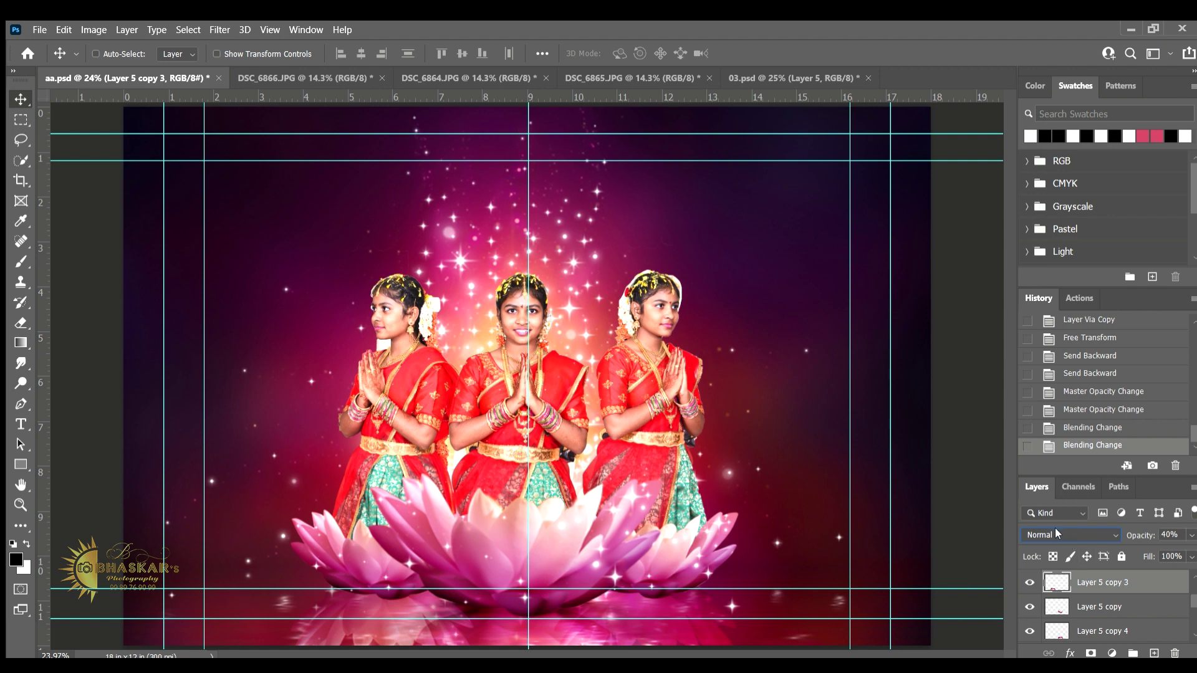
key("shift+plus")
key("shift+plus")
key("shift+plus")
key("shift+minus")
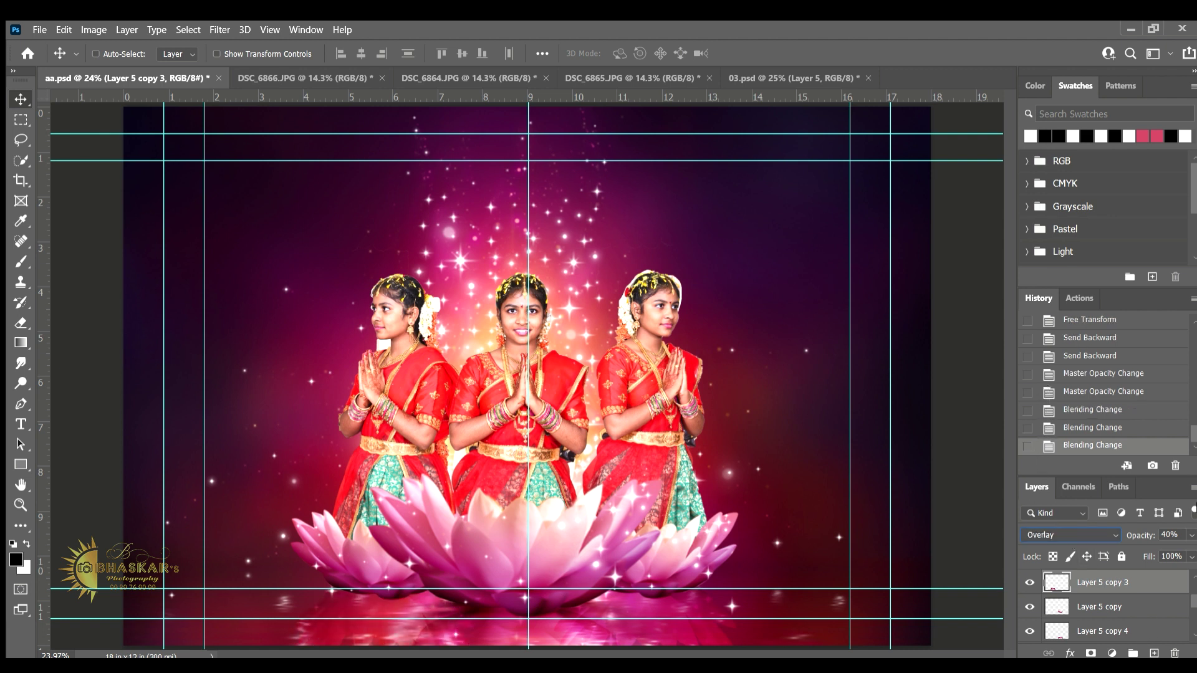
key("ctrl+s")
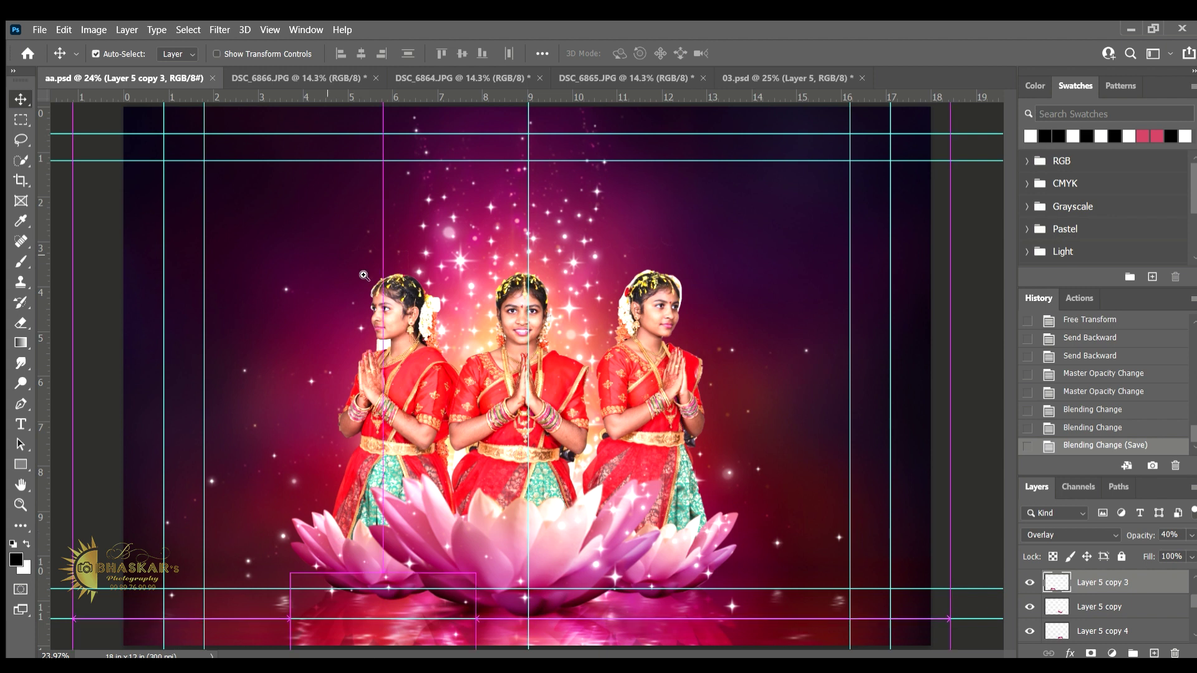
Zoom in on the top of the girl's hair and ready the Pen tool on her layer.
left_click_drag(327, 240, 473, 409)
mouse_move(695, 561)
left_mouse_down()
mouse_move(104, 332)
mouse_move(196, 278)
left_mouse_up()
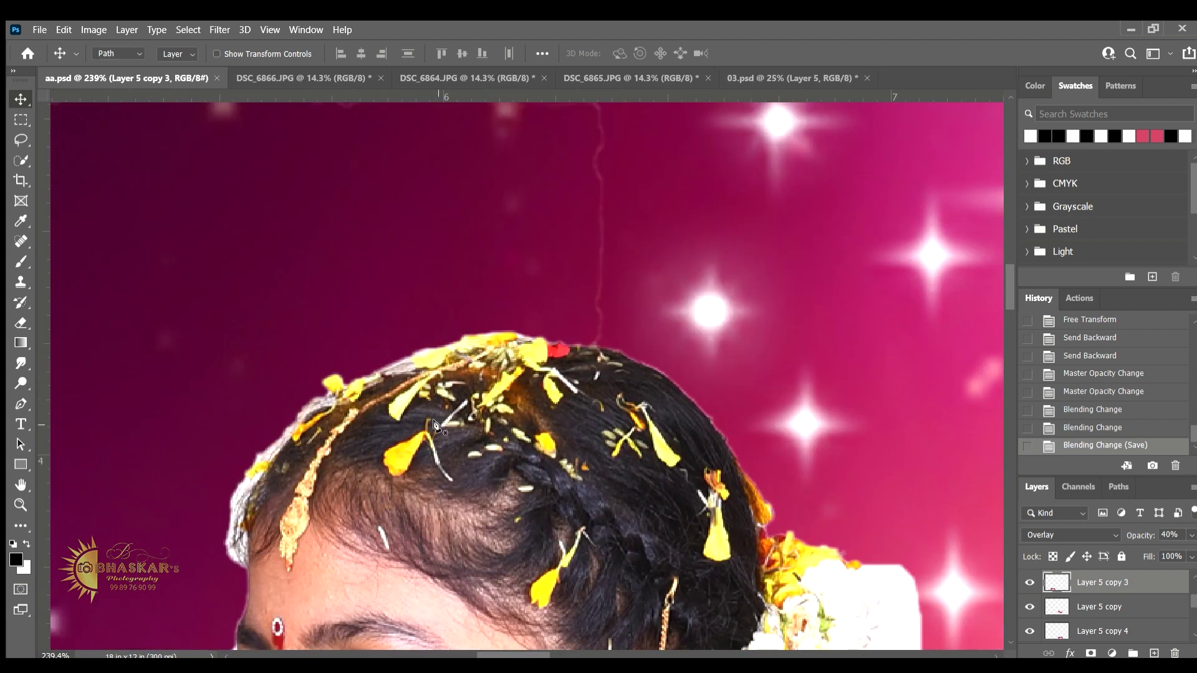
key("p")
key("alt+comma")
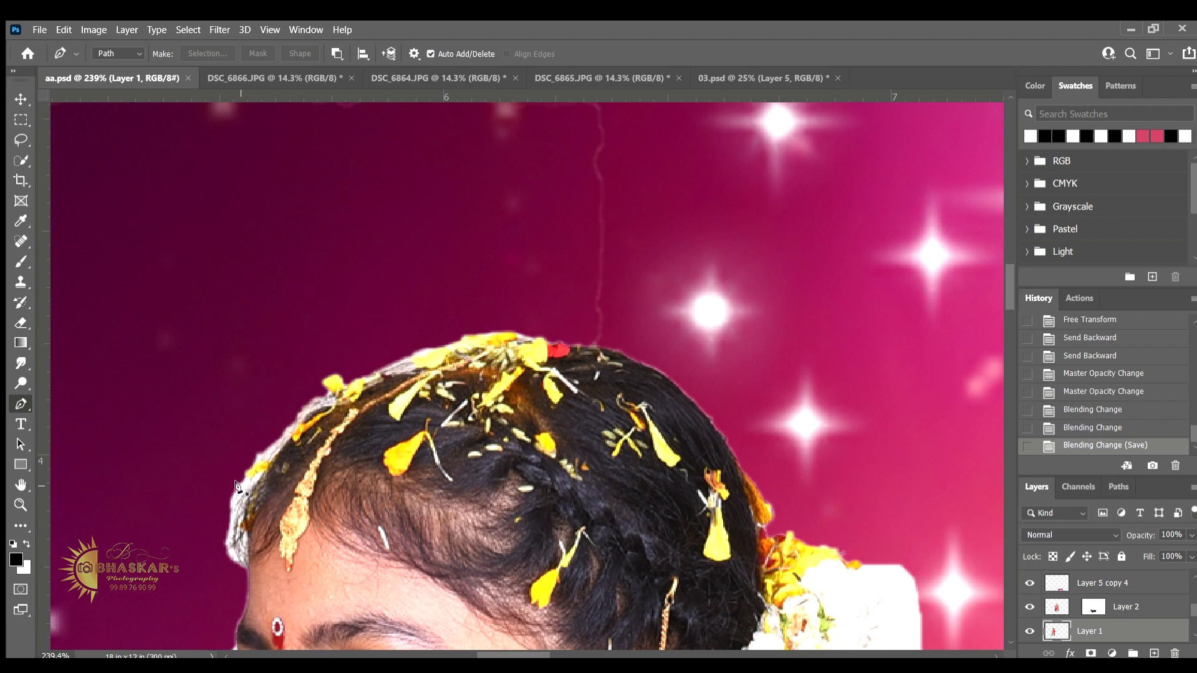
Trace a path of anchor points and curves along the top of the hair outline.
left_click(240, 485)
left_click(267, 455)
left_click(302, 411)
left_click_drag(371, 372, 388, 368)
left_click(429, 350)
left_click(505, 333)
left_click(544, 340)
left_click_drag(569, 347, 578, 349)
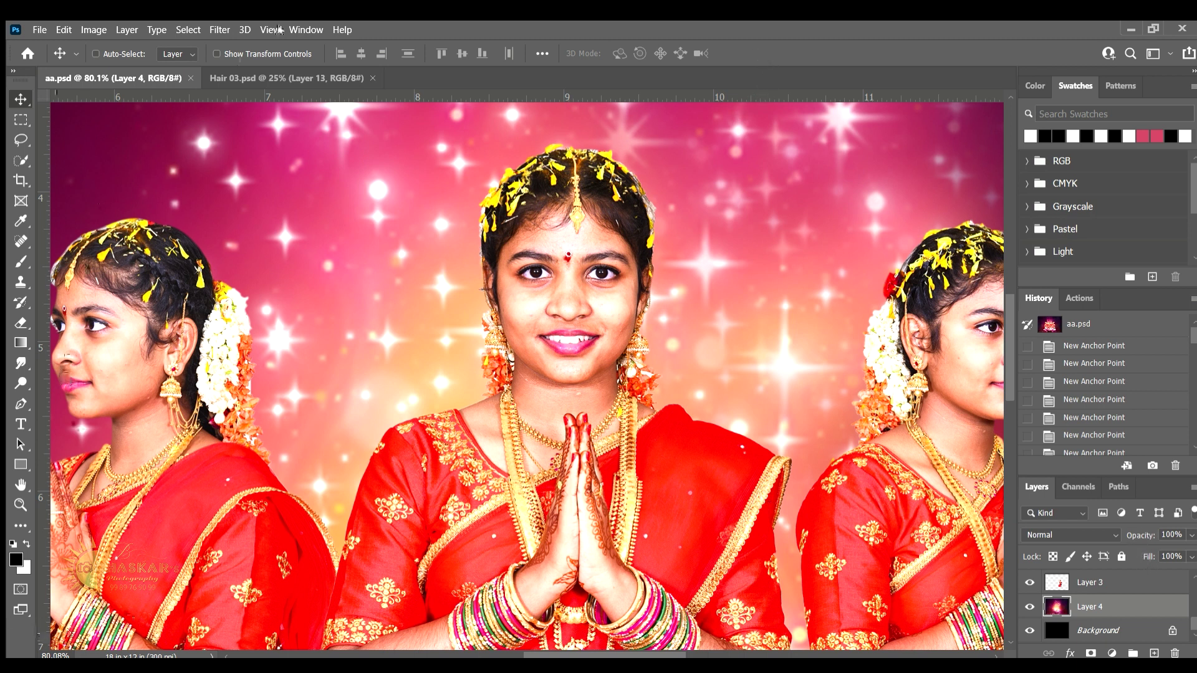
Drag the hair-strand layer from Hair 03 into aa.psd and transform it over the centre girl's head.
left_click(251, 76)
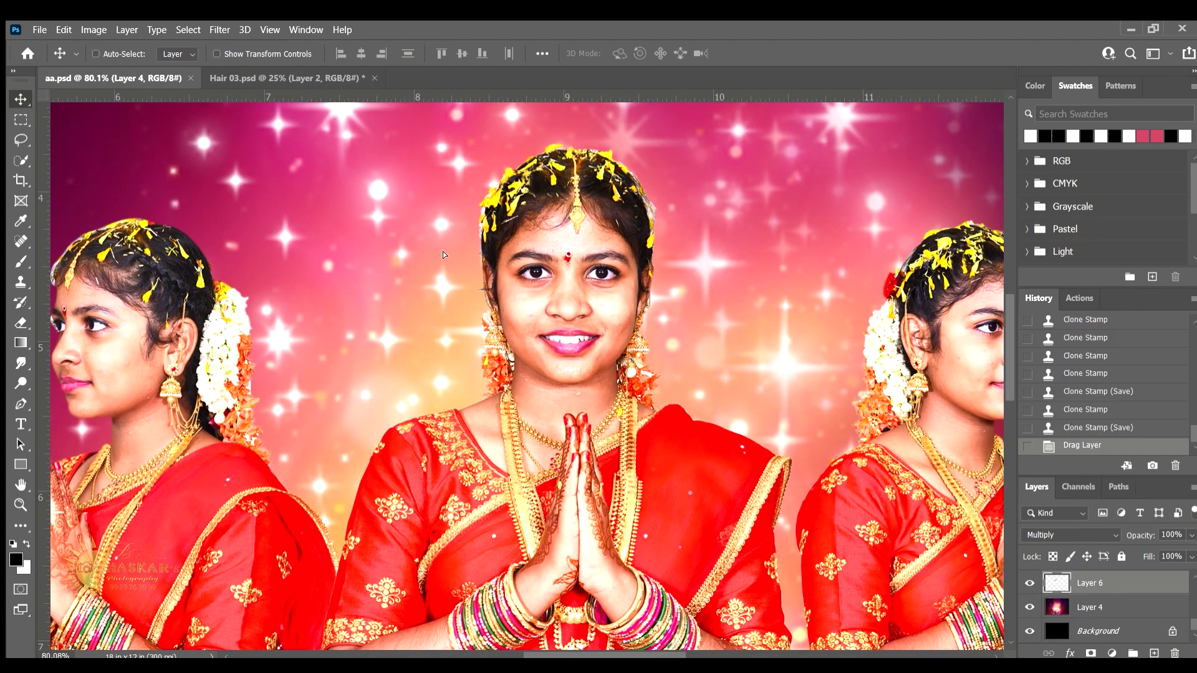
mouse_move(488, 187)
left_mouse_down()
mouse_move(414, 219)
mouse_move(529, 279)
left_mouse_up()
key("ctrl+t")
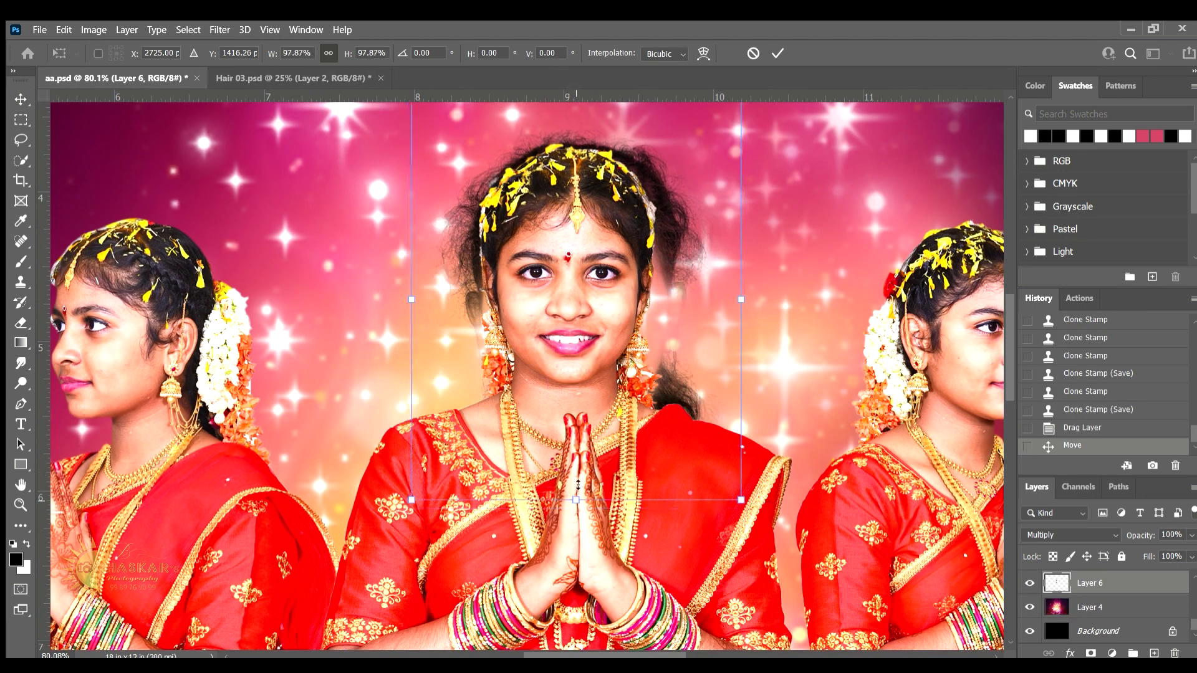
key("Return")
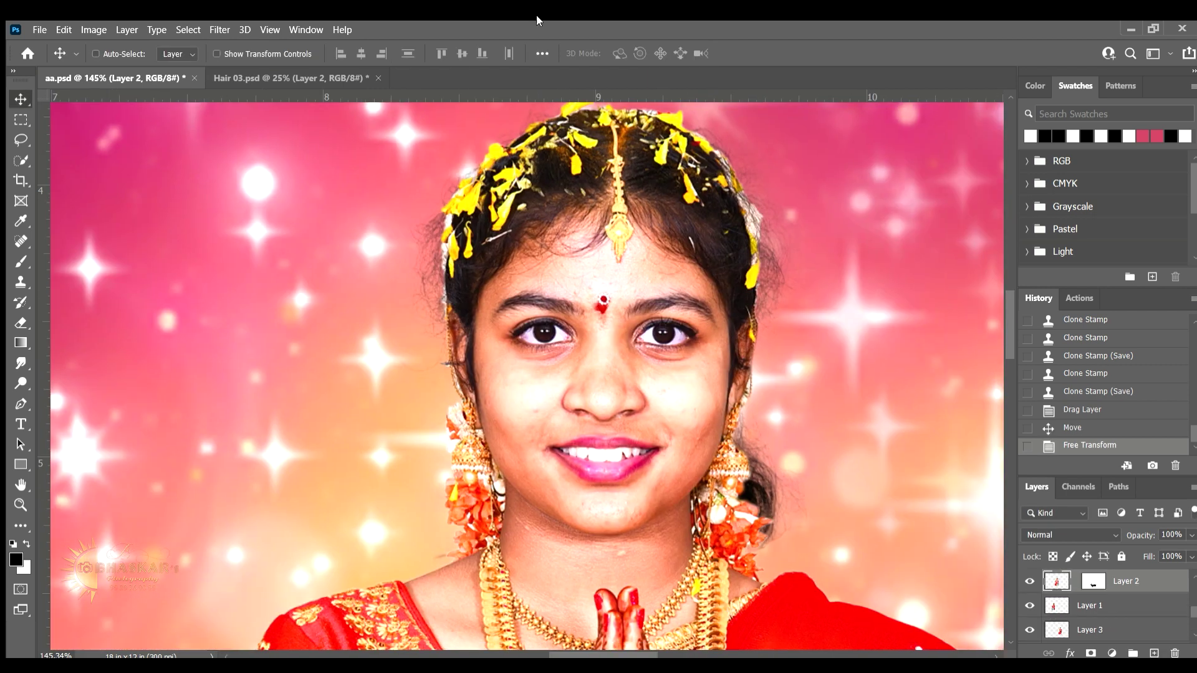
Paint black on the mask with a fine brush to hide the white fringe along the hairline.
key("b")
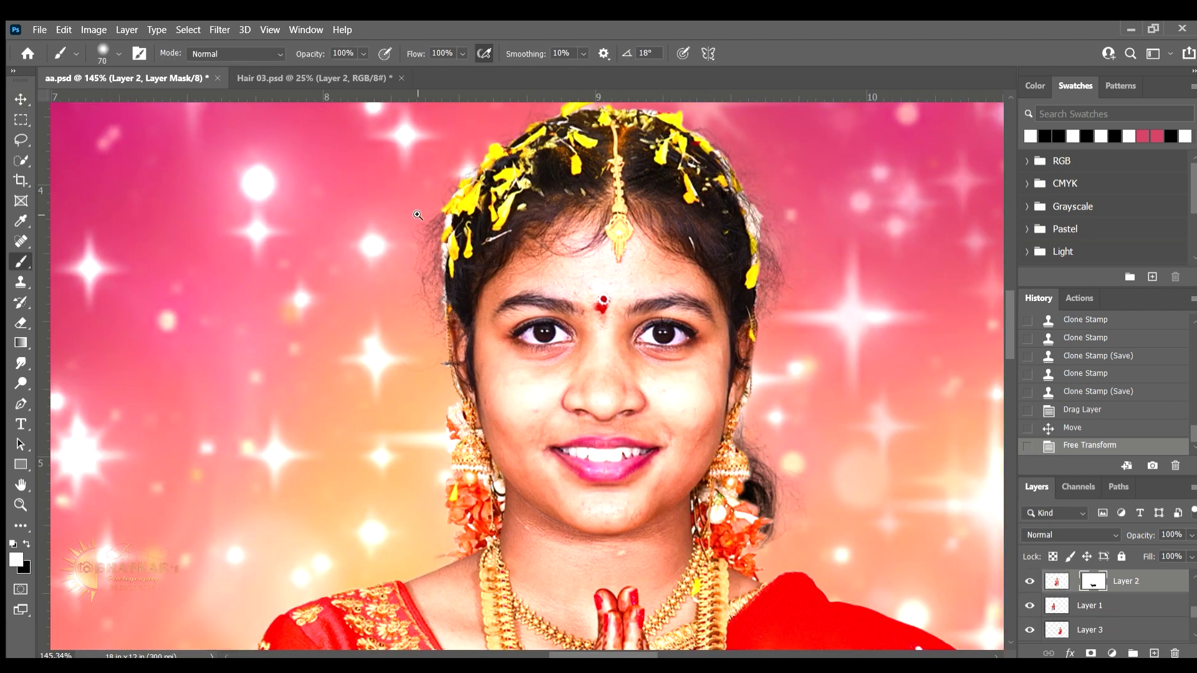
left_click_drag(418, 215, 548, 370)
key("bracketleft")
key("bracketleft")
key("bracketleft")
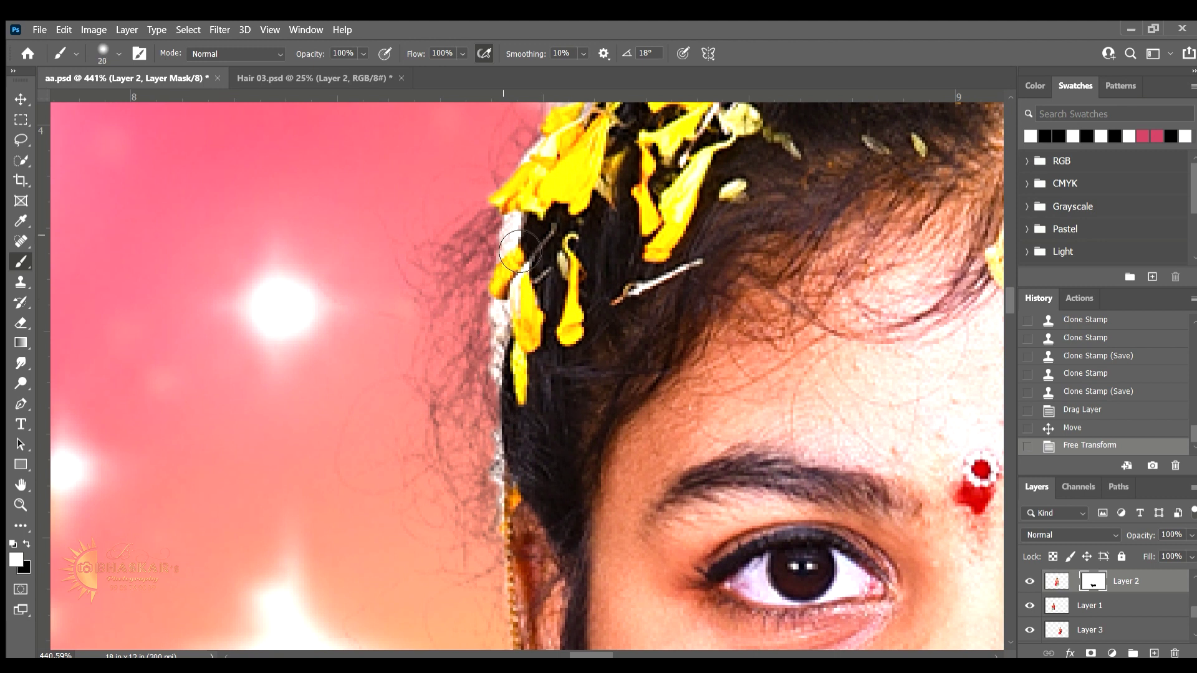
key("x")
mouse_move(521, 249)
left_mouse_down()
mouse_move(515, 218)
mouse_move(509, 247)
left_mouse_up()
left_click_drag(485, 299, 507, 490)
Undo the last two mask strokes and bring the right side of the hair into view.
key("ctrl+z")
key("ctrl+z")
key("ctrl+z")
key("ctrl+z")
key("ctrl+z")
key("ctrl+z")
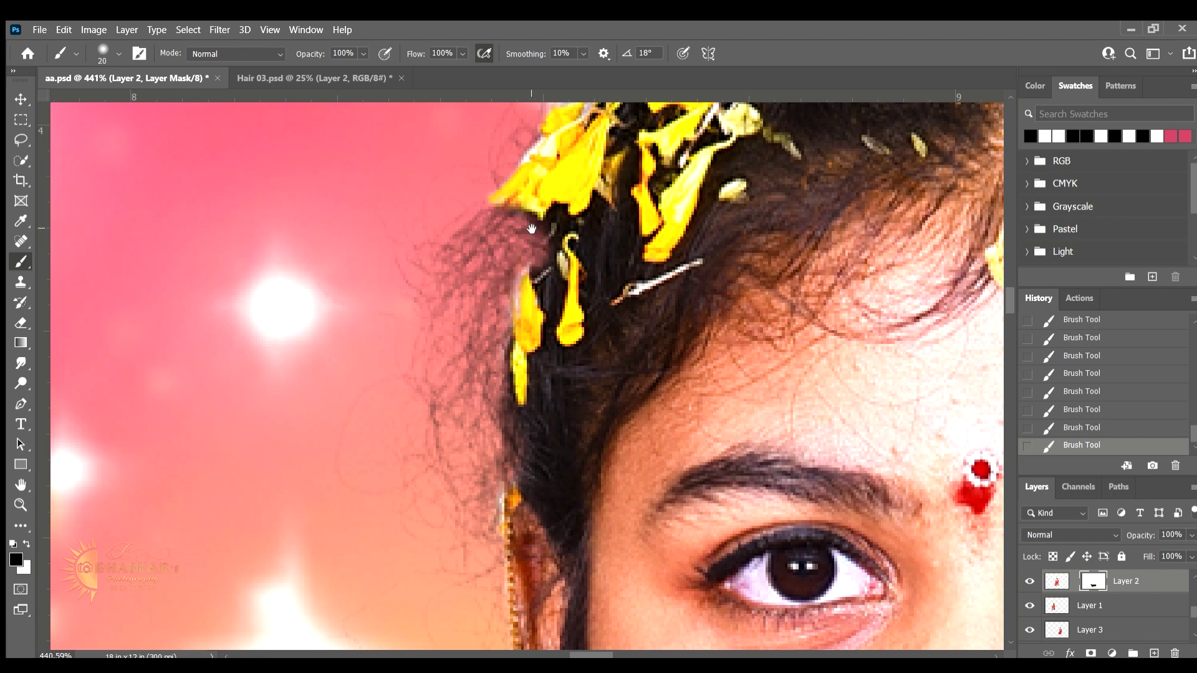
key("ctrl+z")
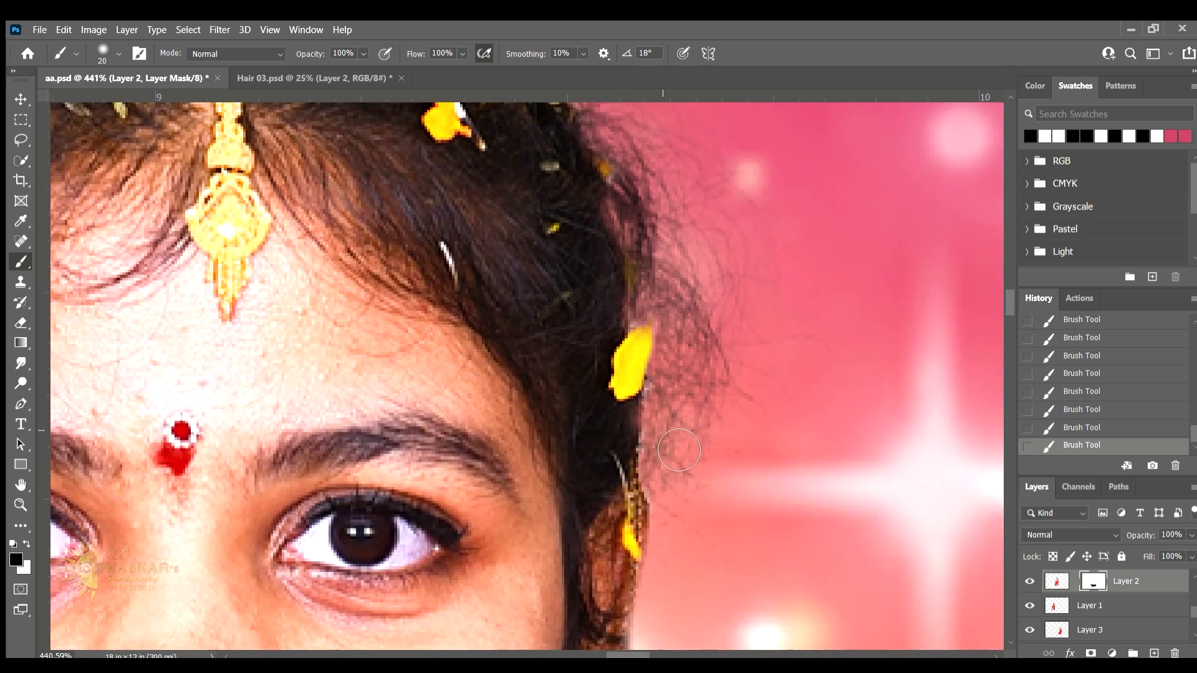
left_click_drag(589, 488, 657, 222)
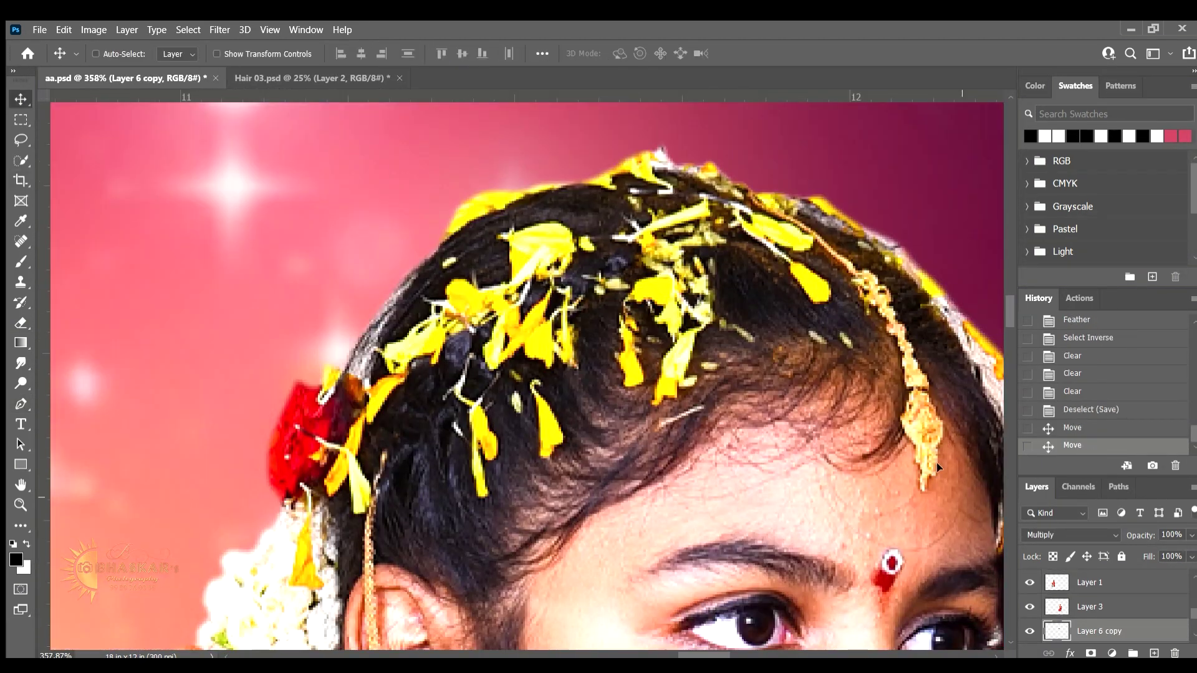
Align the copied hair strands on the right girl at 48% opacity, restore 100%, and reshape them.
scroll(937, 463, "down", 3)
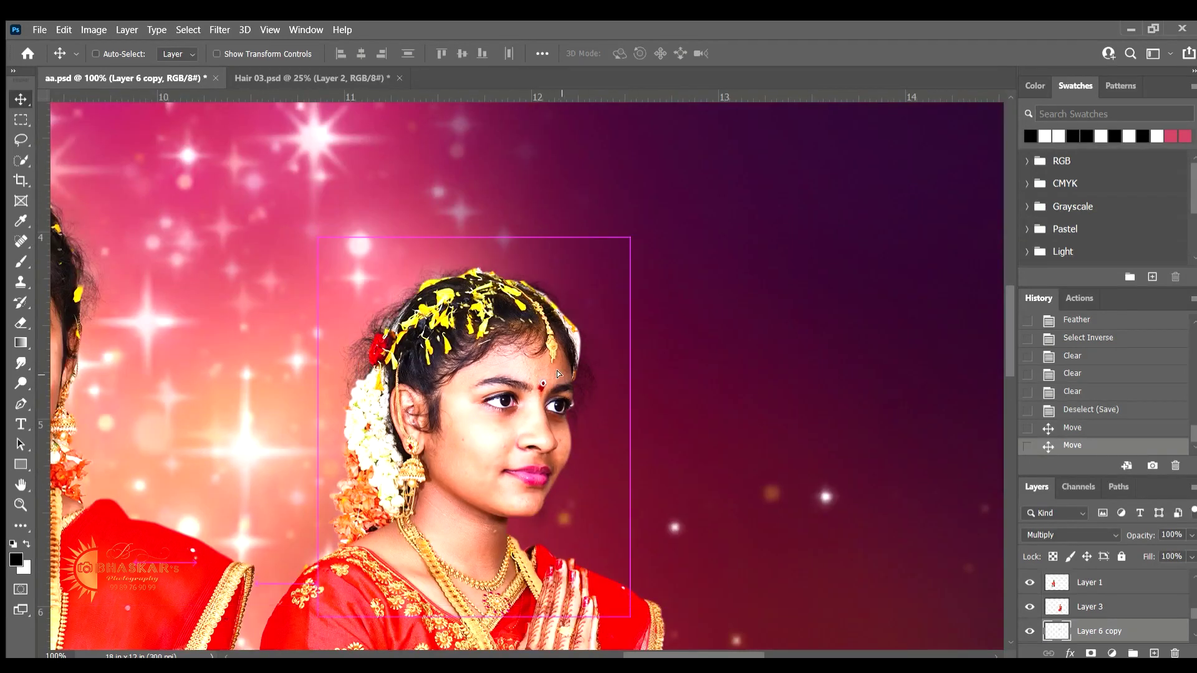
scroll(557, 373, "up", 4)
key("4")
key("8")
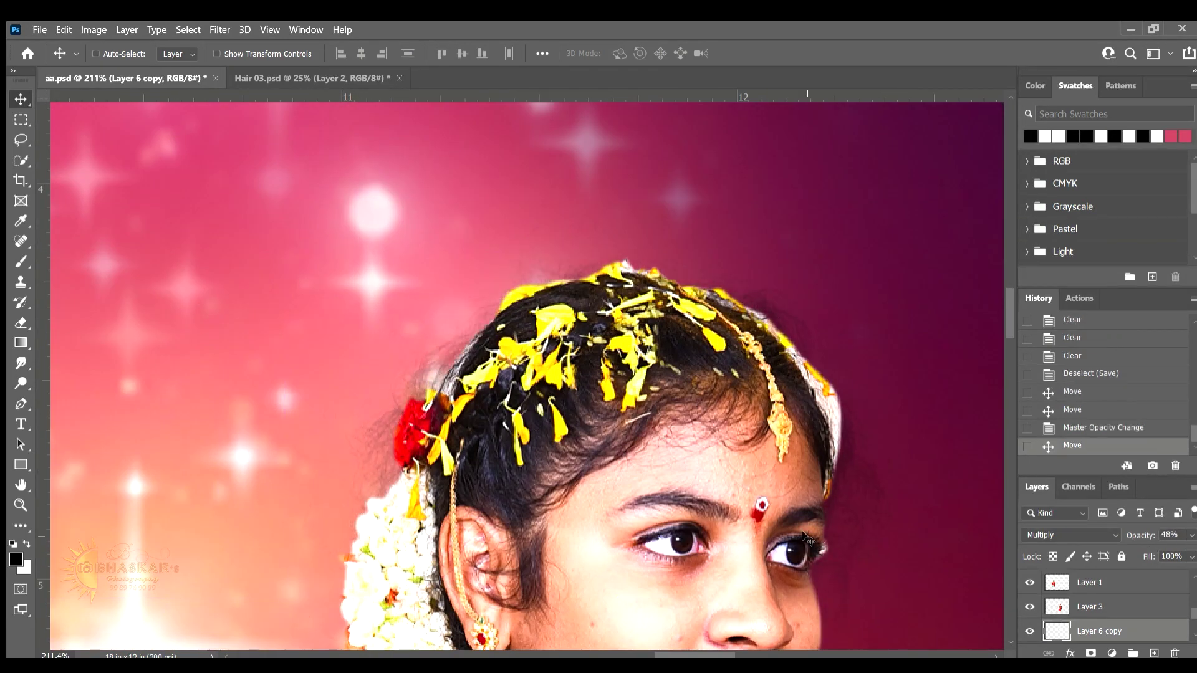
key("0")
left_click(1029, 630)
key("ctrl+t")
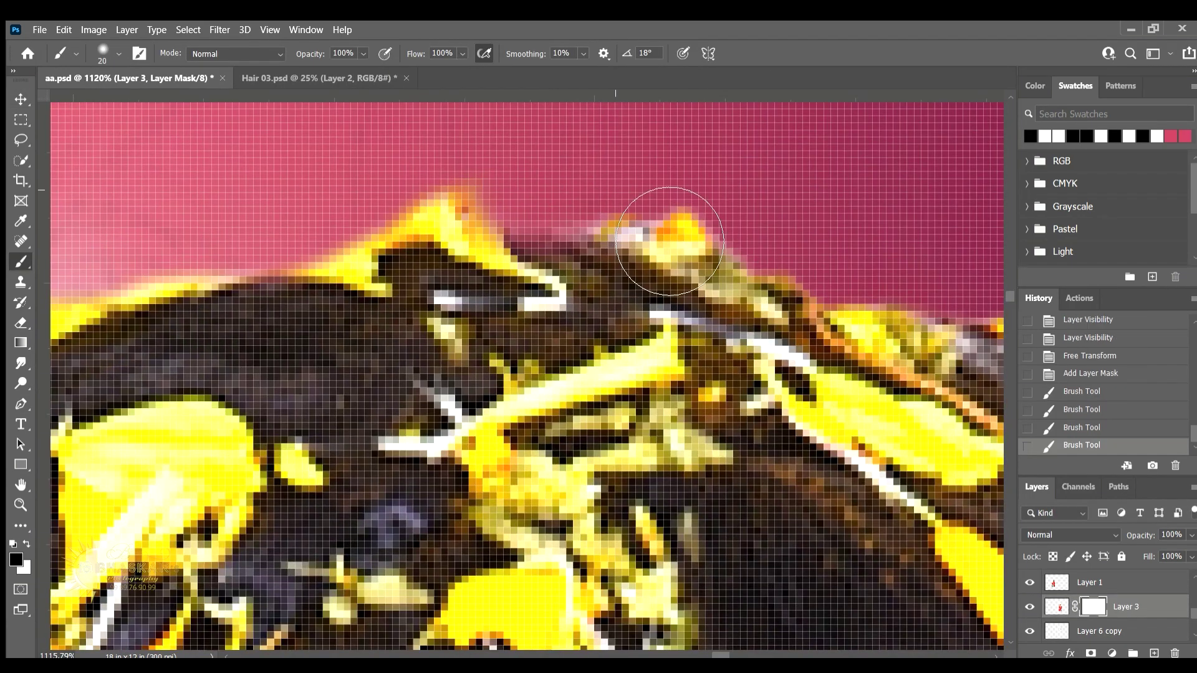
left_click_drag(593, 213, 788, 497)
left_click_drag(812, 449, 712, 248)
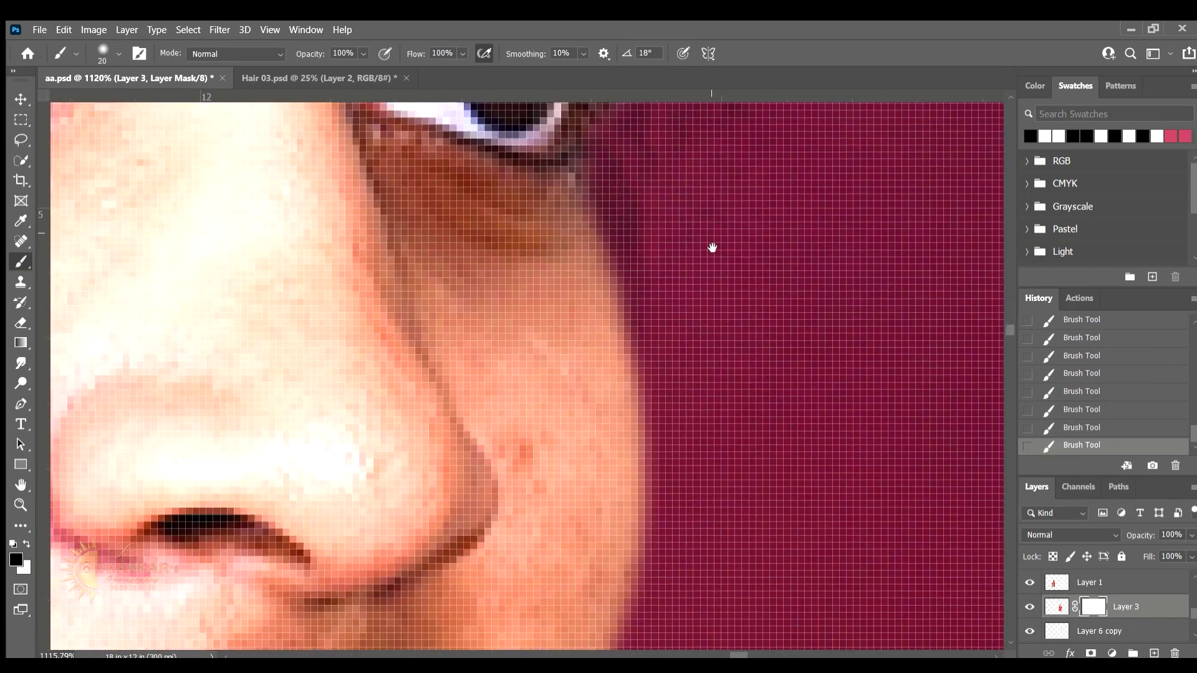
scroll(708, 494, "up", 5)
scroll(701, 414, "up", 5)
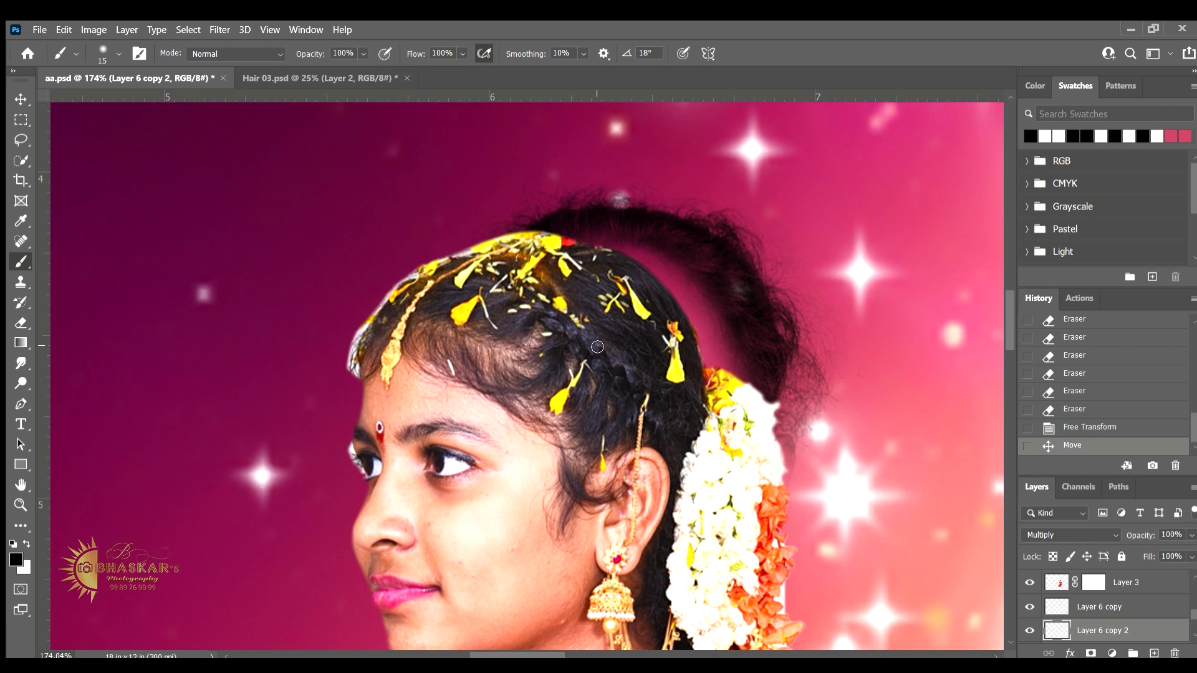
Move the hair-strand copy onto the left girl and warp it around her head.
key("v")
left_click_drag(597, 347, 529, 350)
key("ctrl+t")
left_click_drag(735, 327, 347, 496)
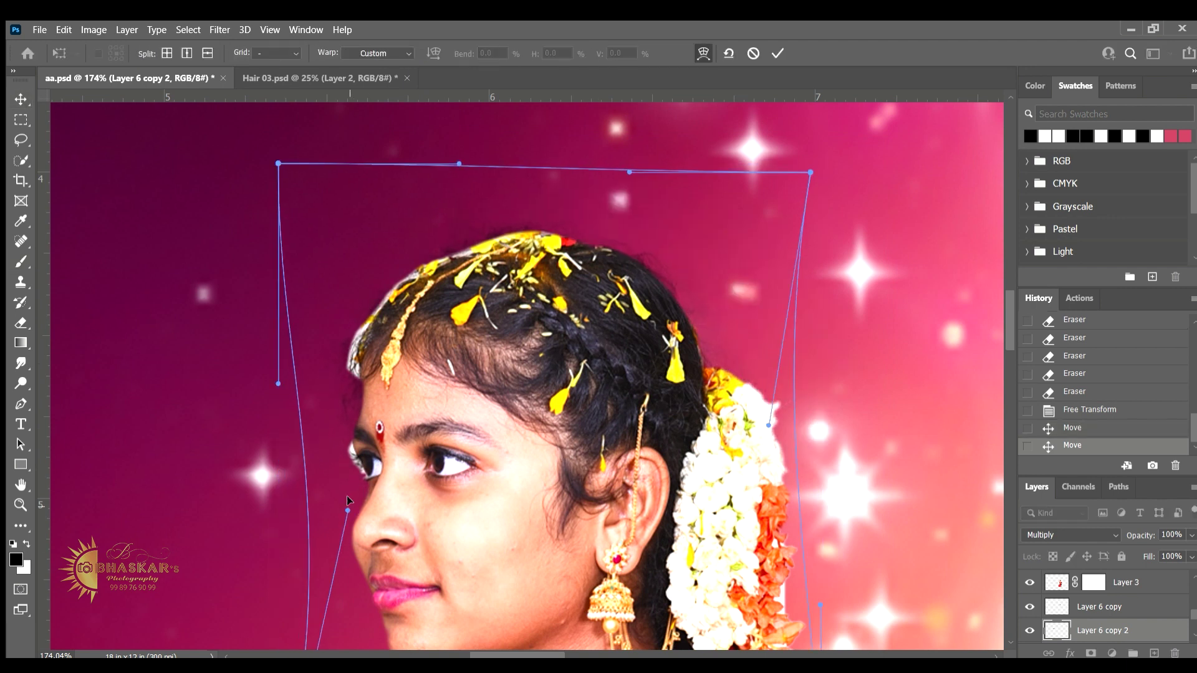
key("Return")
Mask the top girl layer, paint away the rough hair edge, and save.
key("ctrl+shift+alt+e")
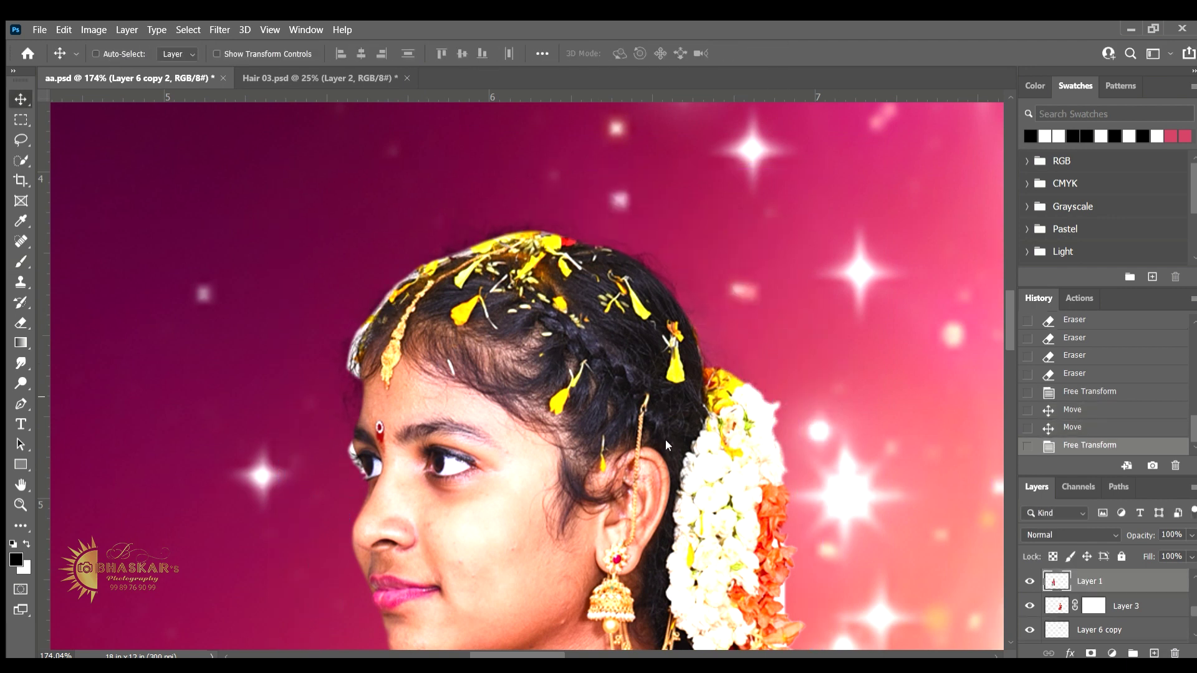
left_click(1091, 653)
key("b")
scroll(389, 277, "up", 5)
mouse_move(437, 293)
left_mouse_down()
mouse_move(286, 551)
mouse_move(336, 455)
mouse_move(620, 197)
mouse_move(406, 269)
mouse_move(401, 226)
mouse_move(657, 567)
left_mouse_up()
key("ctrl+s")
left_click(1030, 581)
left_click(1104, 630)
Erase stray hair spill beside the chin, over the shoulder and near the hair top.
key("e")
scroll(489, 513, "down", 5)
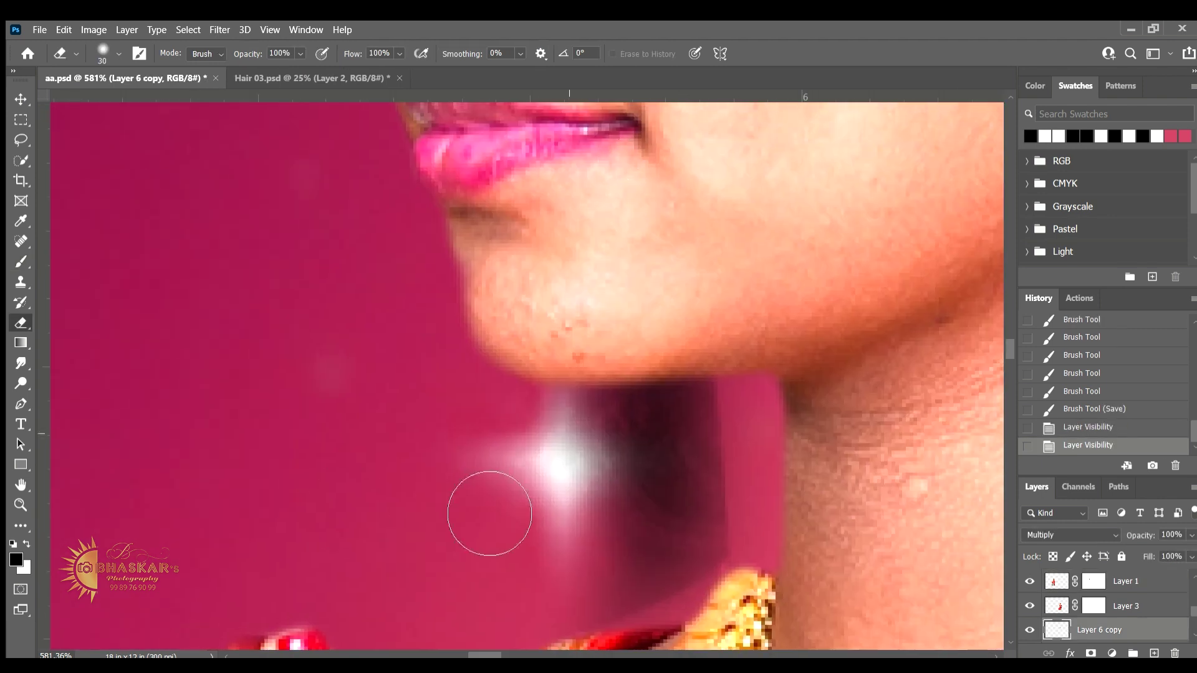
left_click(489, 514)
key("ctrl+j")
scroll(617, 465, "down", 5)
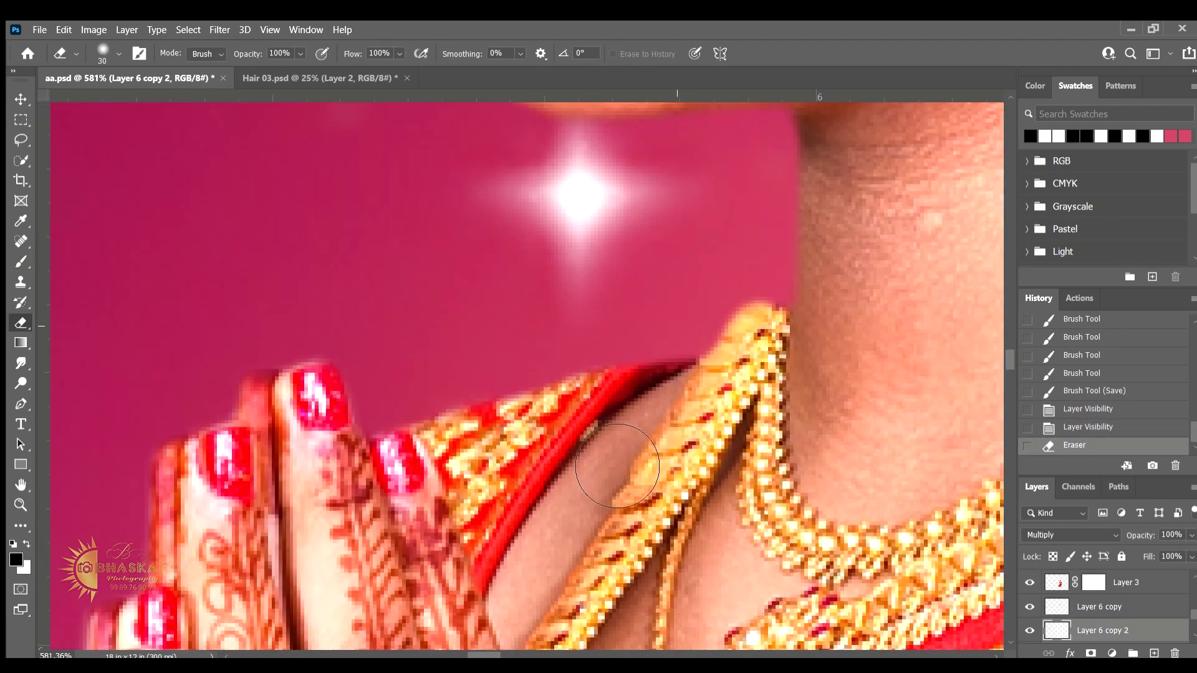
left_click(617, 466)
scroll(618, 466, "up", 10)
left_click(494, 375)
scroll(494, 374, "up", 5)
left_click(315, 288)
scroll(591, 179, "up", 5)
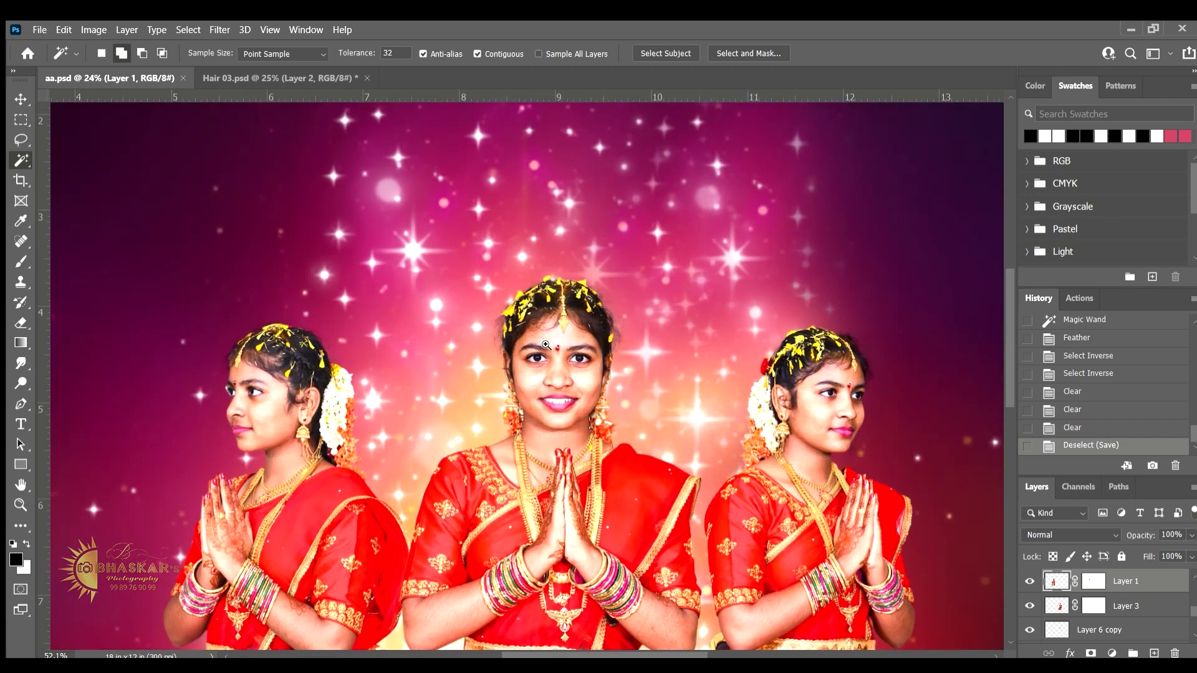
Zoom in on the middle girl's face and spot-heal blemishes above the bindi.
mouse_move(503, 265)
left_mouse_down()
mouse_move(634, 470)
mouse_move(617, 432)
left_mouse_up()
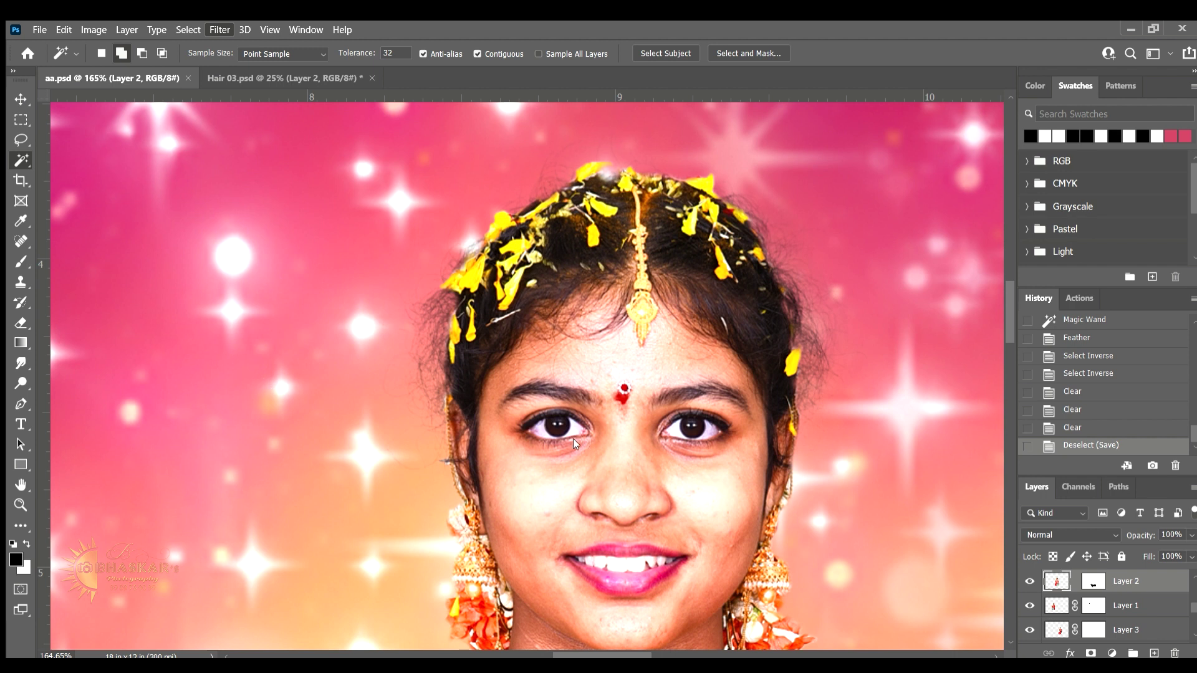
mouse_move(583, 388)
left_mouse_down()
mouse_move(643, 463)
mouse_move(469, 517)
left_mouse_up()
key("j")
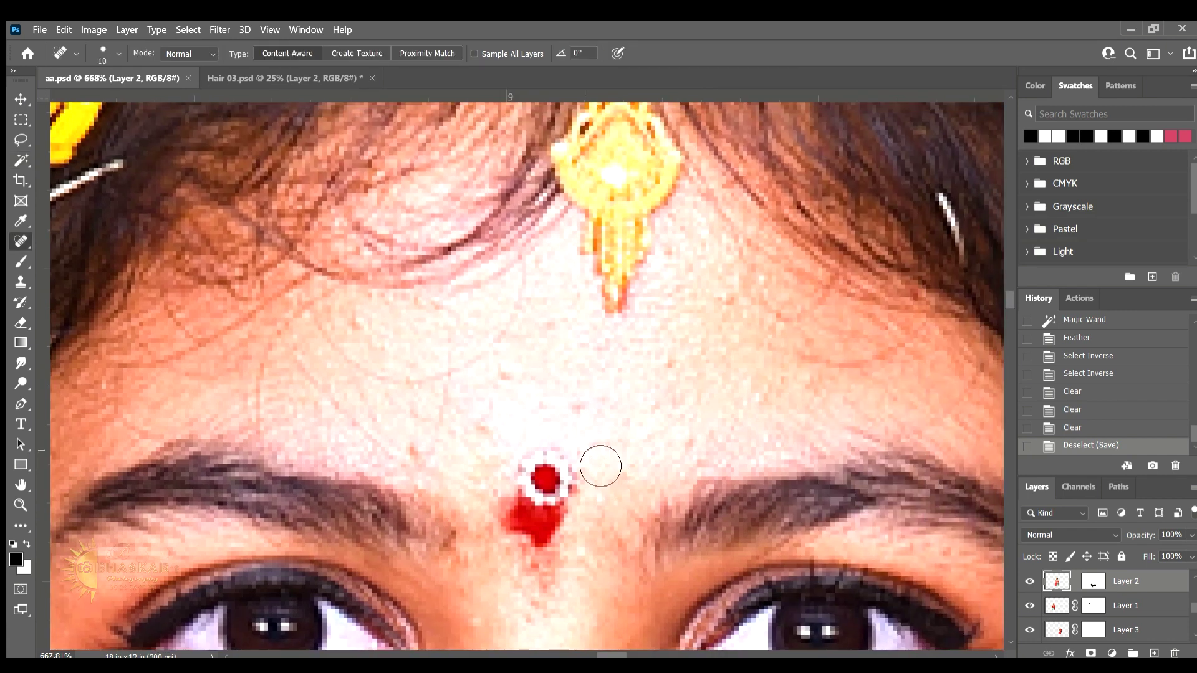
left_click_drag(574, 402, 595, 421)
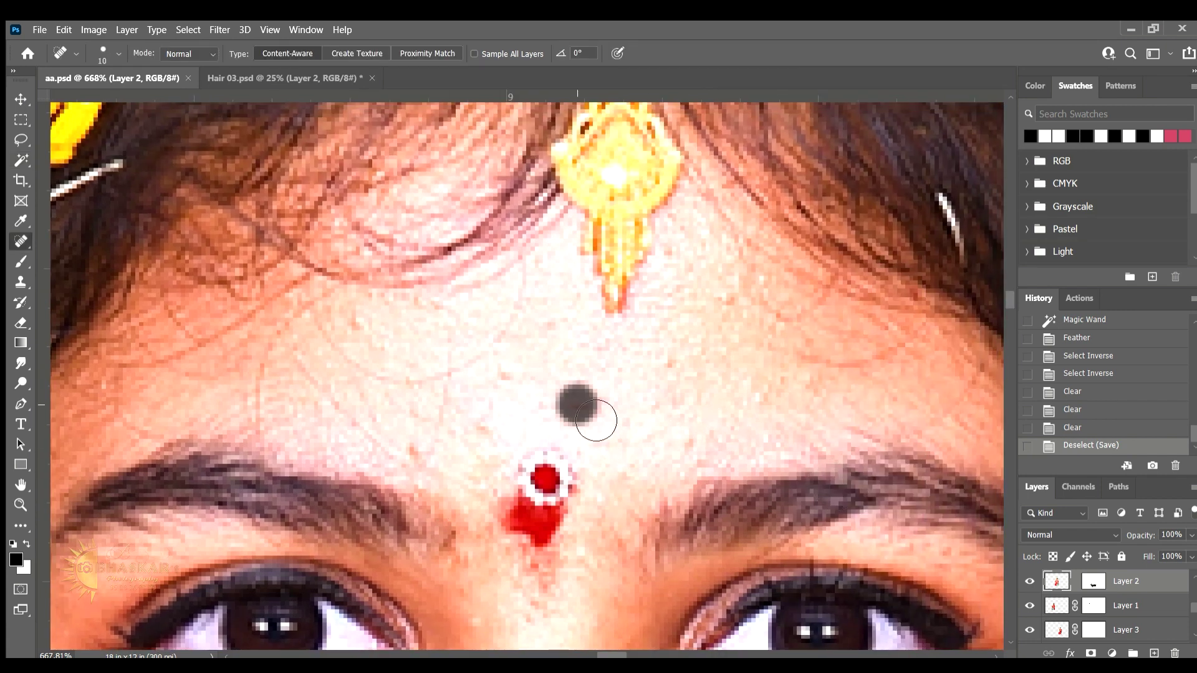
left_click_drag(509, 368, 526, 384)
Spot-heal the remaining forehead blemishes and the streak of marks across it.
left_click(445, 465)
left_click(408, 462)
left_click(371, 437)
left_click_drag(379, 445, 299, 358)
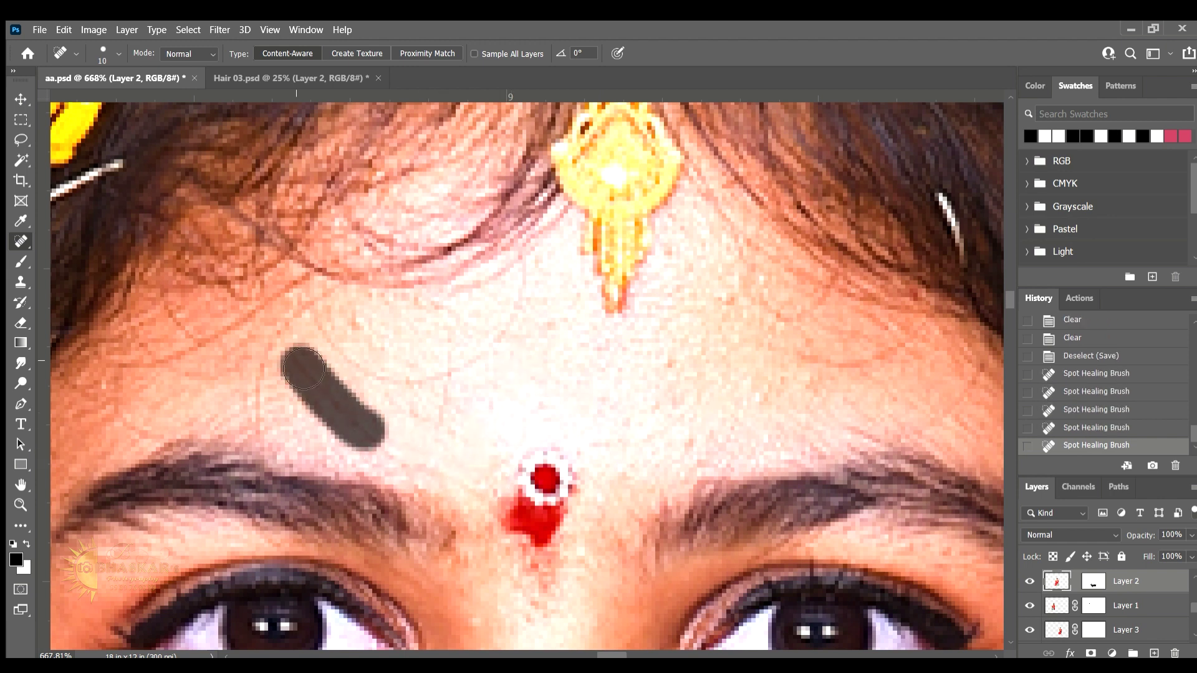
left_click(376, 444)
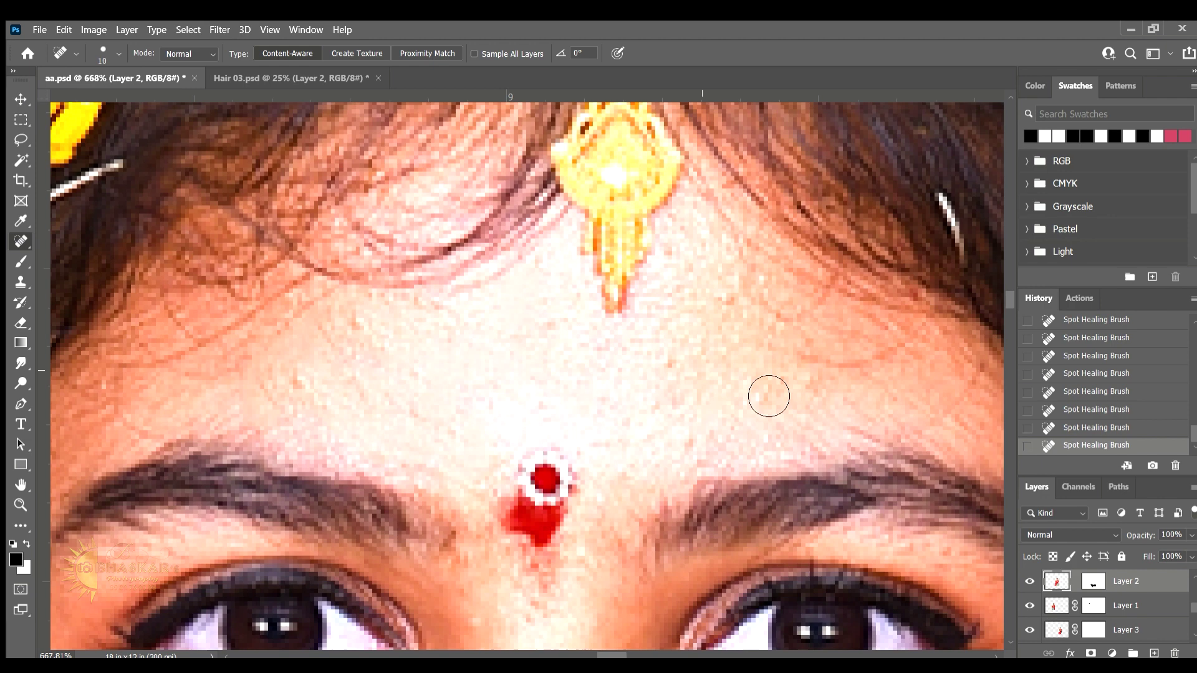
Pan down the face, heal another spot, and make the healing brush smaller.
scroll(769, 395, "right", 5)
left_click(527, 334)
scroll(526, 334, "down", 10)
scroll(668, 515, "left", 5)
scroll(471, 350, "left", 3)
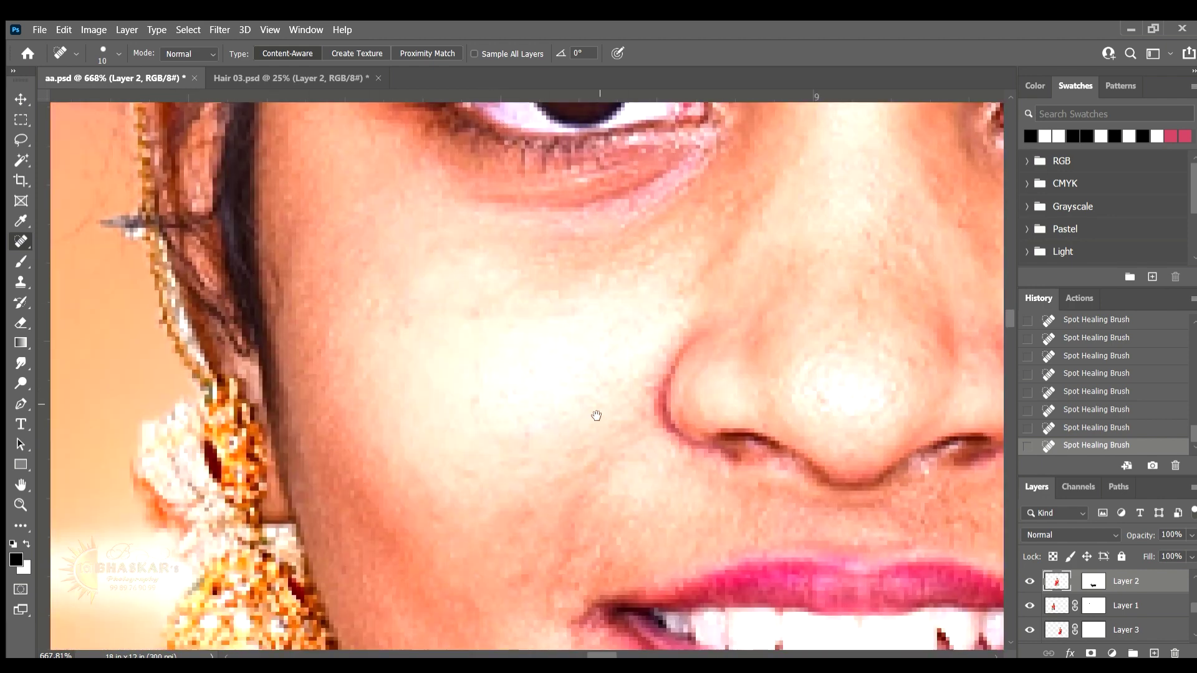
scroll(554, 413, "down", 5)
scroll(419, 289, "down", 3)
scroll(160, 200, "left", 5)
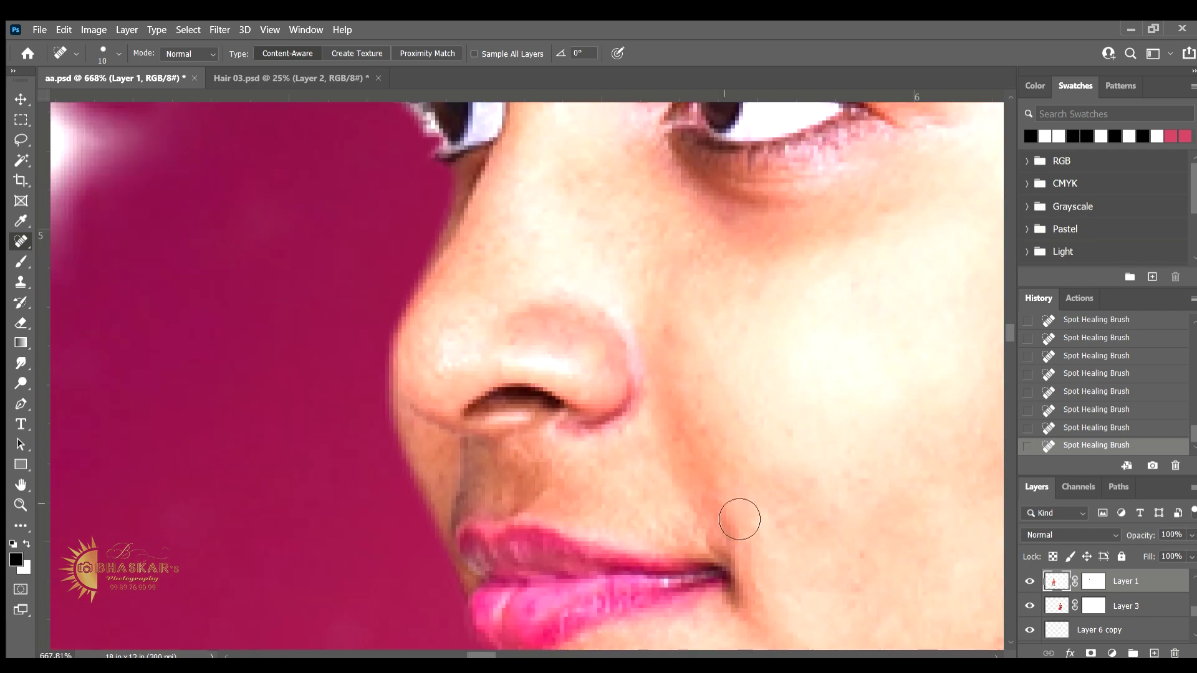
scroll(739, 520, "down", 5)
key("bracketleft")
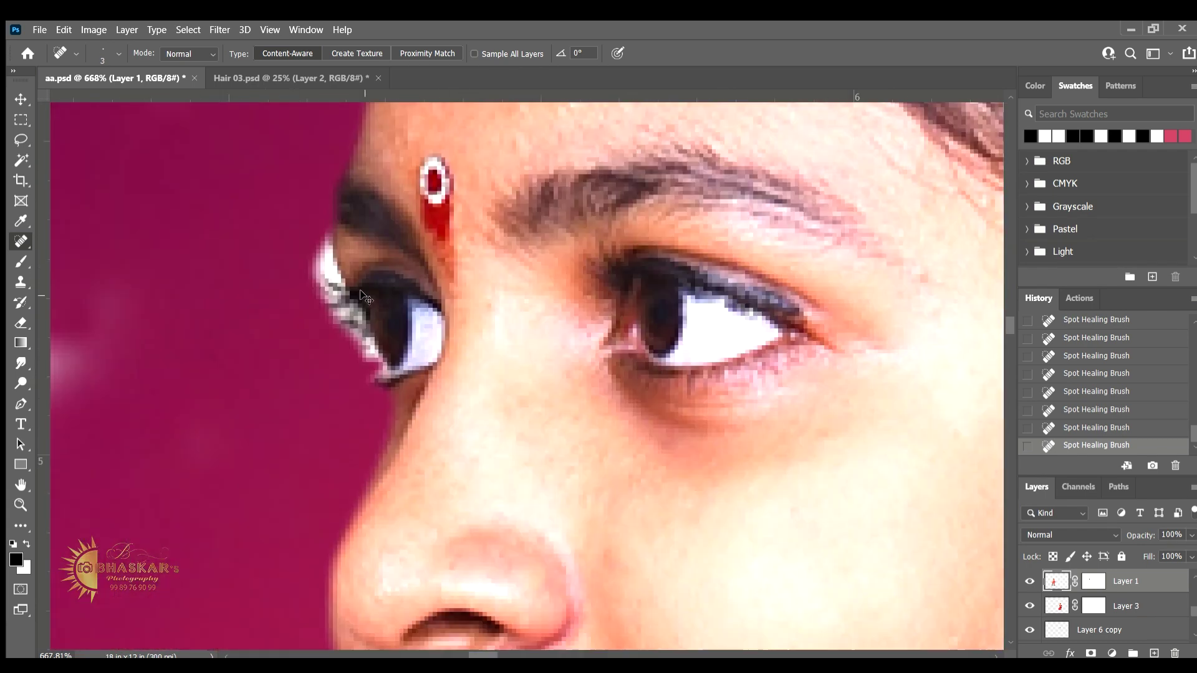
Copy a rectangle around the eye onto a new layer below the top layer.
key("m")
left_click_drag(269, 194, 424, 429)
key("ctrl+j")
key("ctrl+bracketleft")
key("b")
scroll(315, 270, "up", 3, "alt")
Set the eye copy to Multiply and darken the lower lash line with a smaller brush.
key("shift+alt+m")
left_click_drag(293, 261, 343, 305)
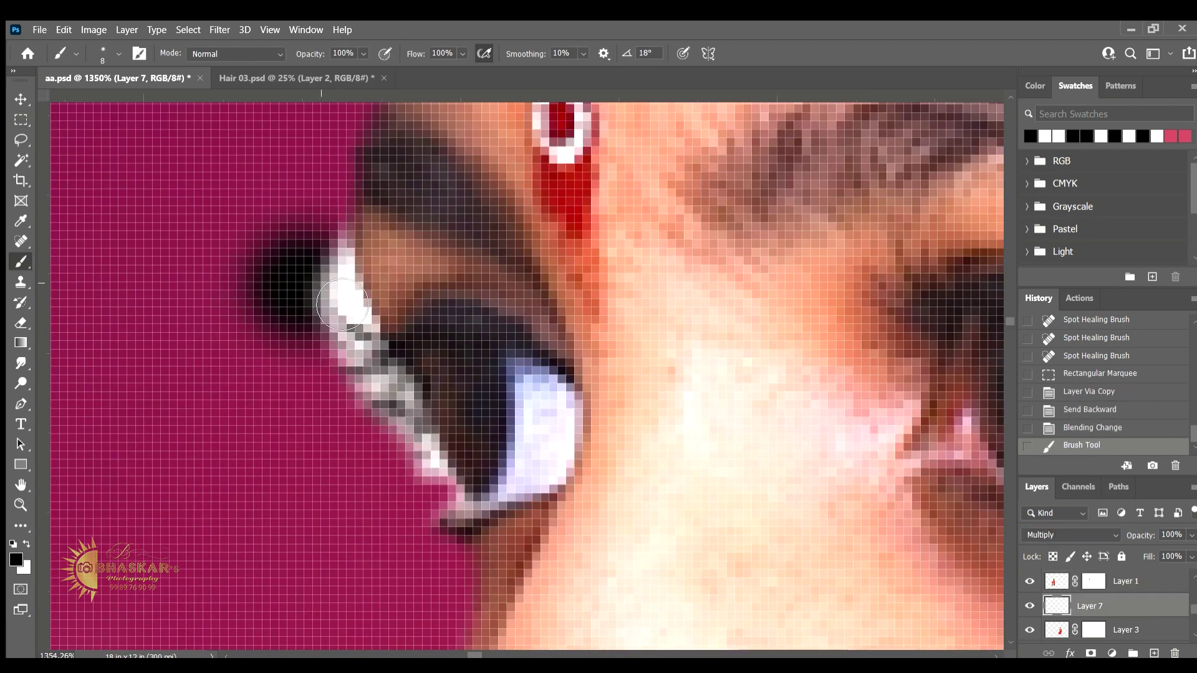
key("ctrl+z")
key("bracketleft")
left_click_drag(344, 246, 469, 512)
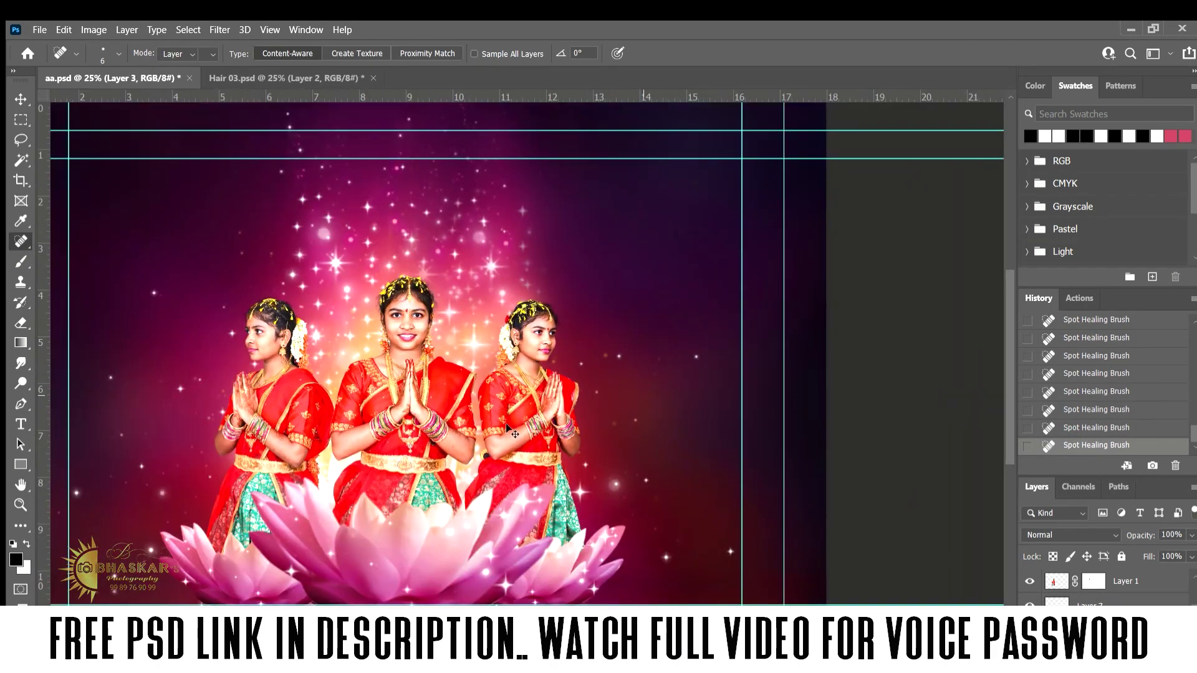
Try moving Layer 8 directly under Layer 1, then undo the reordering.
key("v")
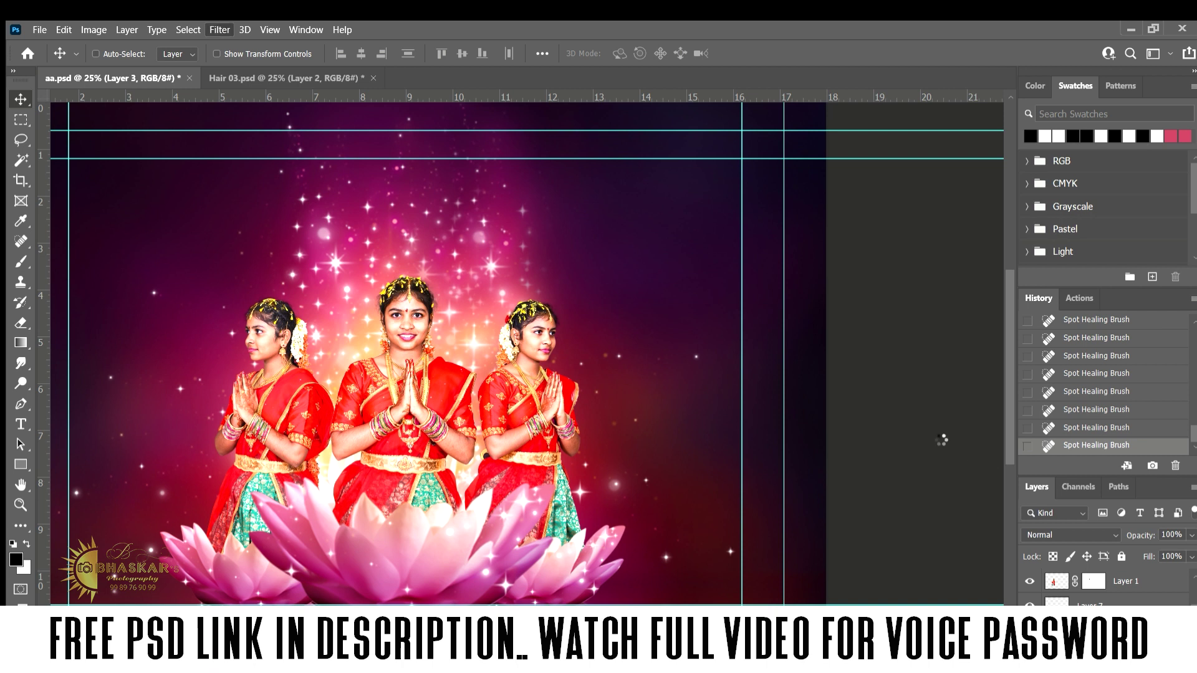
key("ctrl+space")
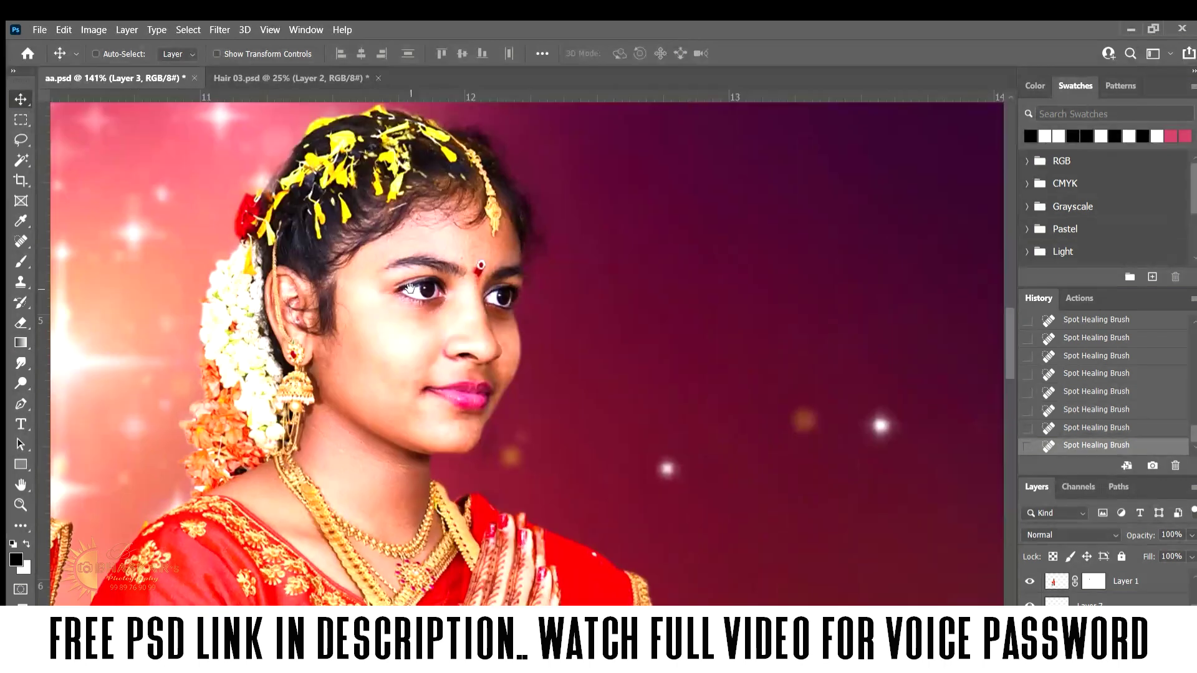
left_click_drag(1080, 629, 1081, 604)
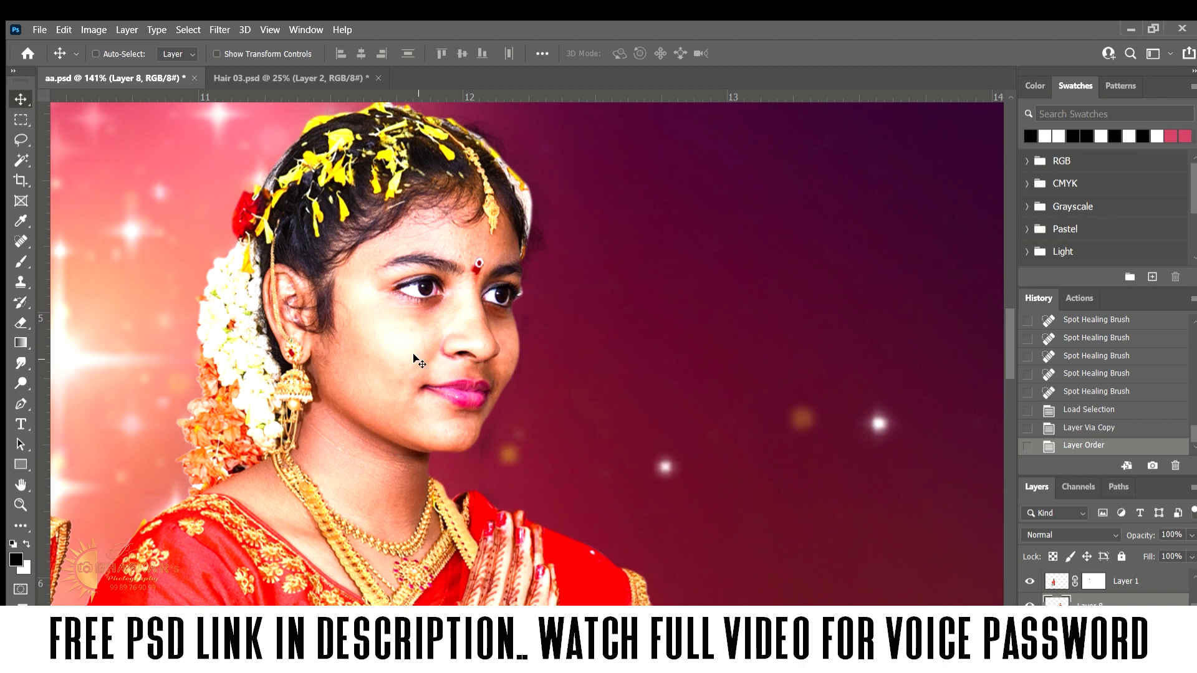
key("ctrl+]")
key("ctrl+z")
key("ctrl+z")
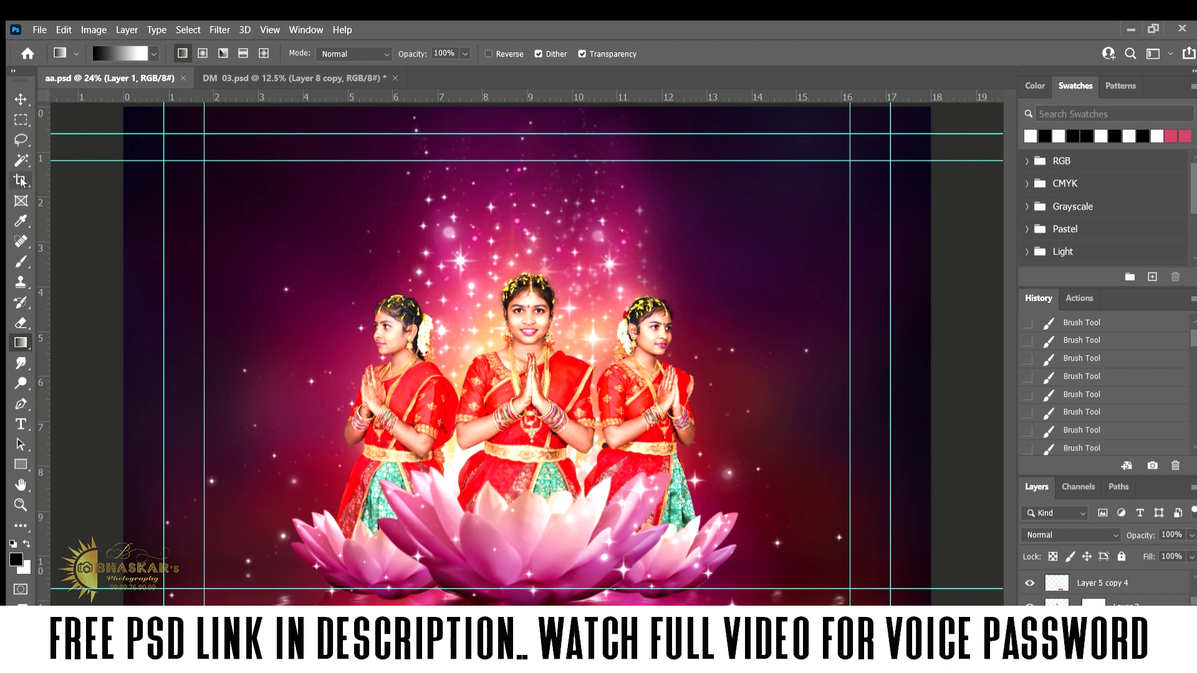
In DM 03, unlink the large orange orb layer and shift the orbs down-left.
left_click(288, 78)
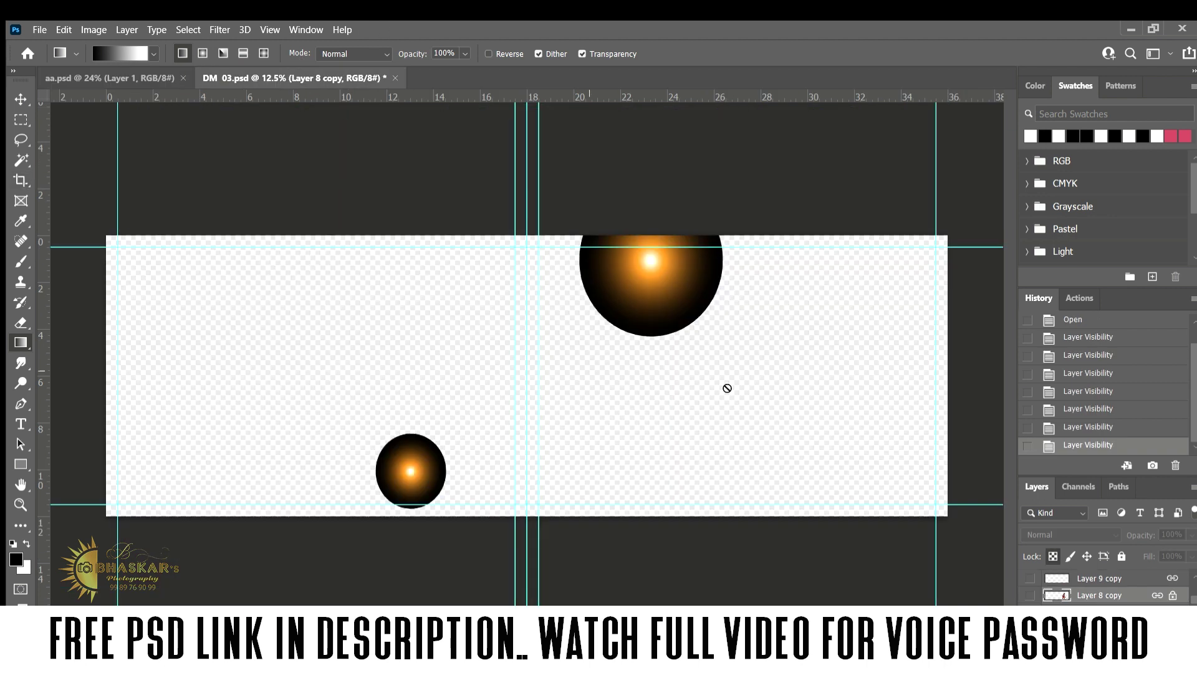
key("m")
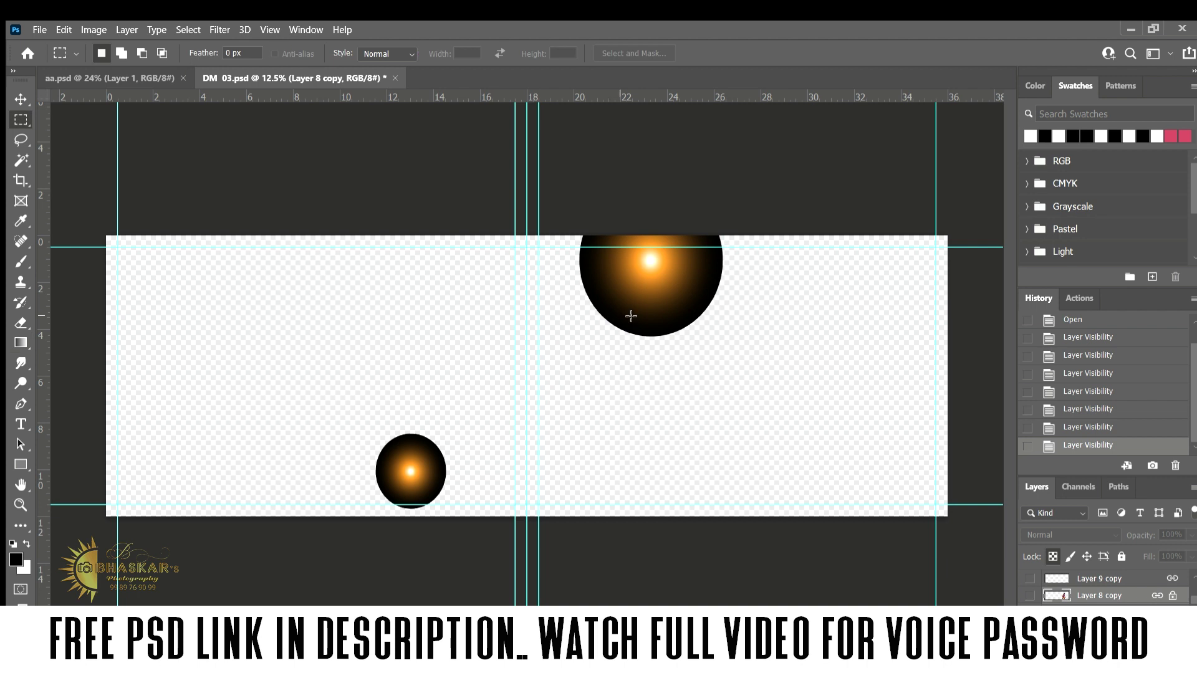
key("v")
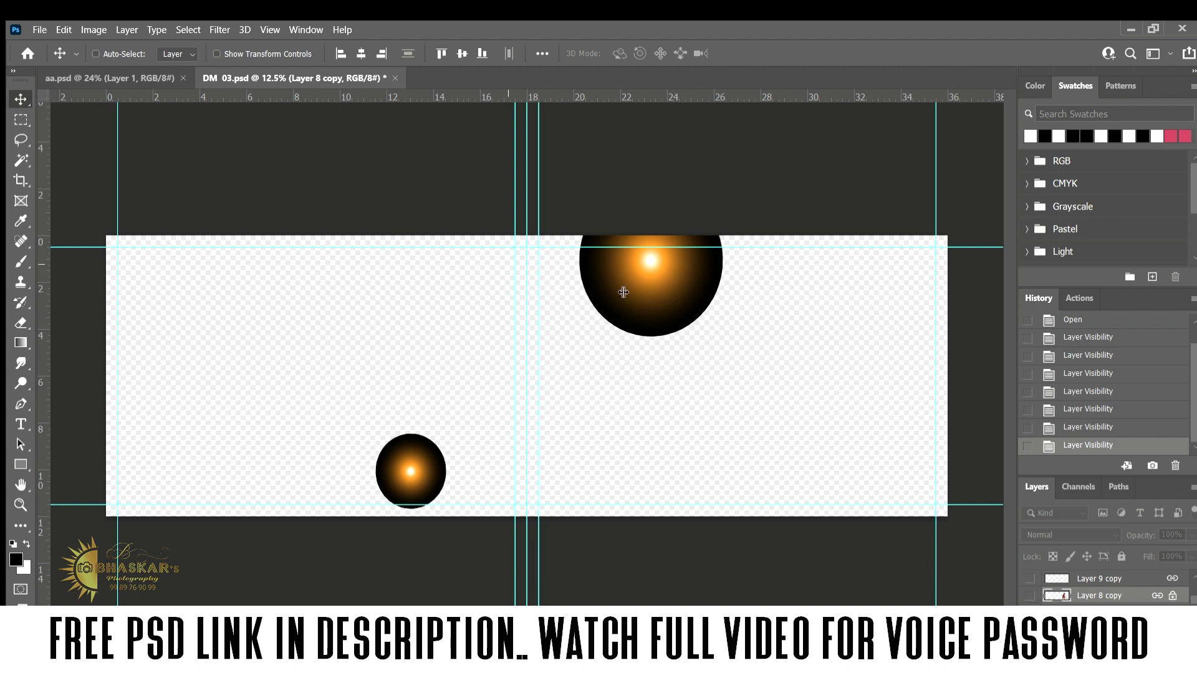
left_click(640, 279, "ctrl")
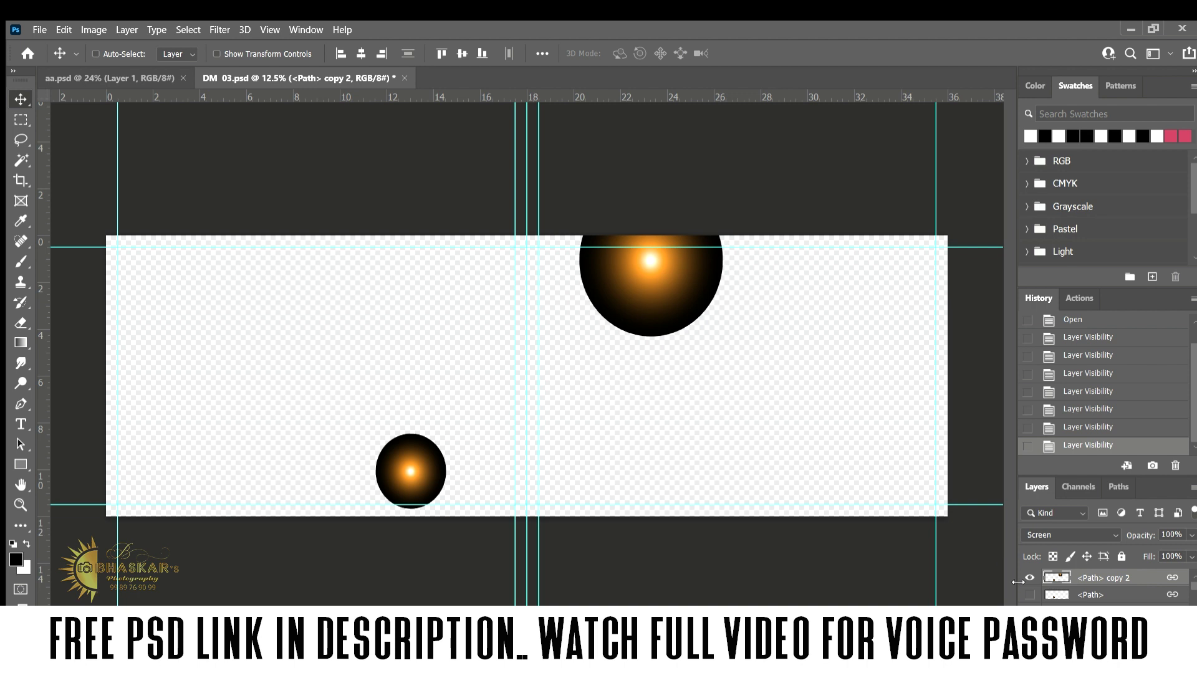
left_click(1172, 577)
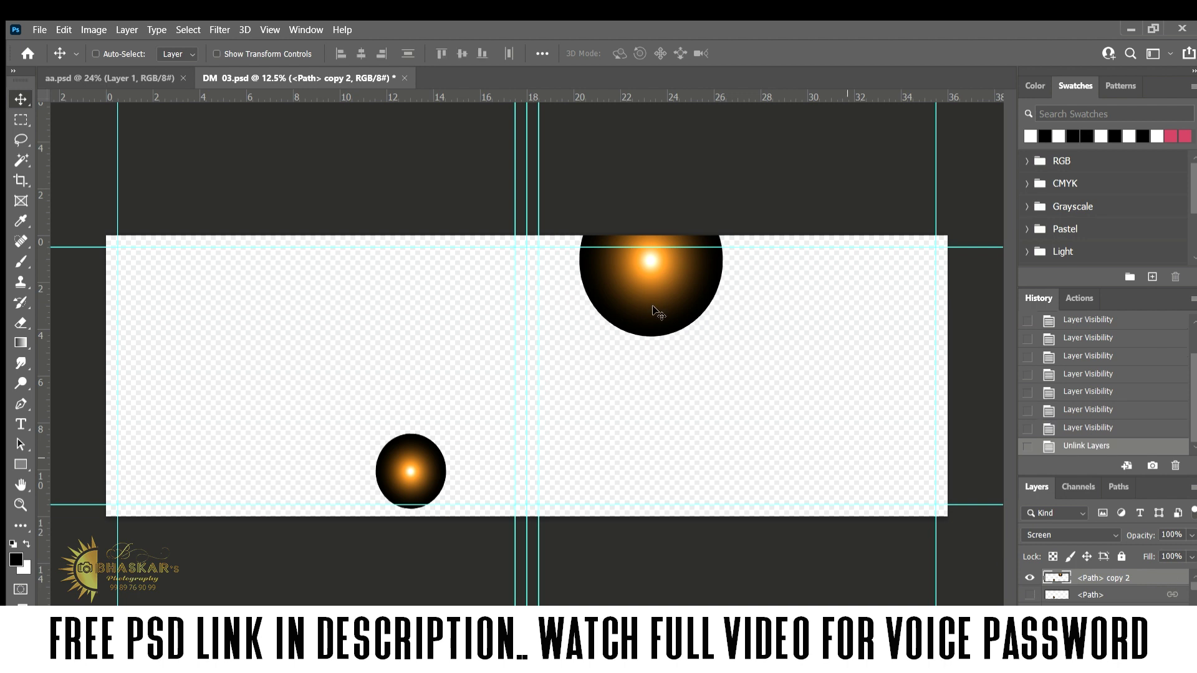
left_click_drag(620, 255, 643, 312)
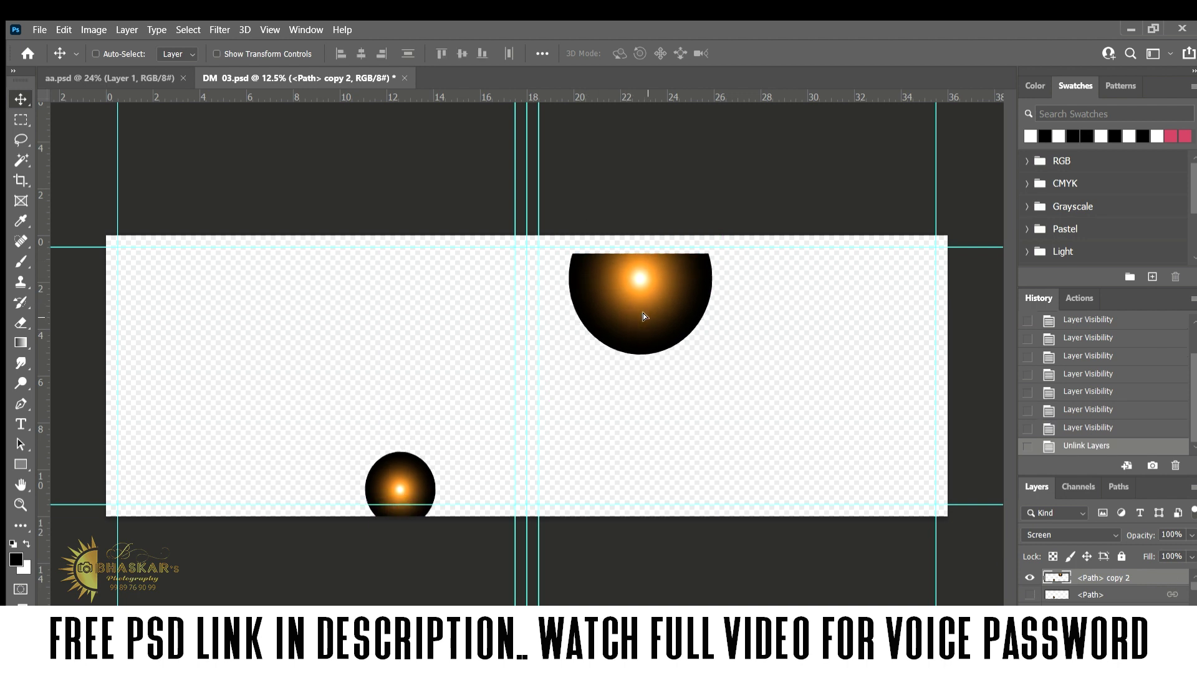
Marquee the large orb, paste it into the dancers poster and free-transform it.
left_click(21, 119)
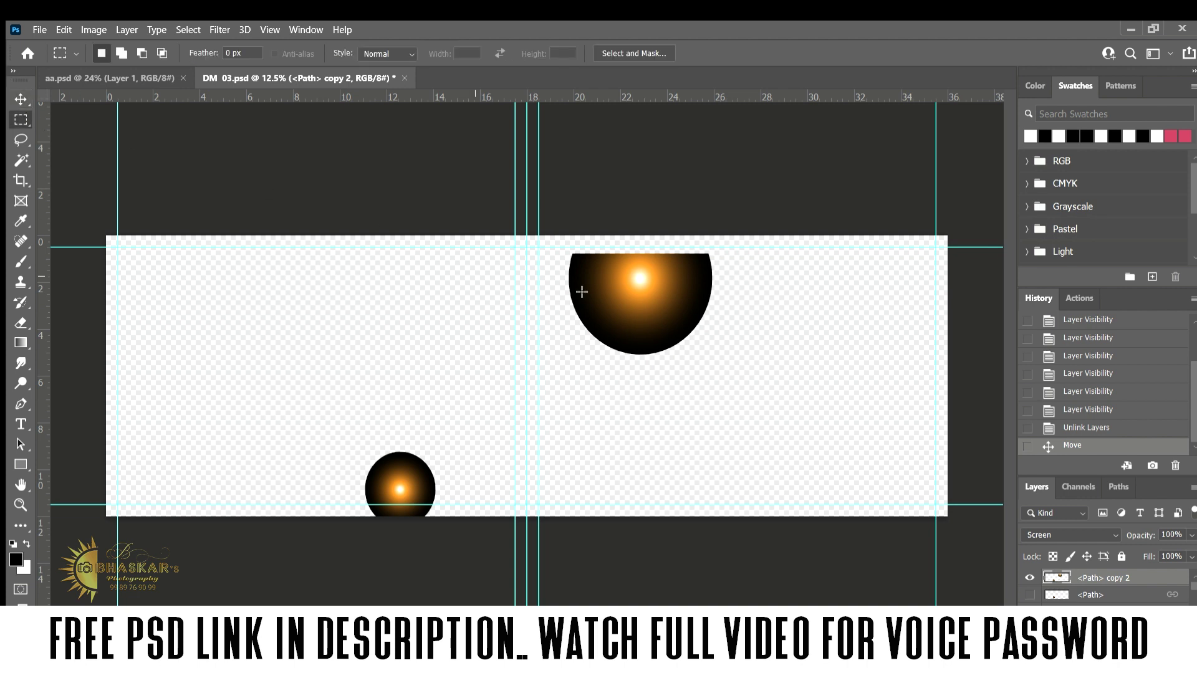
left_click_drag(547, 225, 751, 374)
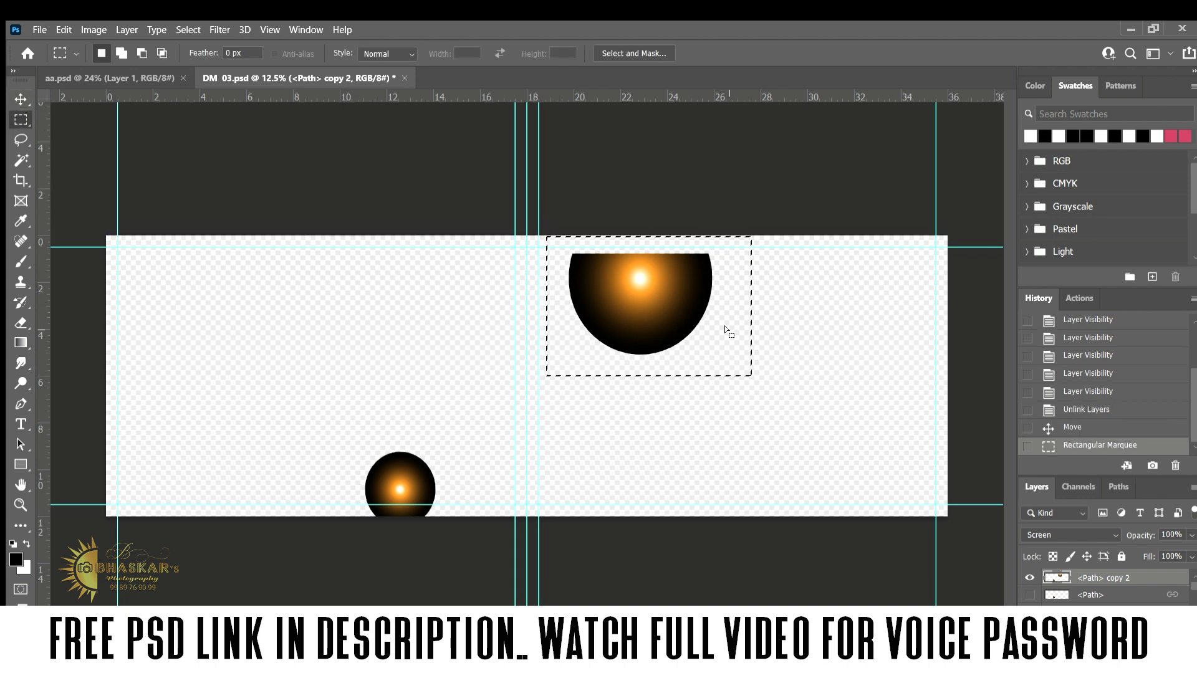
left_click(69, 78)
key("ctrl+v")
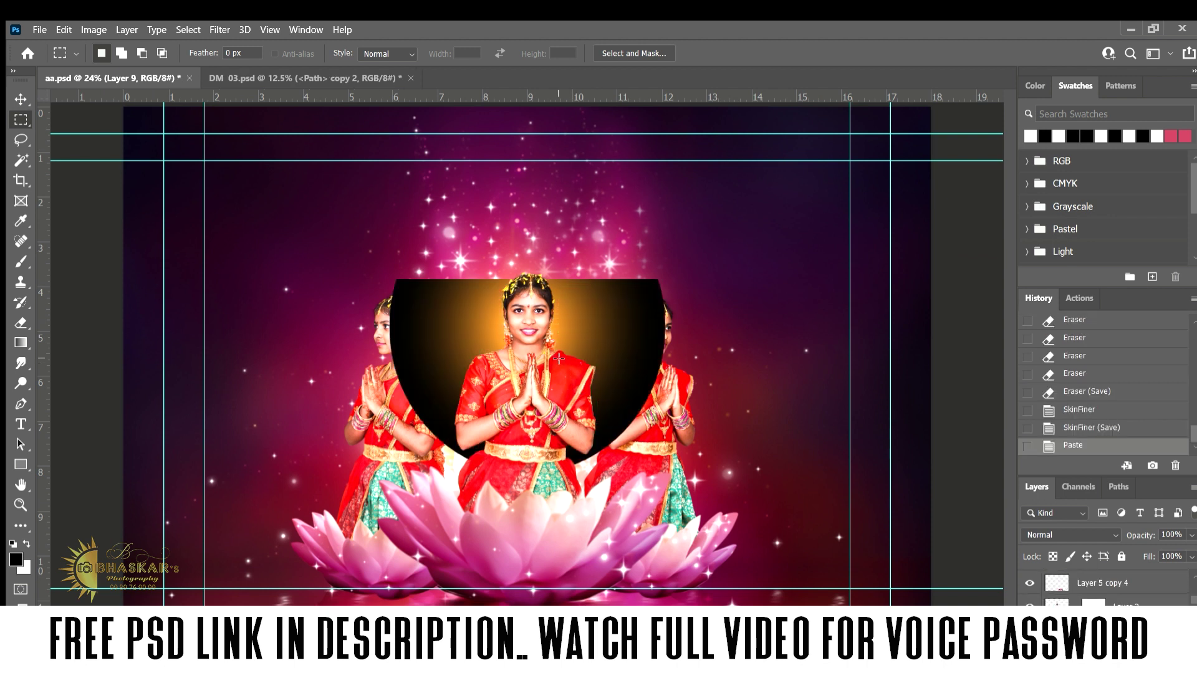
key("ctrl+t")
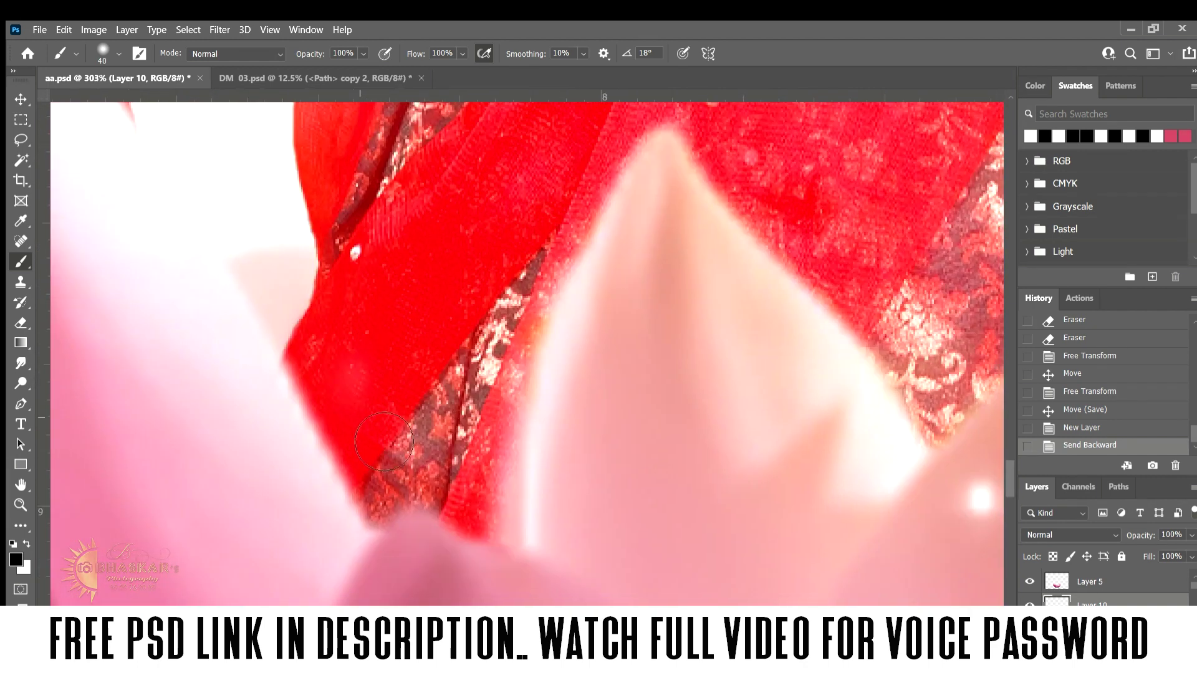
Paint black shadow strokes where the dresses meet the lotus petals.
mouse_move(384, 442)
left_mouse_down()
mouse_move(475, 569)
mouse_move(775, 254)
left_mouse_up()
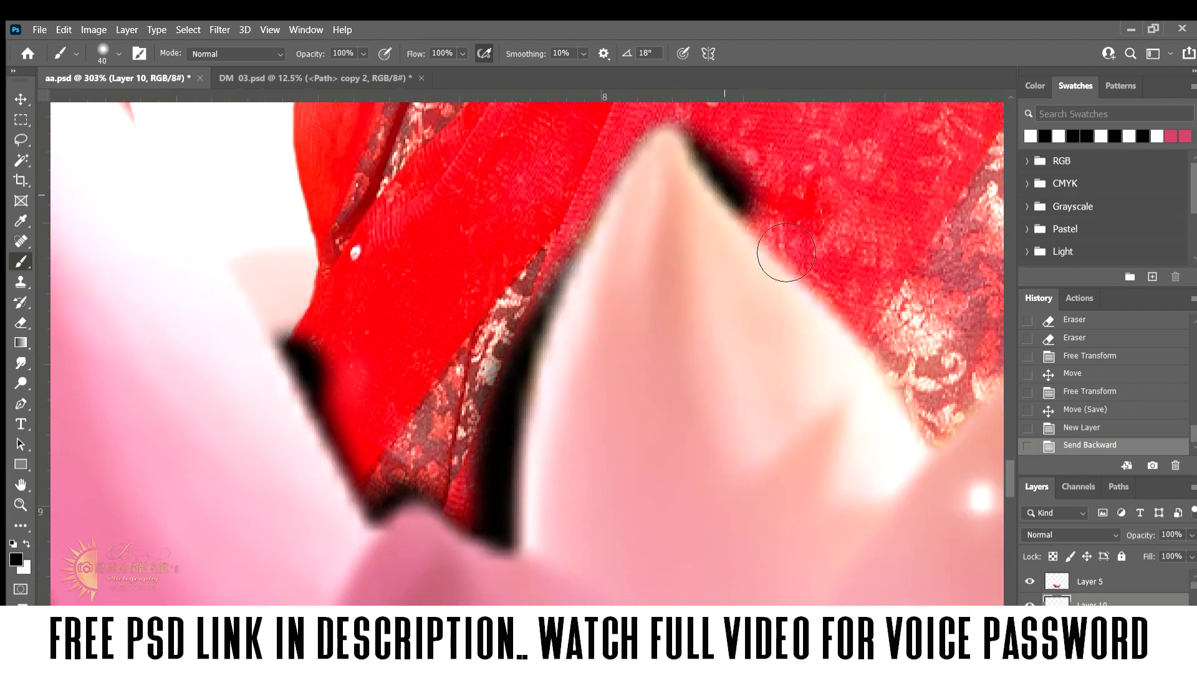
left_click_drag(413, 534, 911, 481)
mouse_move(331, 549)
left_mouse_down()
mouse_move(508, 569)
mouse_move(681, 322)
mouse_move(773, 218)
left_mouse_up()
mouse_move(530, 194)
left_mouse_down()
mouse_move(951, 408)
mouse_move(599, 526)
left_mouse_up()
mouse_move(661, 343)
left_mouse_down()
mouse_move(492, 259)
mouse_move(267, 530)
mouse_move(420, 214)
mouse_move(634, 182)
left_mouse_up()
mouse_move(549, 268)
left_mouse_down()
mouse_move(480, 349)
mouse_move(549, 274)
mouse_move(802, 473)
mouse_move(550, 401)
left_mouse_up()
Add more shadow strokes along the pink petal edges, undoing a stray one.
key("e")
key("b")
key("b")
left_click_drag(716, 162, 455, 586)
key("ctrl+z")
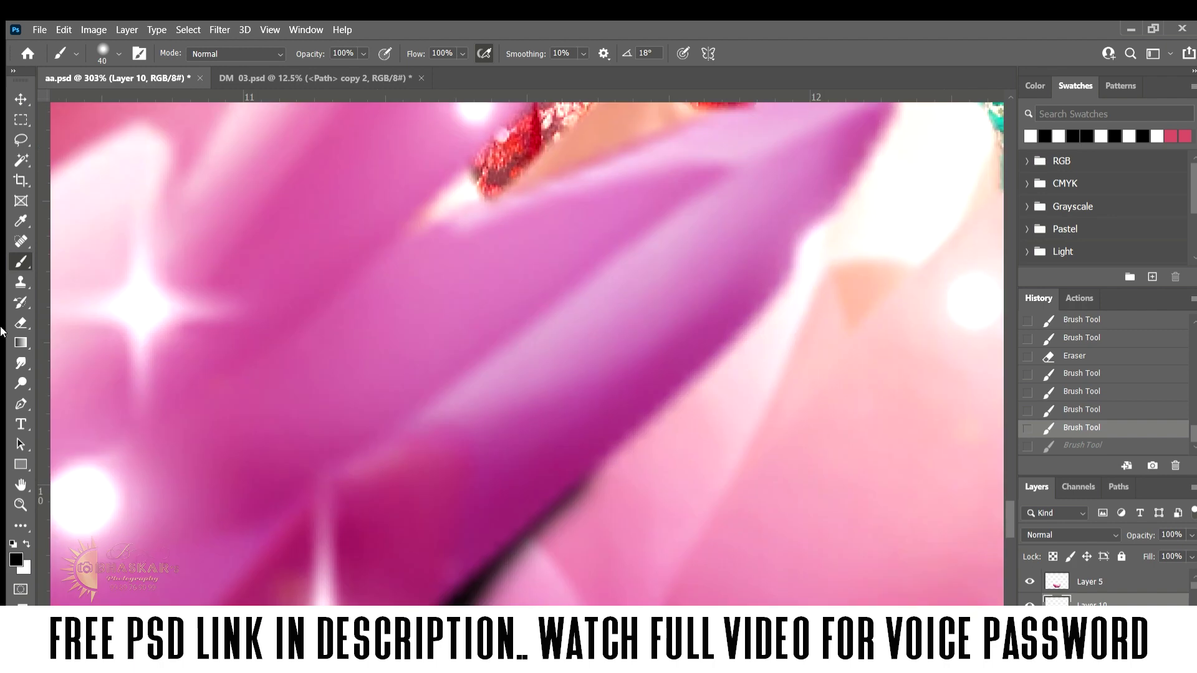
left_click_drag(801, 281, 321, 415)
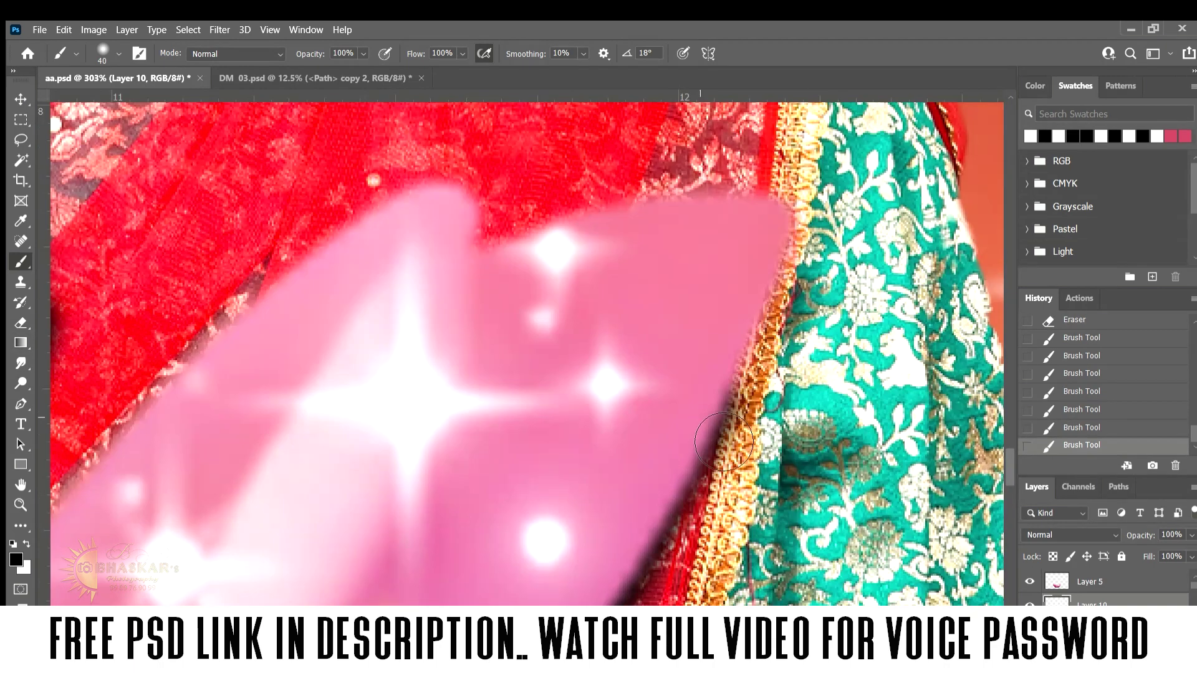
left_click_drag(723, 441, 788, 212)
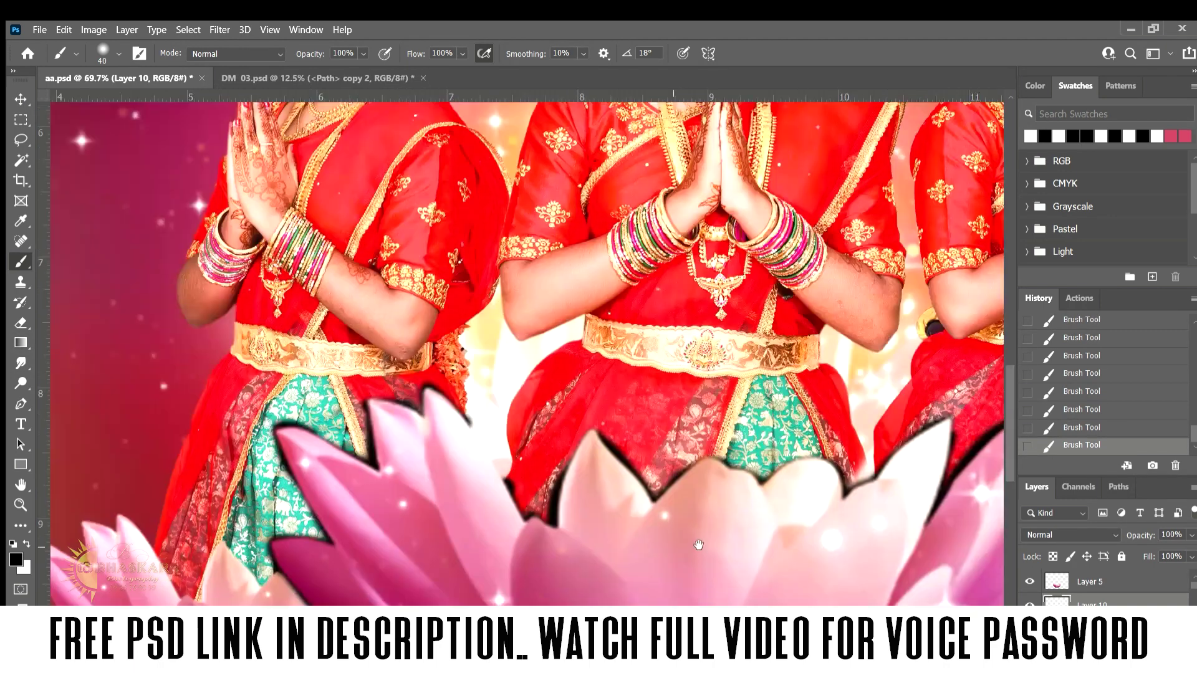
left_click_drag(698, 545, 527, 409)
Lower the shadow layer to 20% opacity and save the poster.
key("v")
key("2")
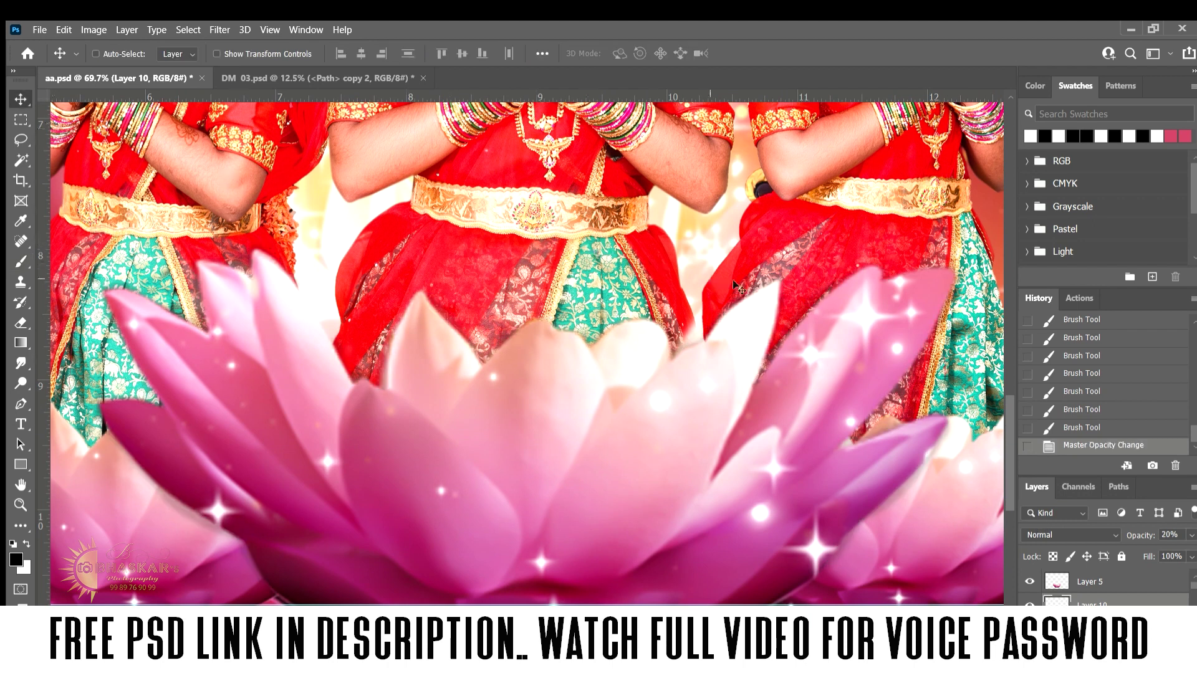
scroll(527, 349, "right", 3)
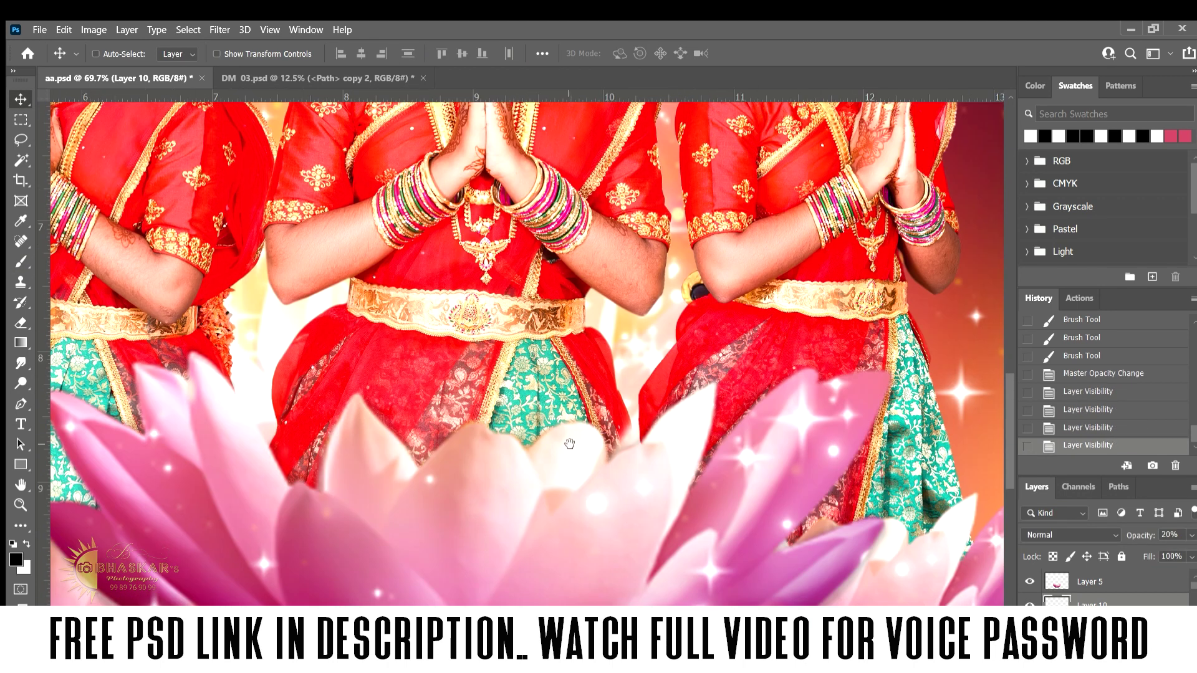
key("b")
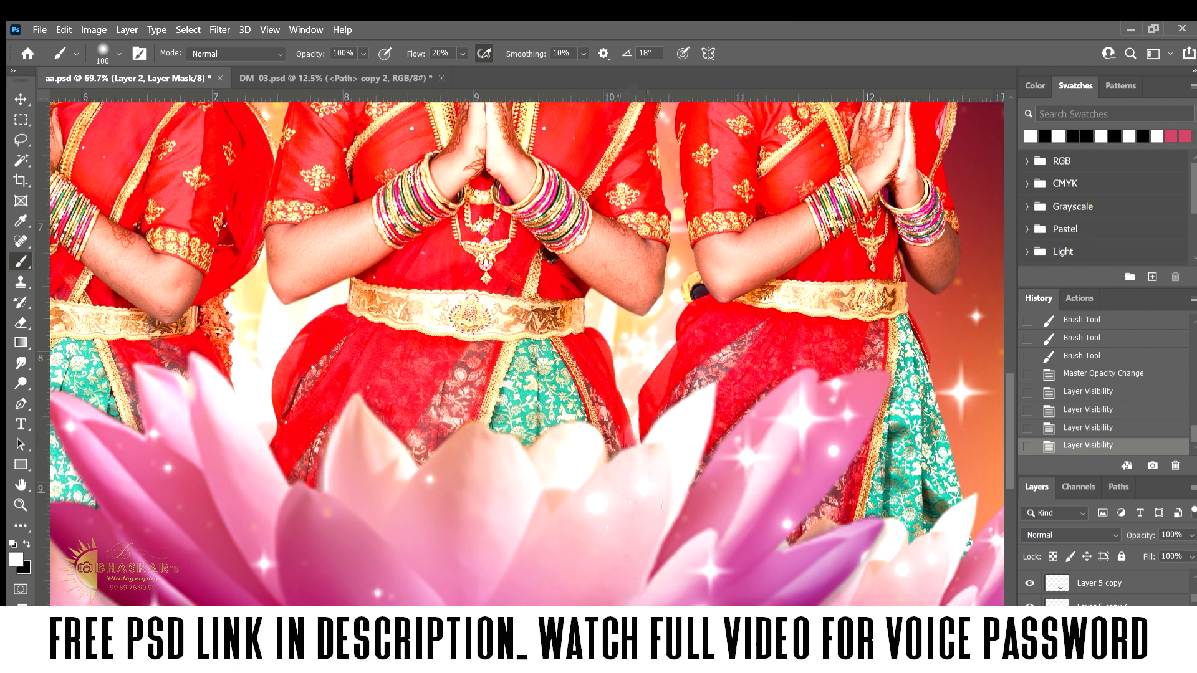
left_click(517, 530)
key("ctrl+s")
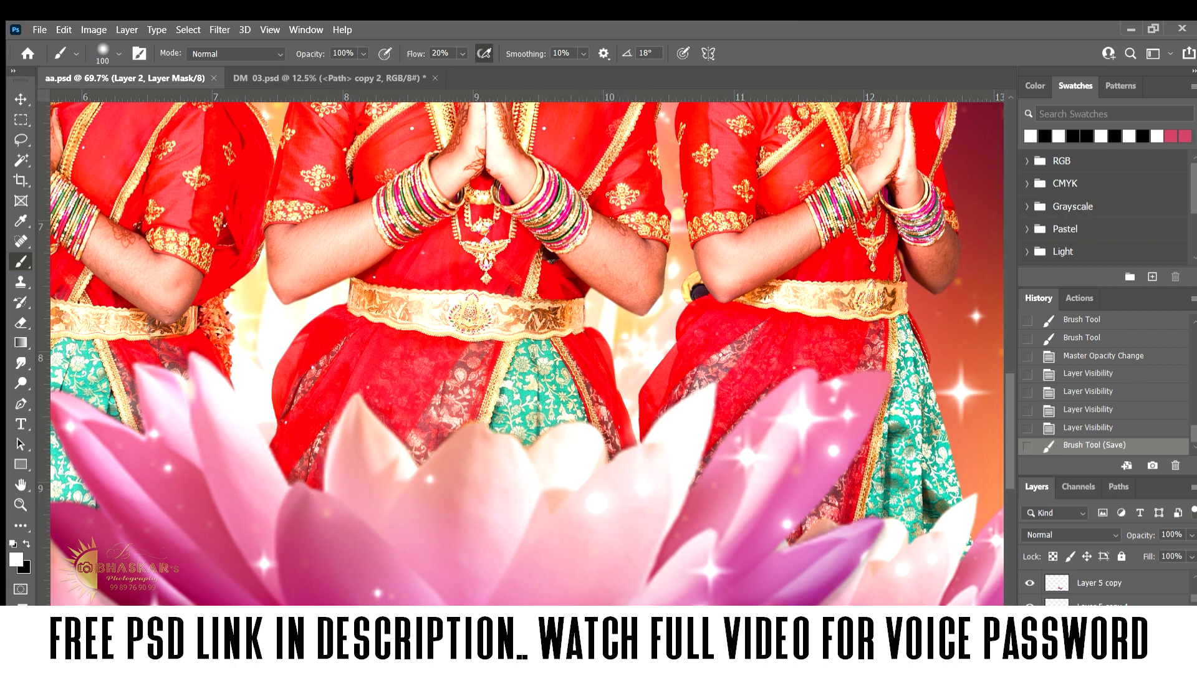
Paint a soft orange glow on the glow layer at 10% opacity, save, and fit to screen.
key("alt+]")
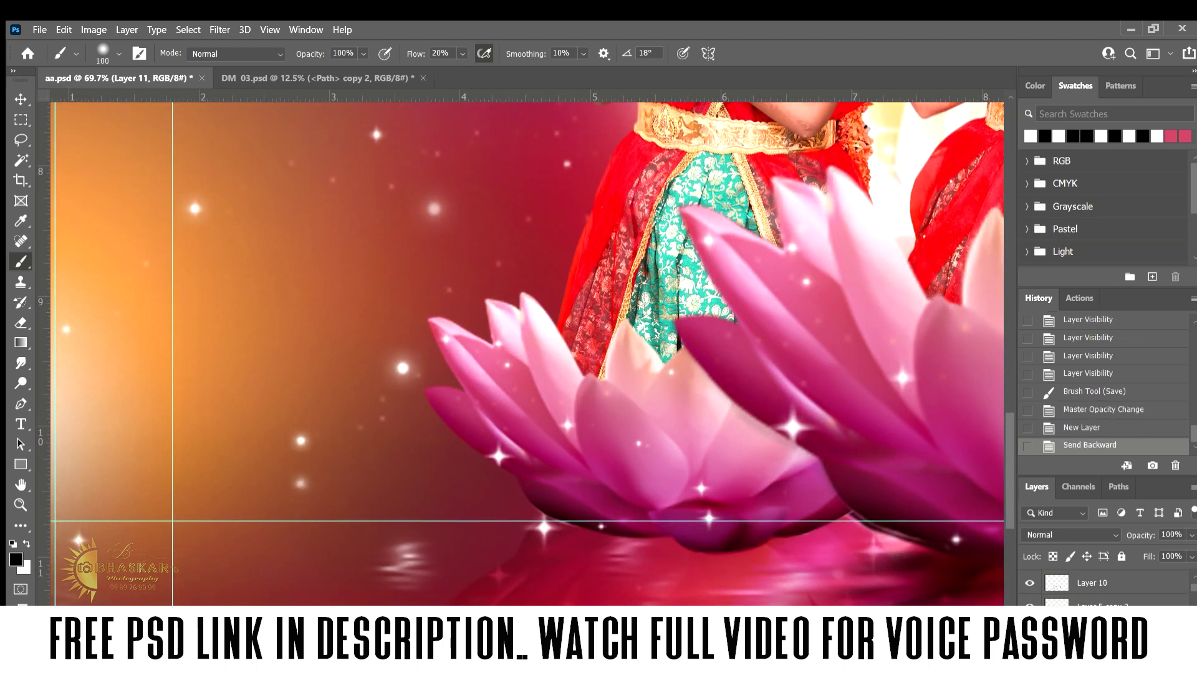
left_click_drag(573, 353, 648, 343)
key("v")
key("1")
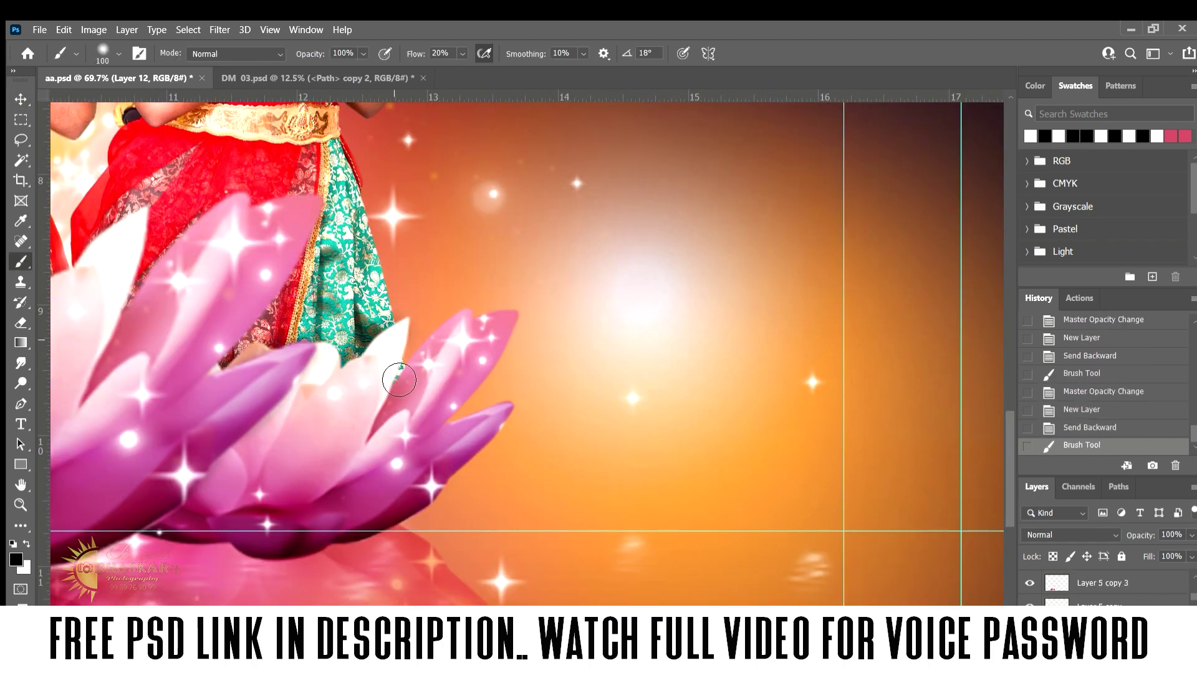
key("1")
key("ctrl+s")
key("ctrl+0")
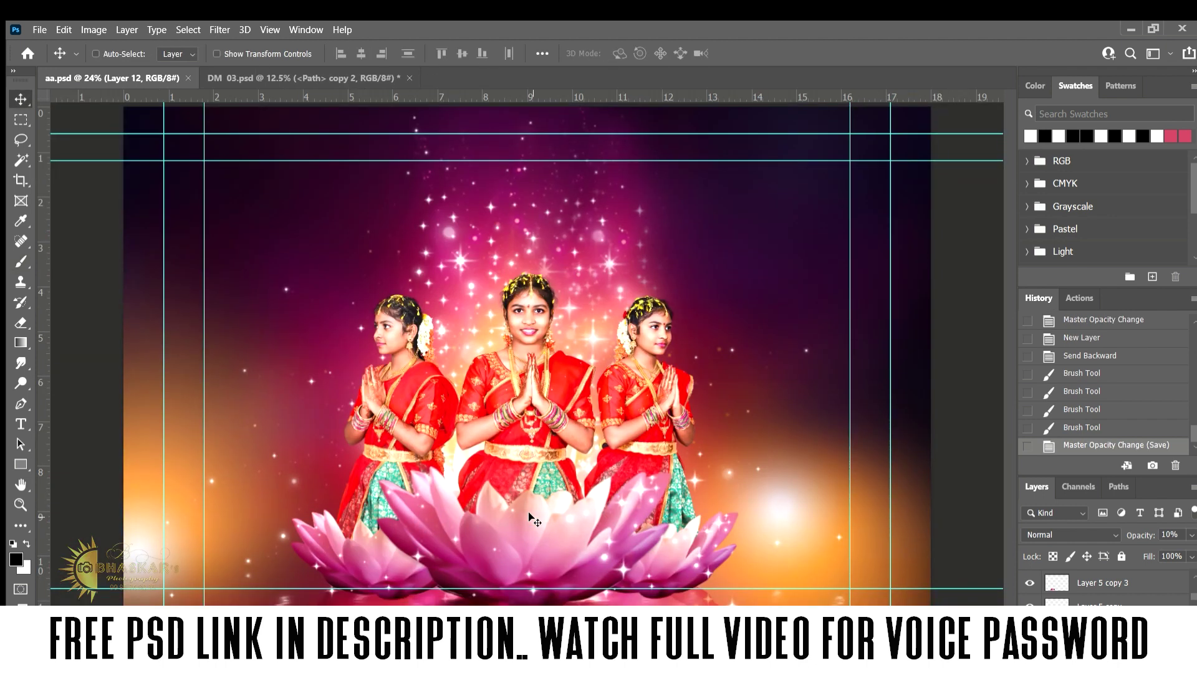
Add the title text 'HINI' and a second line 'HALFSAREE CEREMONY' at the upper right.
key("t")
left_click(707, 216)
type("HINI")
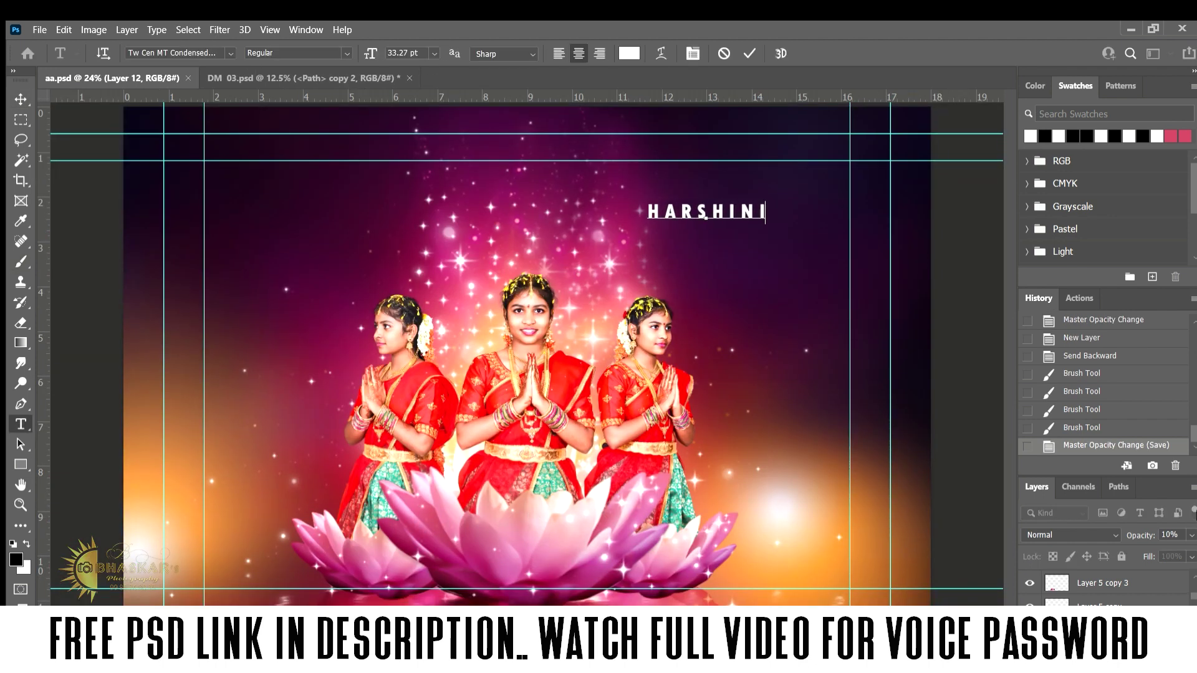
left_click(729, 256)
type("HALFSAREE CEREMO")
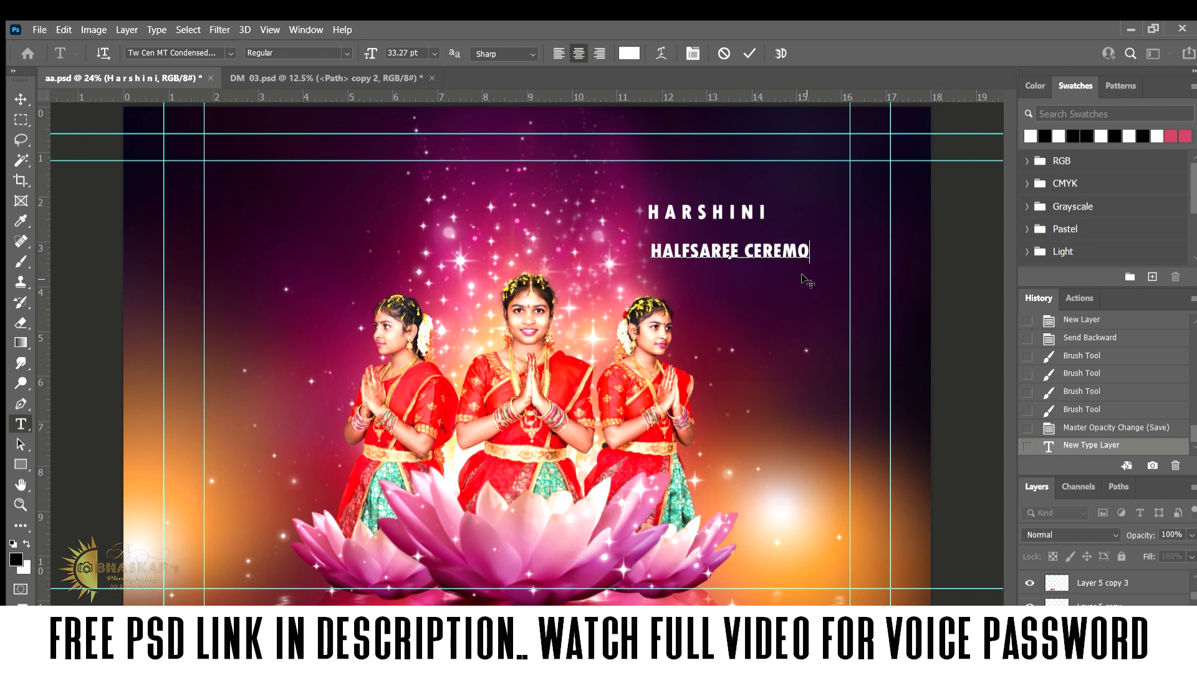
type("NY")
Set the subtitle font to Vladimir Script and reposition the title lines.
key("ctrl+a")
left_click(342, 178)
type("Vla")
key("Return")
key("ctrl+Return")
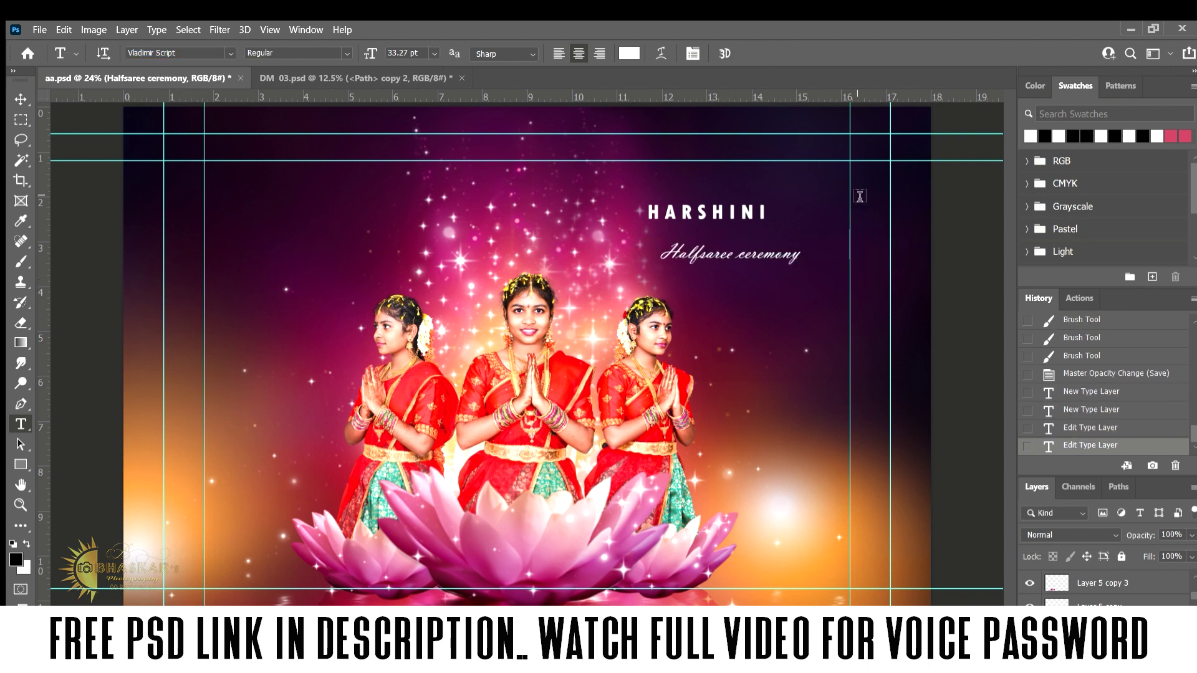
key("v")
left_click_drag(739, 216, 778, 223)
scroll(778, 223, "up", 5)
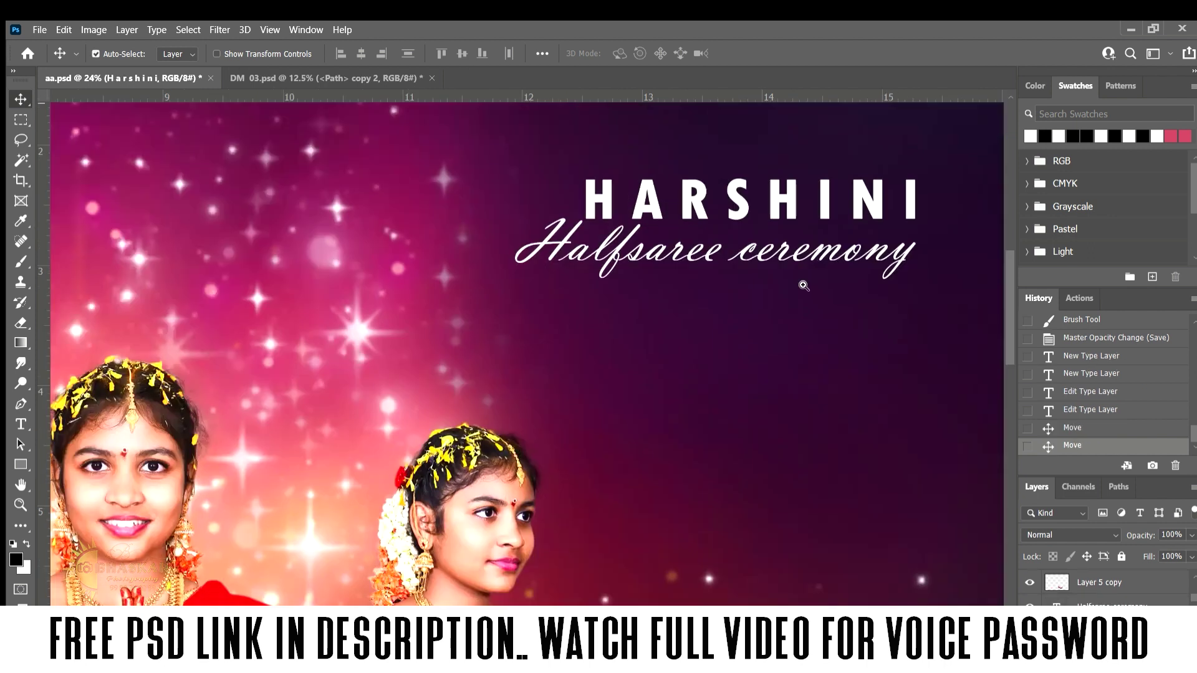
Correct the subtitle to read 'Half Saree Ceremony' with capital S and C.
double_click(583, 306)
key("Delete")
type("S")
key("BackSpace")
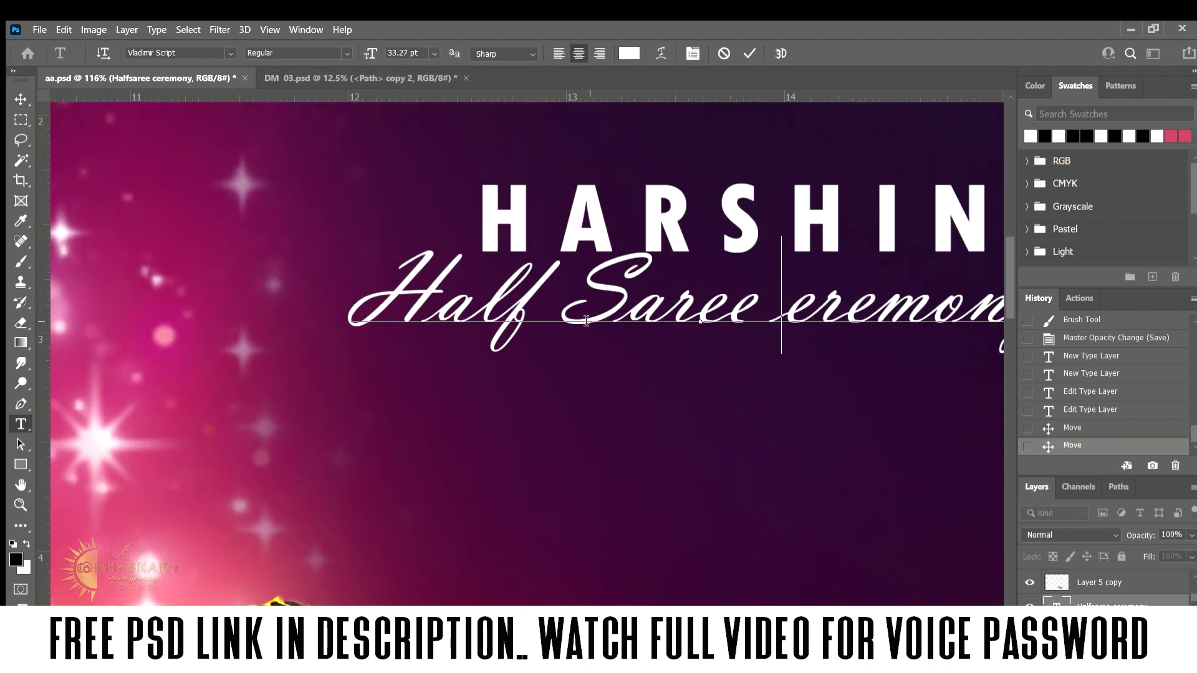
type("C")
key("ctrl+Return")
Nudge the title into place and put a shrunken lotus copy beside HARSHINI.
key("v")
left_click_drag(680, 219, 626, 218)
left_click_drag(813, 253, 627, 280)
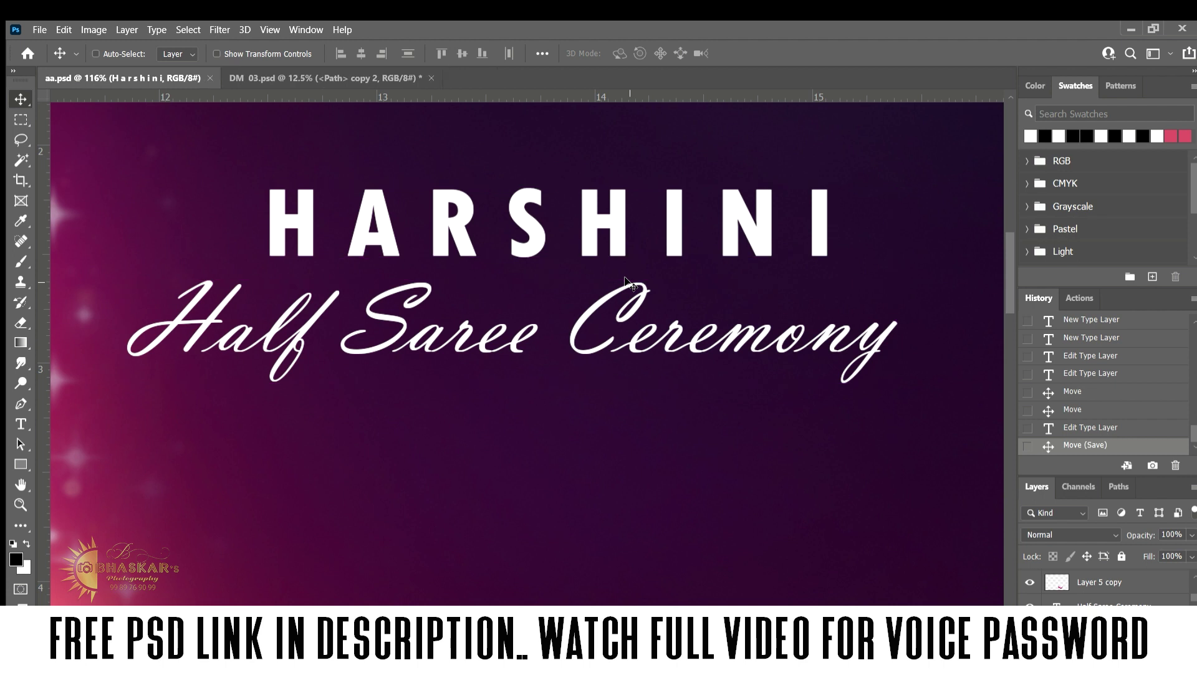
mouse_move(670, 466)
left_mouse_down()
mouse_move(544, 521)
mouse_move(738, 255)
left_mouse_up()
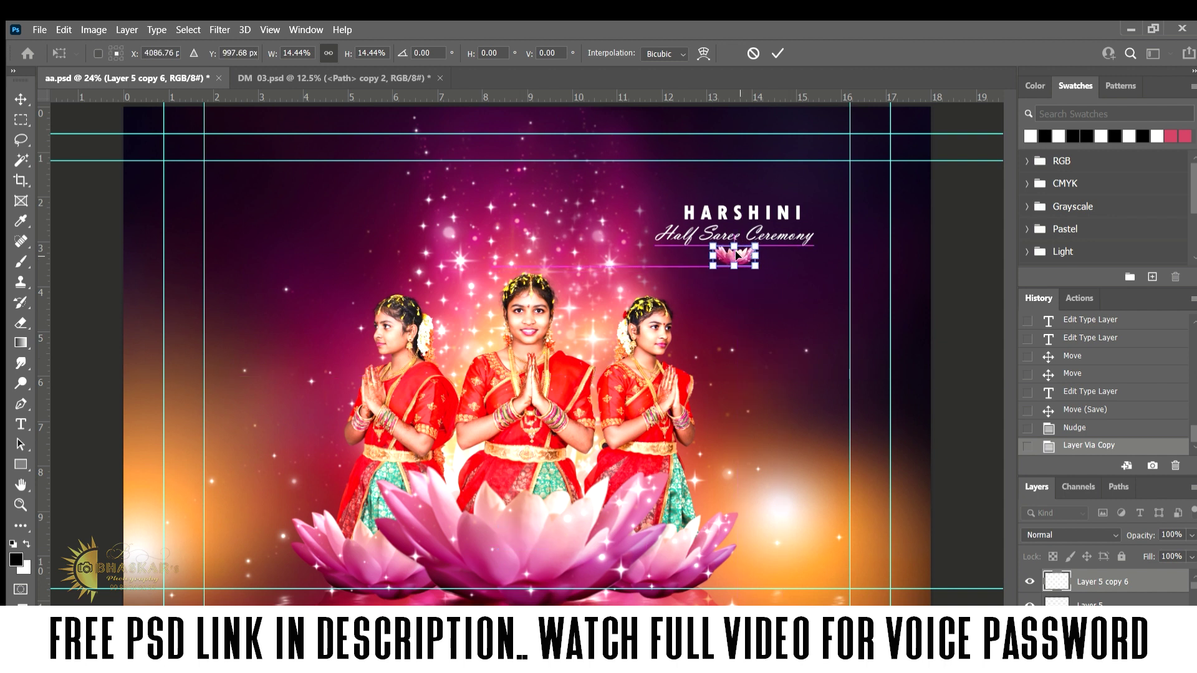
left_click_drag(683, 217, 786, 293)
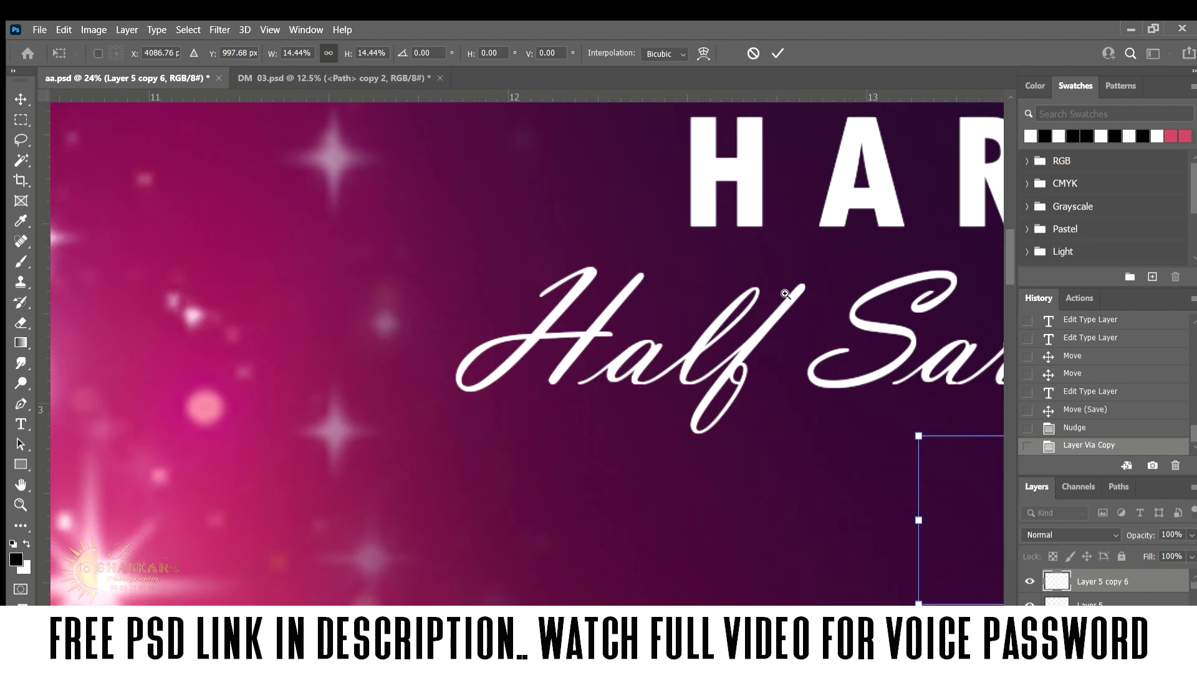
left_click_drag(957, 487, 560, 204)
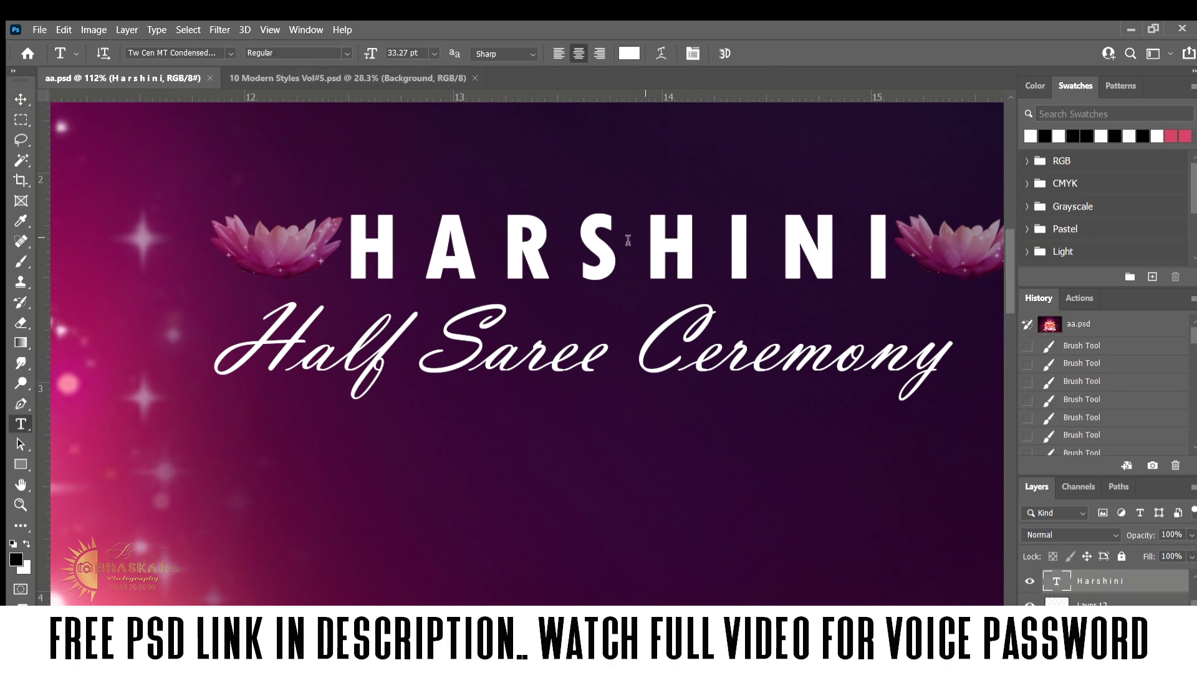
In the 10 Modern Styles file, find the Bhaskar text layer and copy its layer style.
left_click(322, 78)
mouse_move(511, 163)
left_mouse_down()
mouse_move(612, 256)
mouse_move(485, 462)
mouse_move(553, 470)
left_mouse_up()
scroll(553, 470, "down", 3)
scroll(583, 465, "down", 2)
scroll(582, 465, "down", 3)
scroll(617, 442, "down", 2)
scroll(621, 439, "down", 3)
scroll(642, 464, "down", 2)
scroll(641, 464, "down", 1)
scroll(641, 420, "down", 3)
scroll(644, 431, "down", 2)
left_click_drag(647, 435, 648, 234)
scroll(652, 350, "down", 5)
left_click_drag(652, 350, 646, 134)
scroll(636, 336, "down", 5)
mouse_move(636, 337)
left_mouse_down()
mouse_move(736, 455)
mouse_move(615, 514)
left_mouse_up()
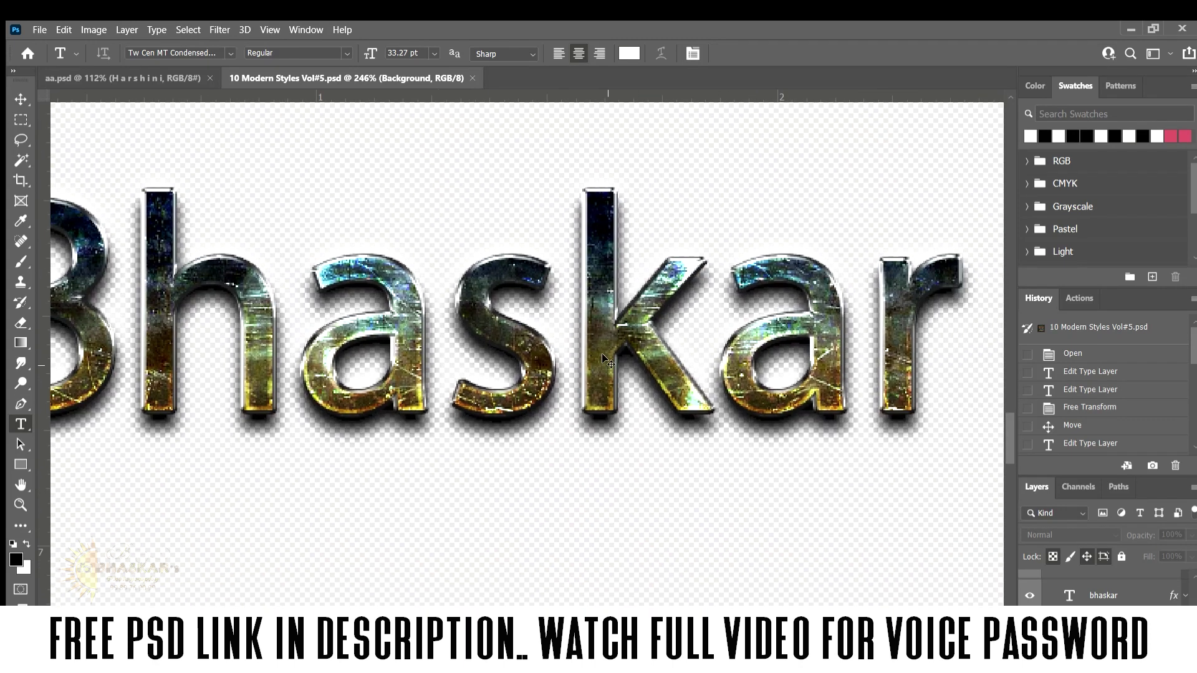
left_click(613, 359, "ctrl")
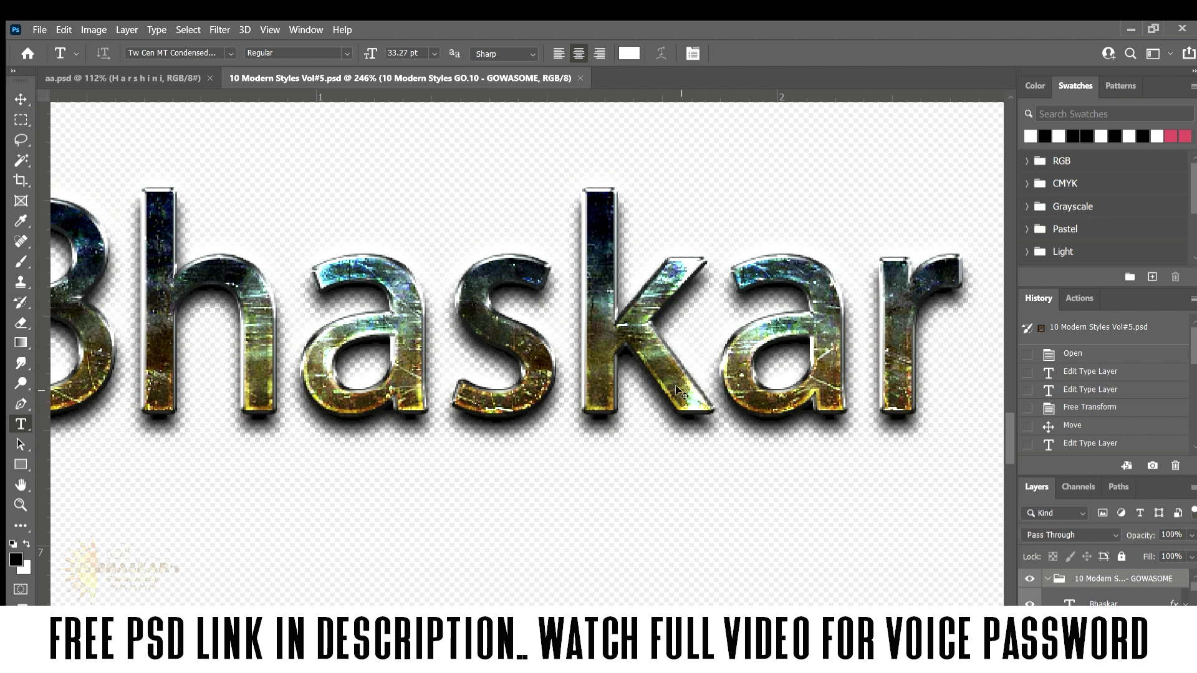
left_click(1142, 586)
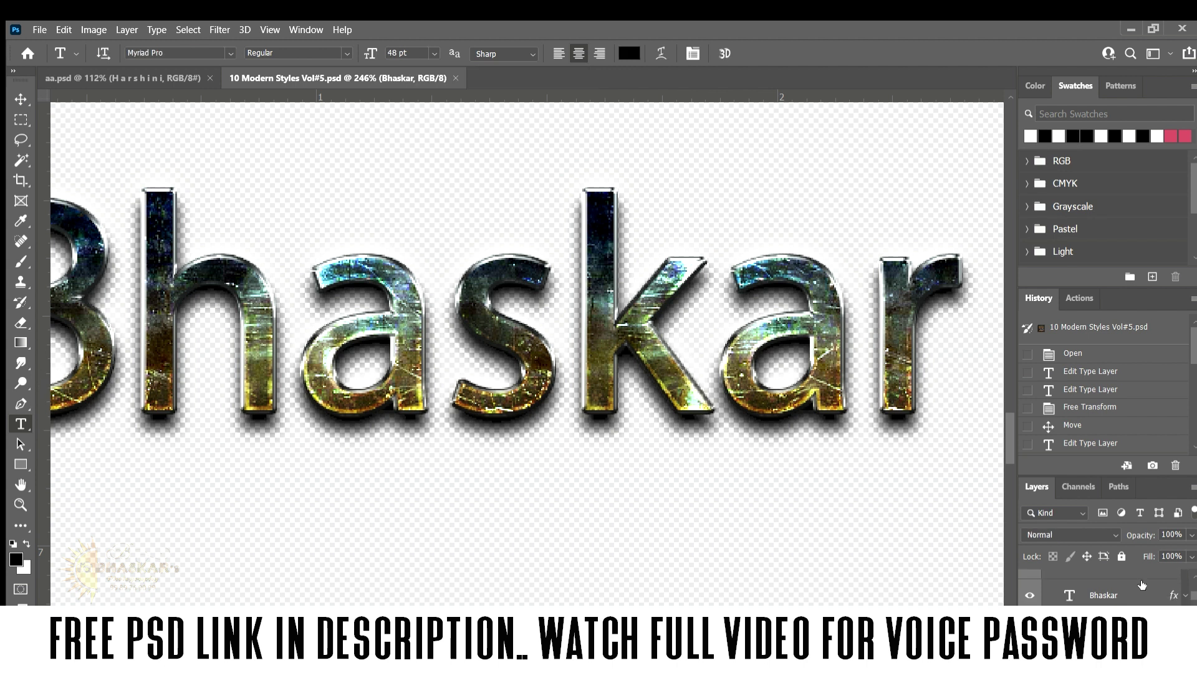
Paste the Bhaskar metallic style onto the HARSHINI title in aa.psd.
key("ctrl+Tab")
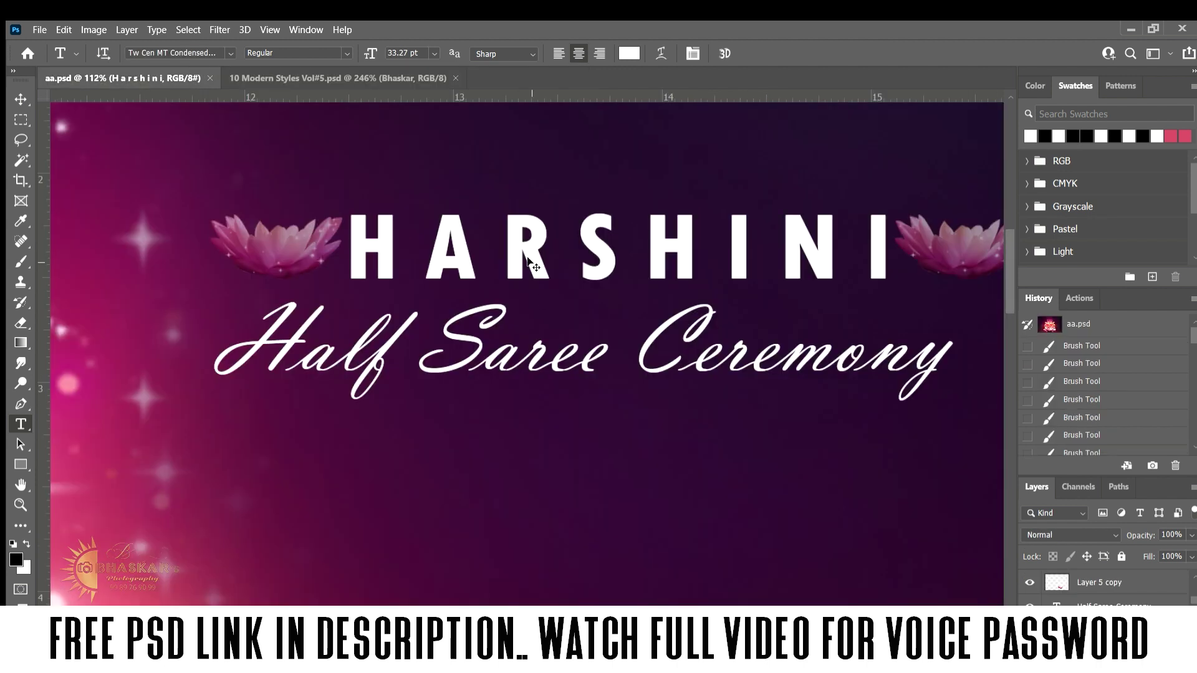
key("ctrl+alt+v")
scroll(1082, 578, "down", 2)
scroll(1083, 578, "down", 2)
scroll(1083, 578, "down", 1)
key("space")
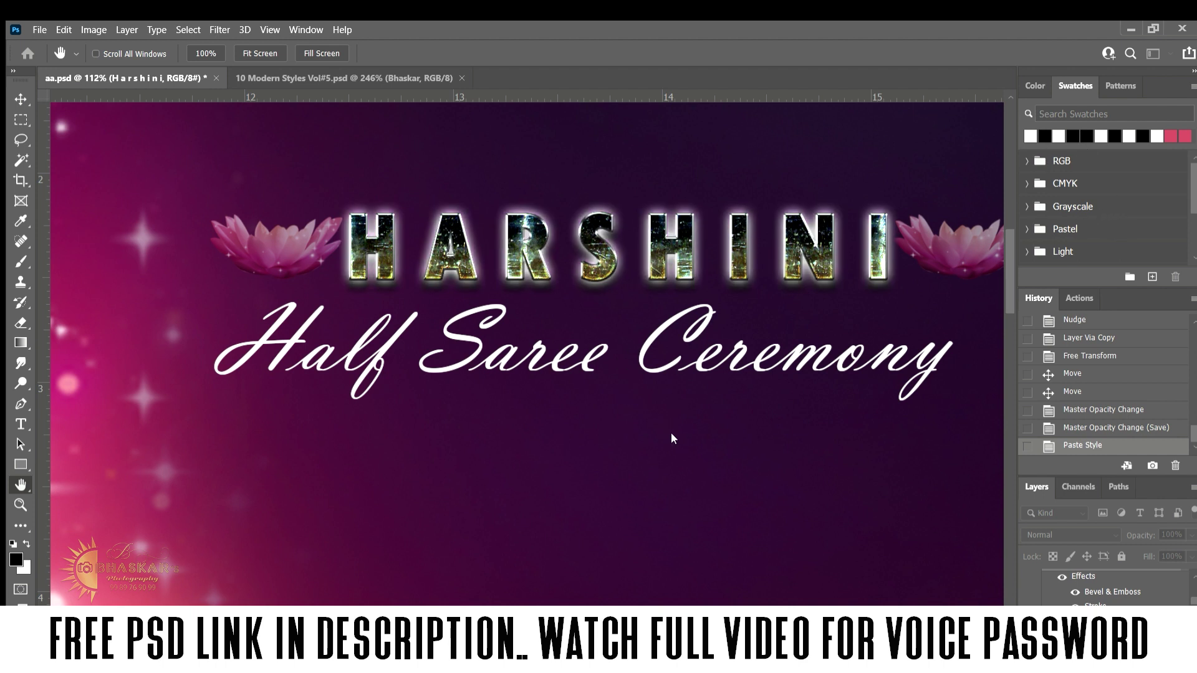
left_click_drag(667, 427, 727, 521)
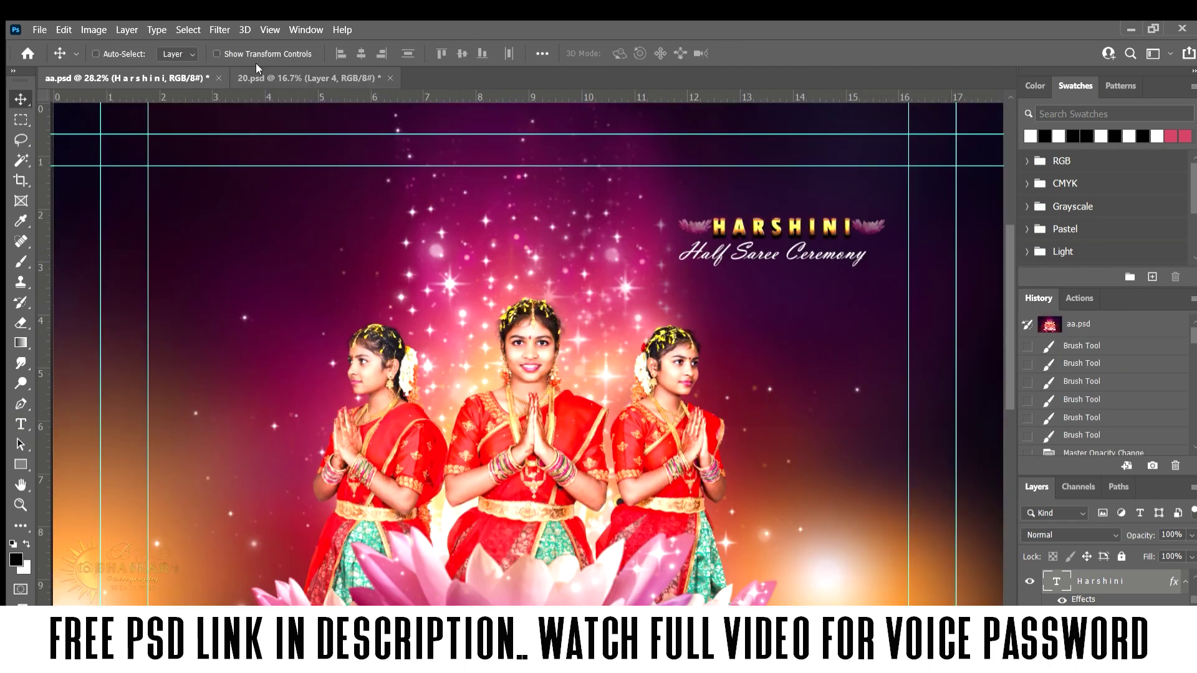
Bring the ornate teal border from 20.psd into the poster and resize it to fit.
left_click(260, 79)
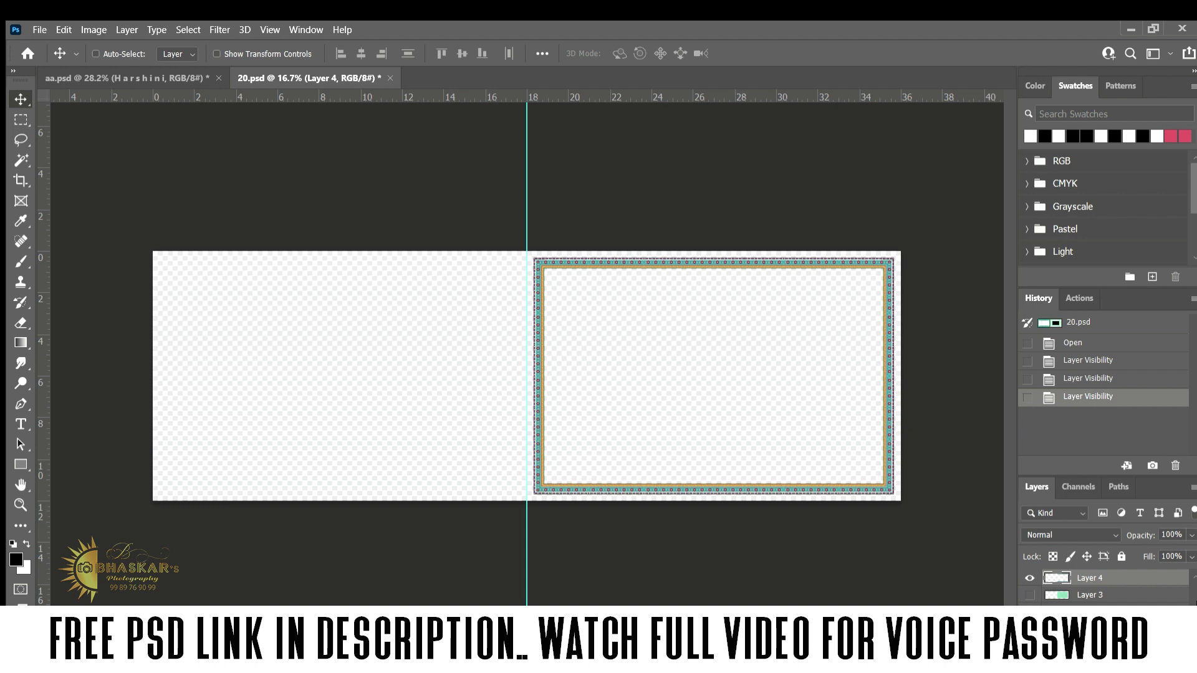
left_click(1030, 578)
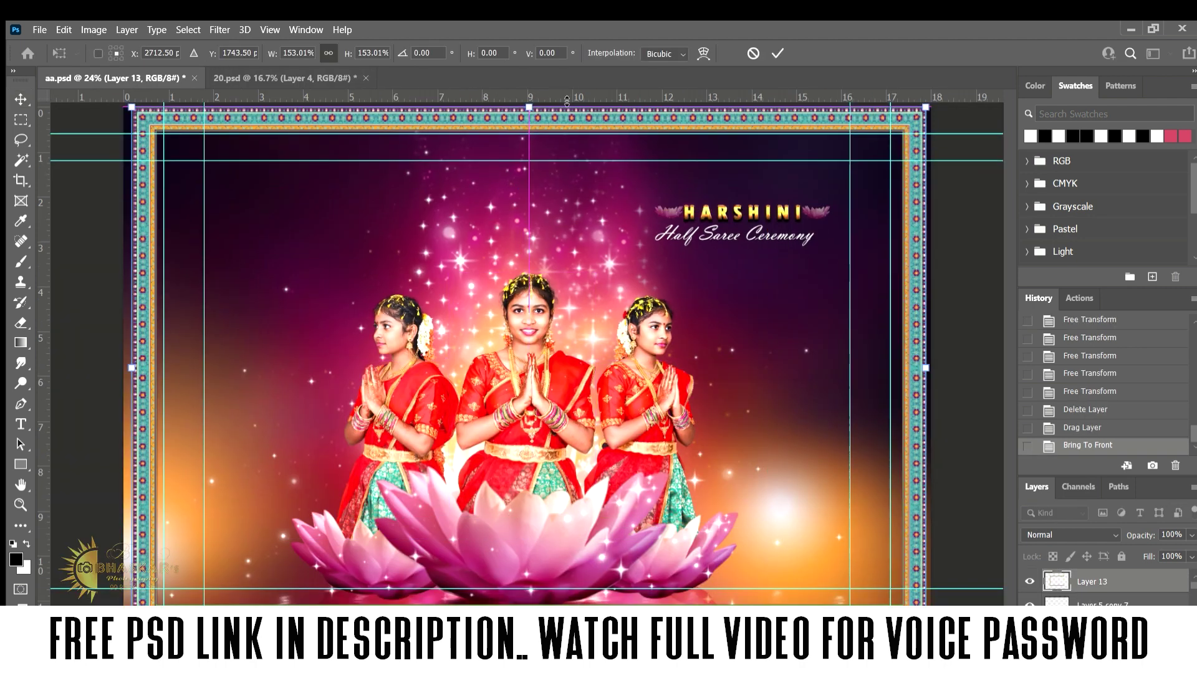
left_click(777, 53)
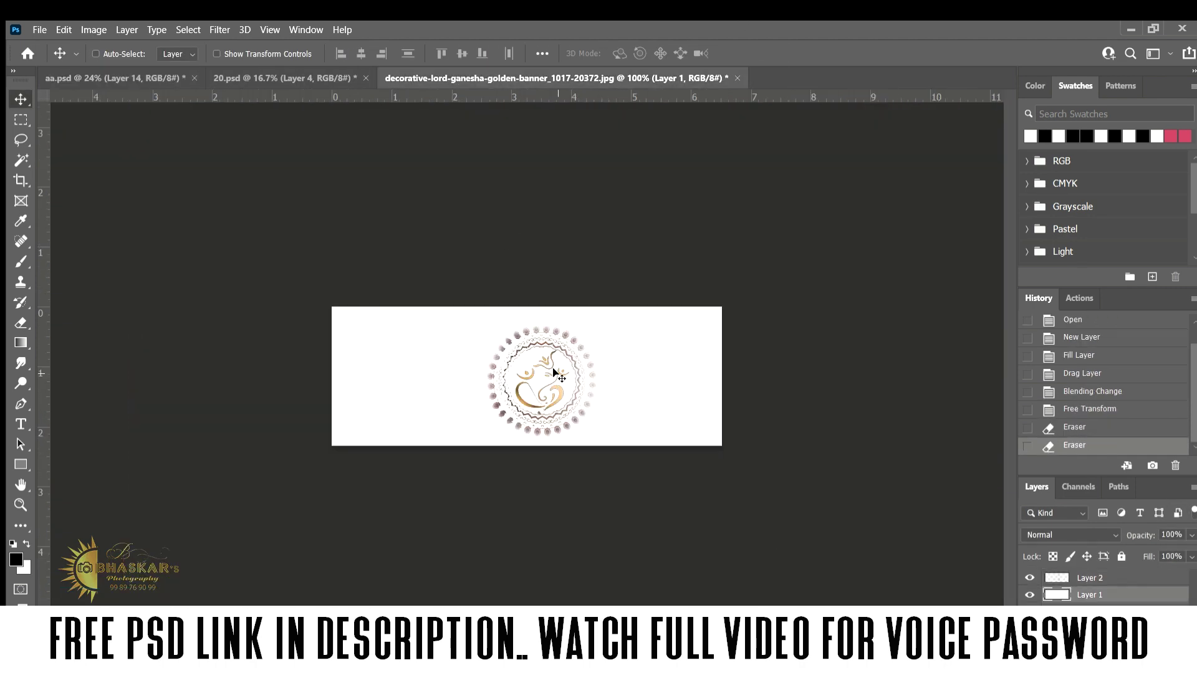
Add the Ganesha emblem at upper left in Screen mode at 45% opacity, then Save As.
mouse_move(554, 372)
left_mouse_down()
mouse_move(249, 231)
mouse_move(248, 175)
left_mouse_up()
key("ctrl+t")
left_click(777, 53)
scroll(1105, 535, "down", 8)
key("4")
key("2")
key("4")
key("5")
key("ctrl+s")
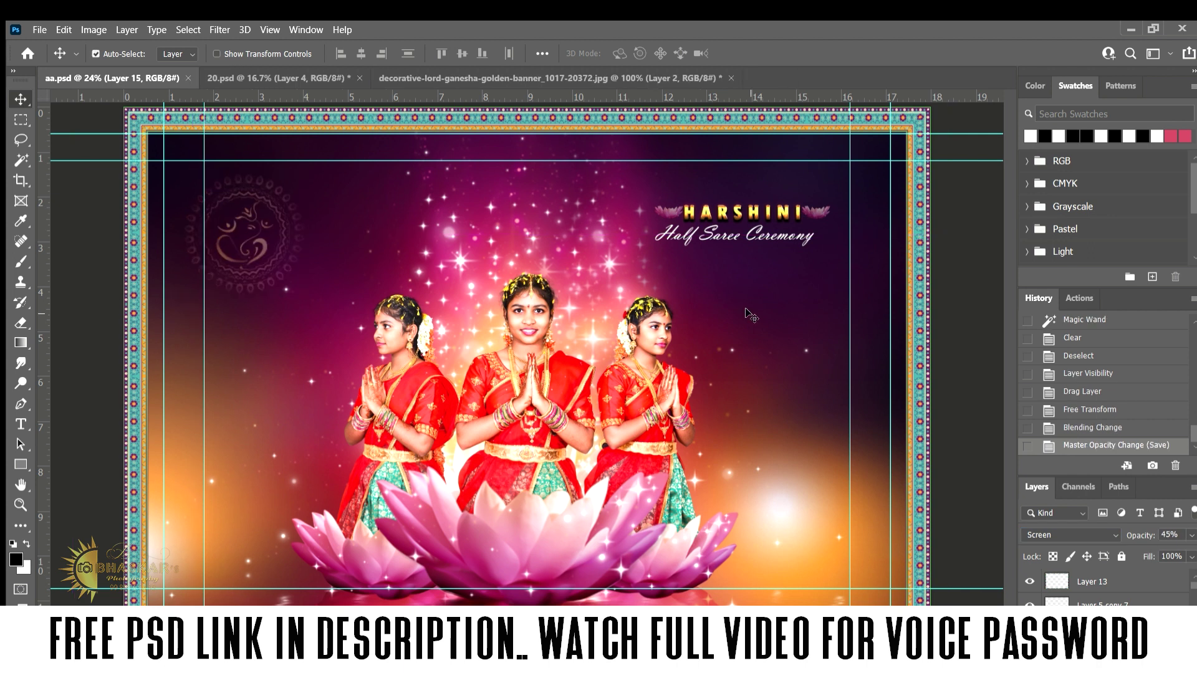
key("ctrl+shift+s")
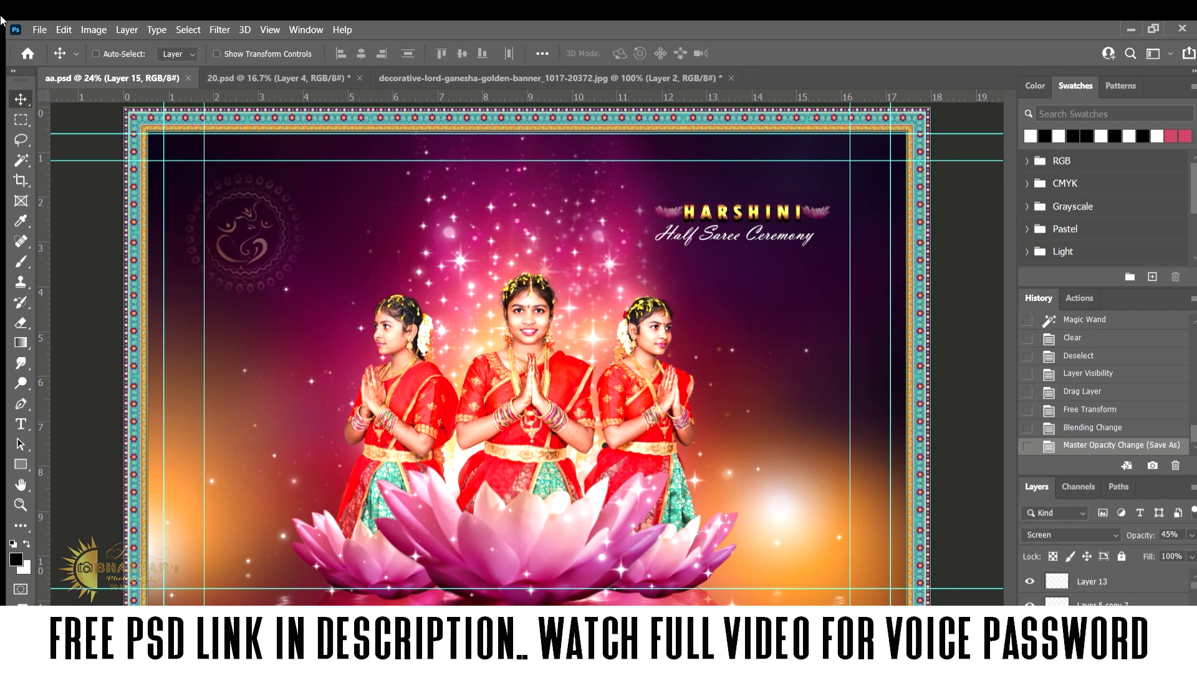